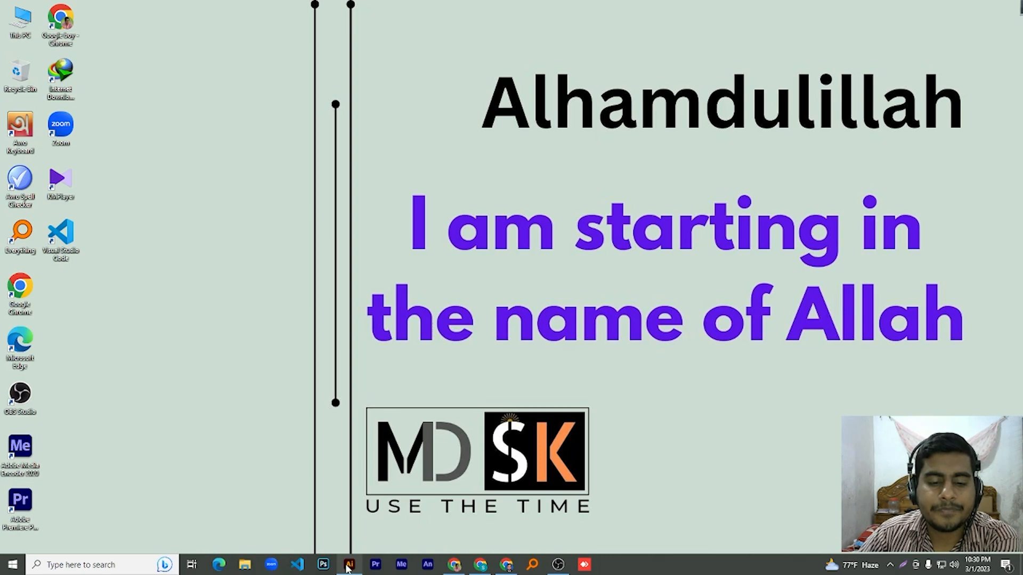
# - Bring the Illustrator document with the flower drawings to the front
pyautogui.click(349, 564)
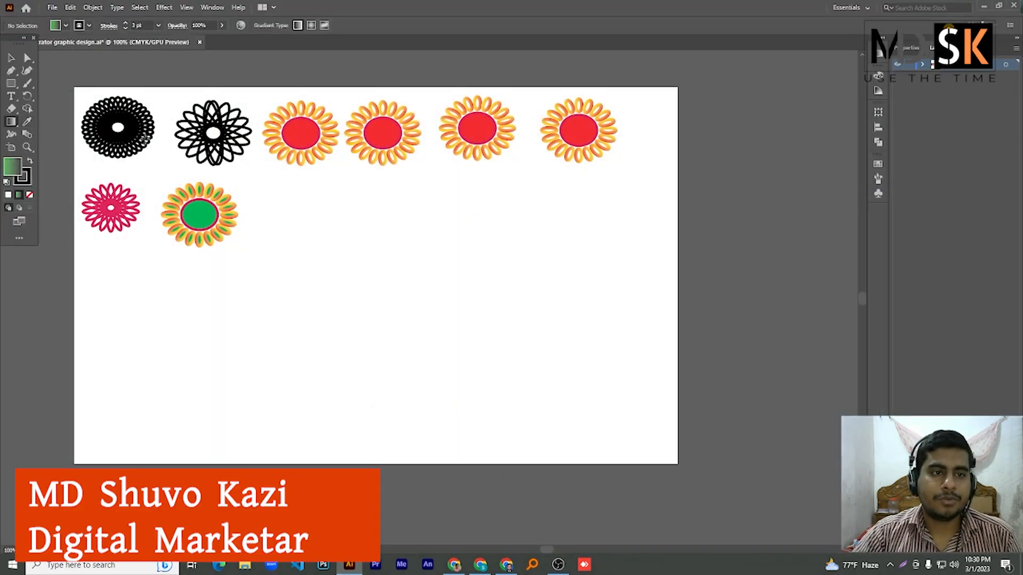
# - Marquee-select all eight flower drawings and delete them, leaving the artboard empty
pyautogui.click(11, 57)
pyautogui.moveTo(73, 91); pyautogui.dragTo(153, 159)
pyautogui.click(628, 334)
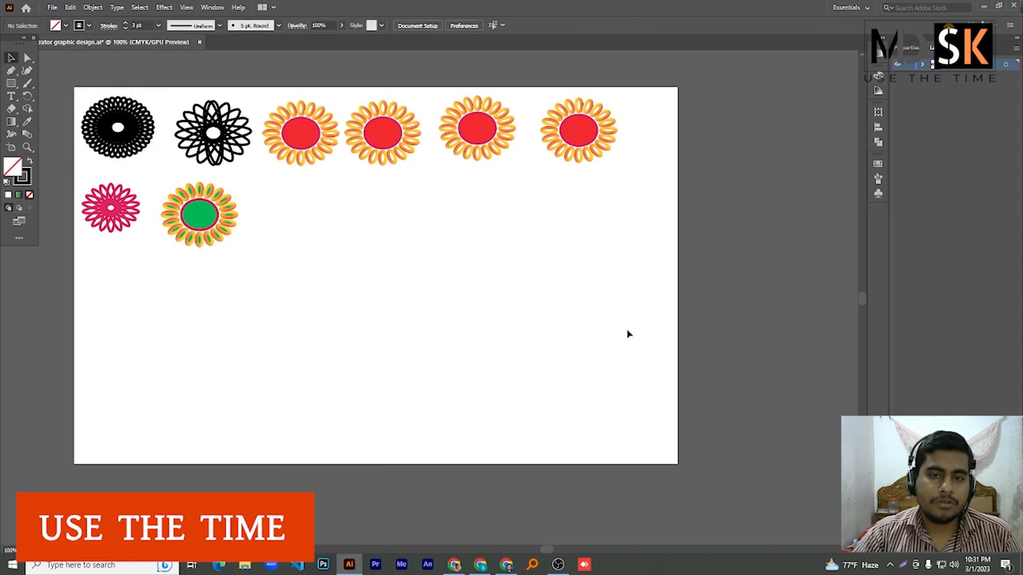
pyautogui.moveTo(692, 368); pyautogui.dragTo(60, 93)
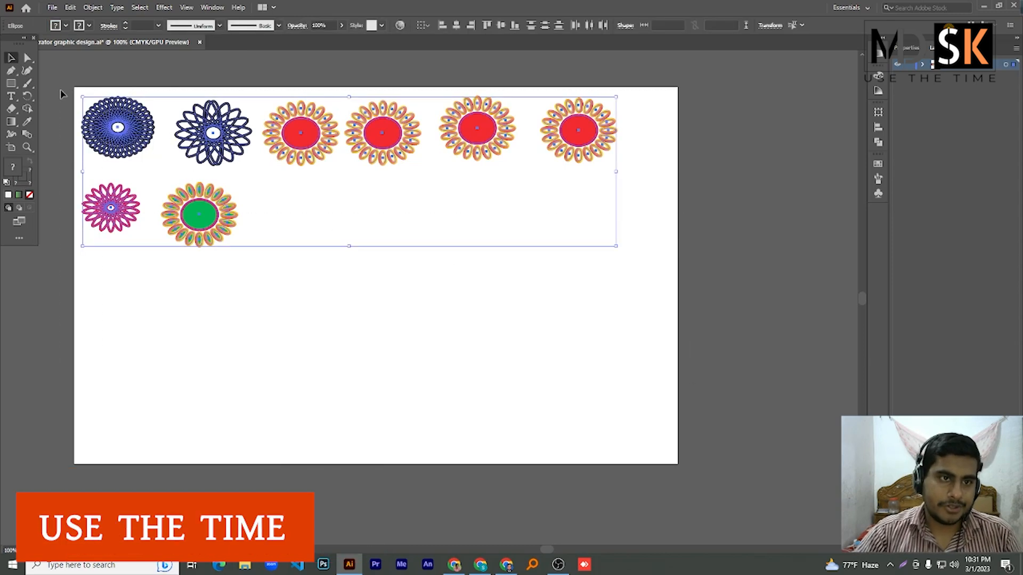
pyautogui.press('Delete')
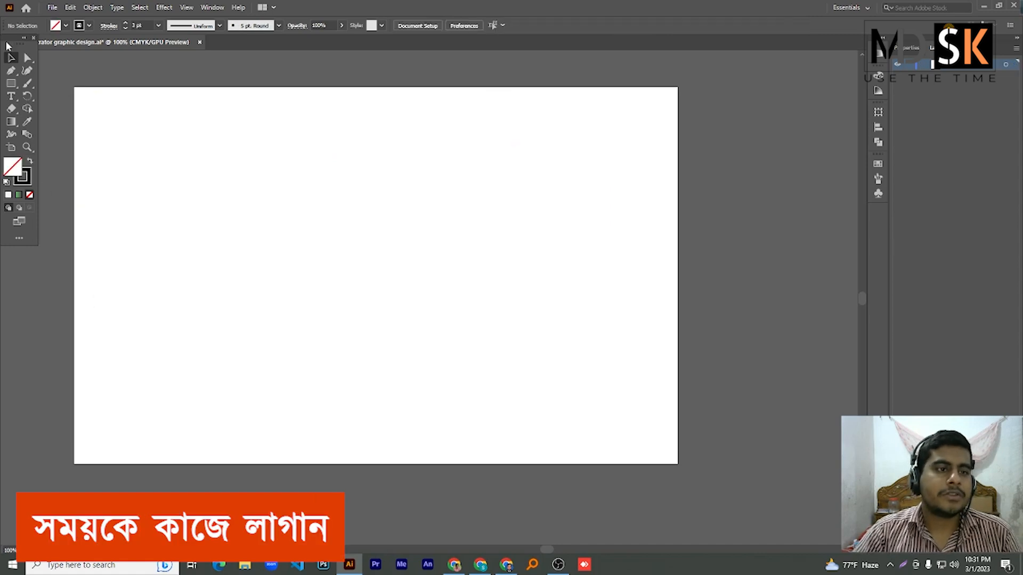
# - Add a point-type line near the upper left containing the person's full name
pyautogui.rightClick(13, 99)
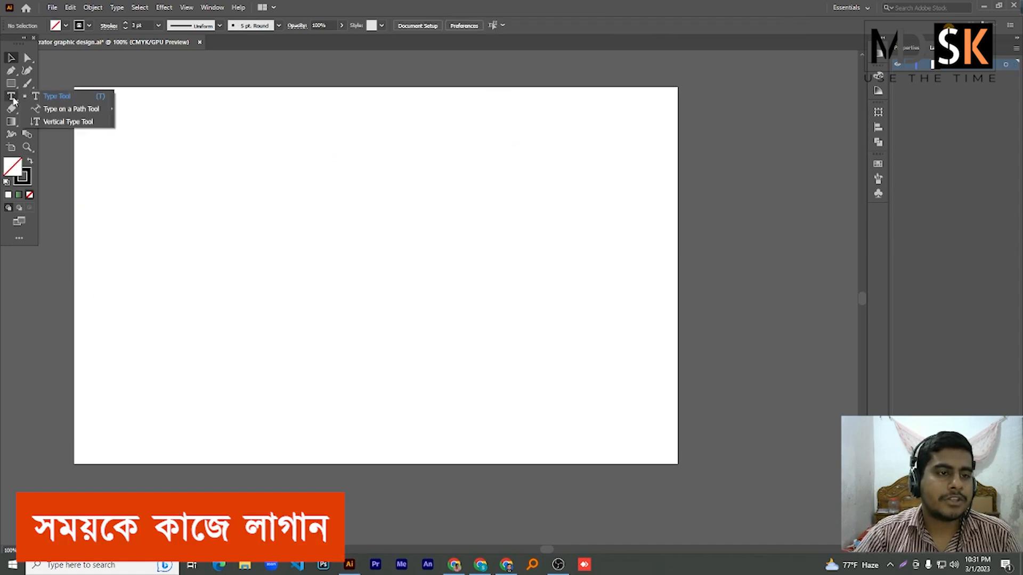
pyautogui.click(49, 98)
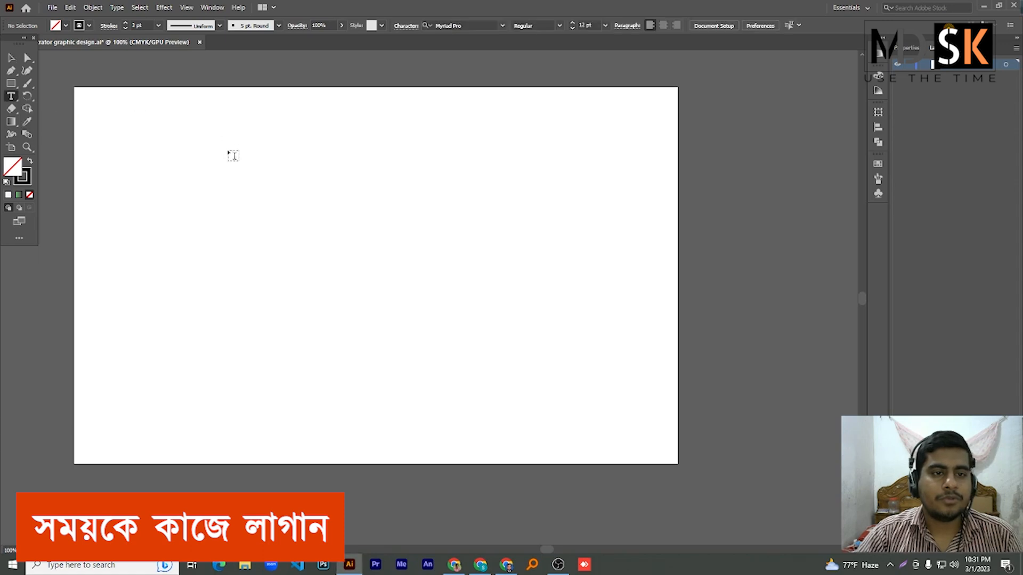
pyautogui.click(229, 152)
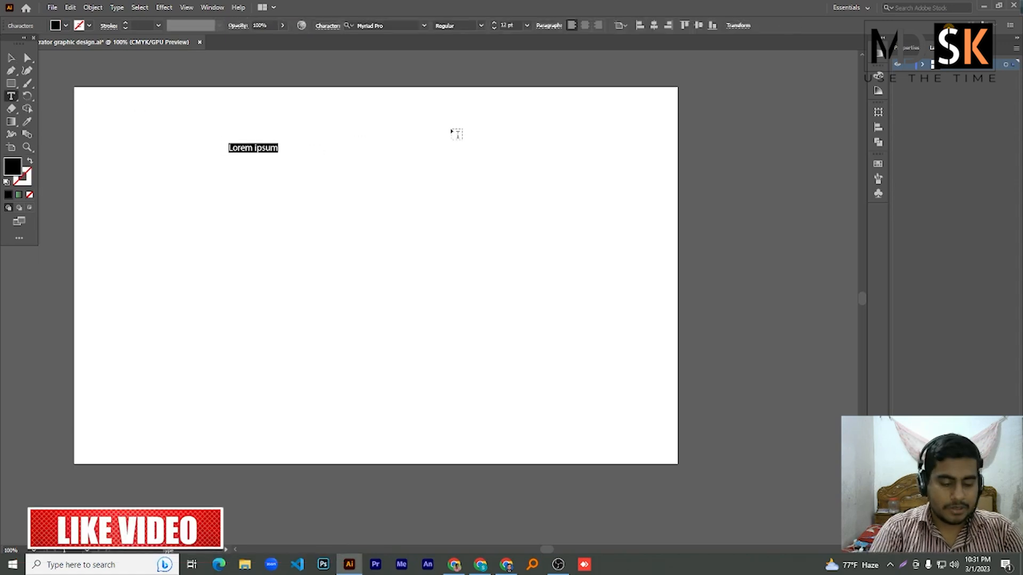
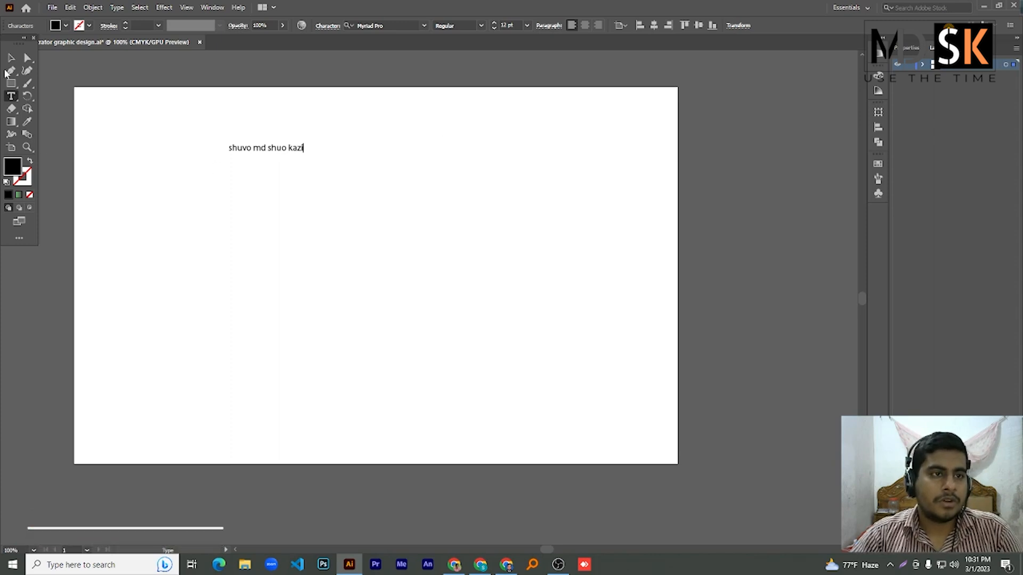
pyautogui.click(12, 57)
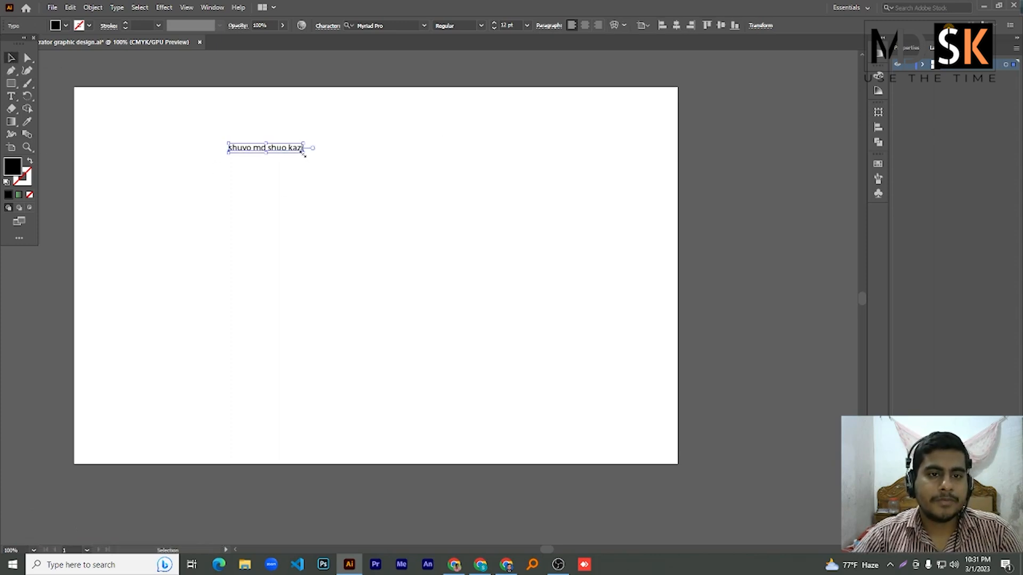
# - Enlarge the name text, set it to 25 pt, then scale it back up near the top
pyautogui.moveTo(304, 153); pyautogui.dragTo(477, 278)
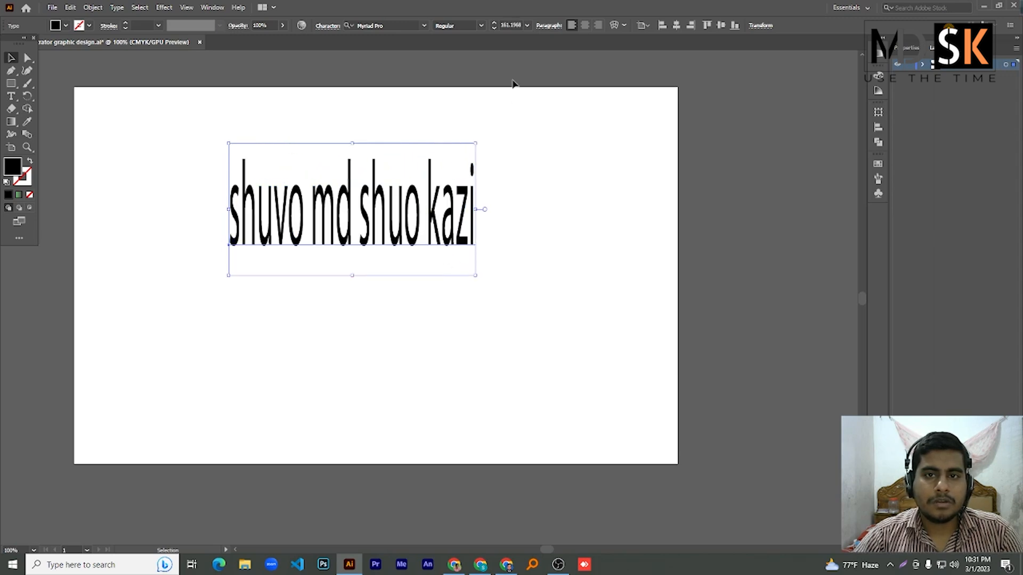
pyautogui.press('t')
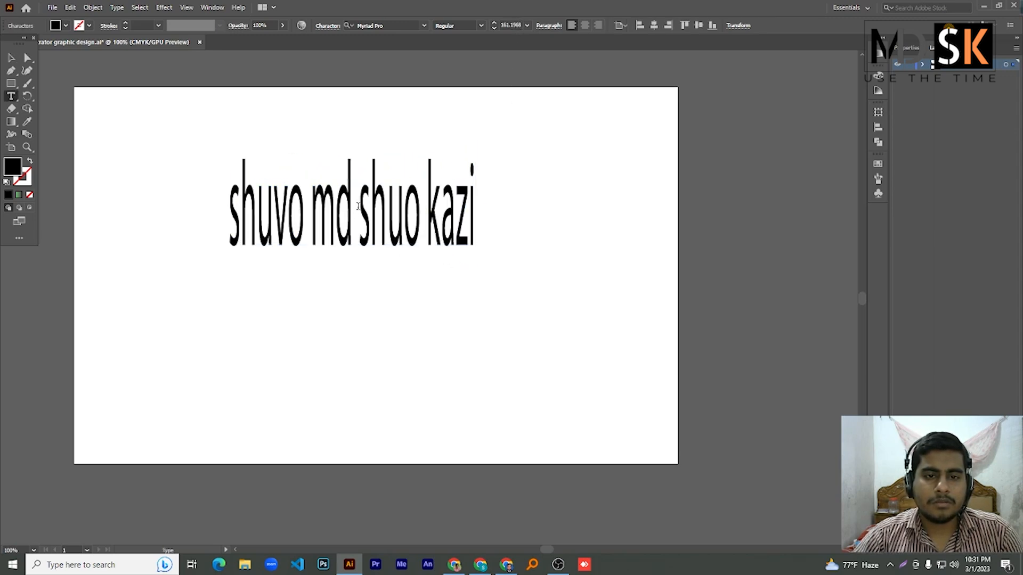
pyautogui.doubleClick(357, 206)
pyautogui.hotkey('ctrl', 'a')
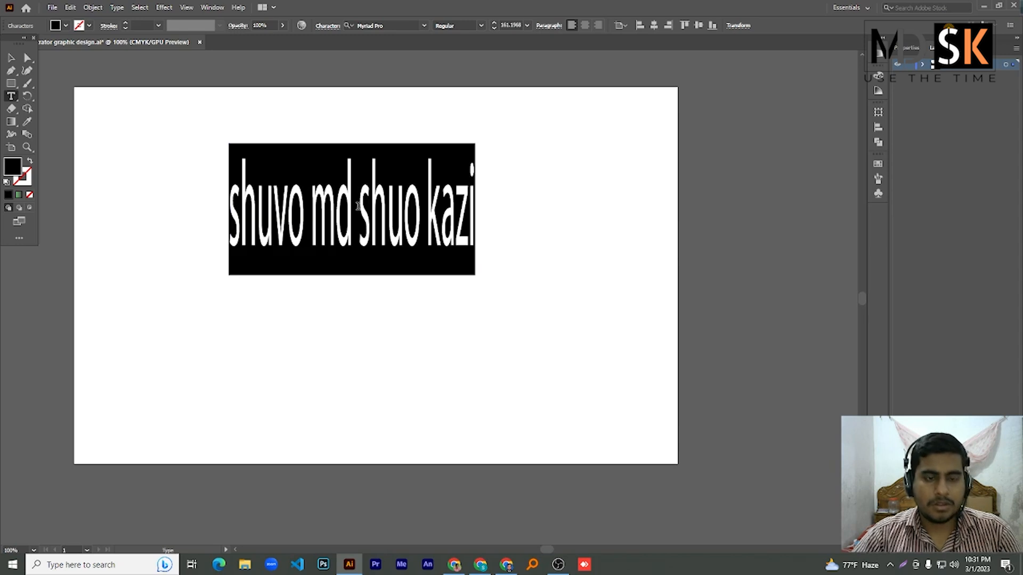
pyautogui.click(510, 25)
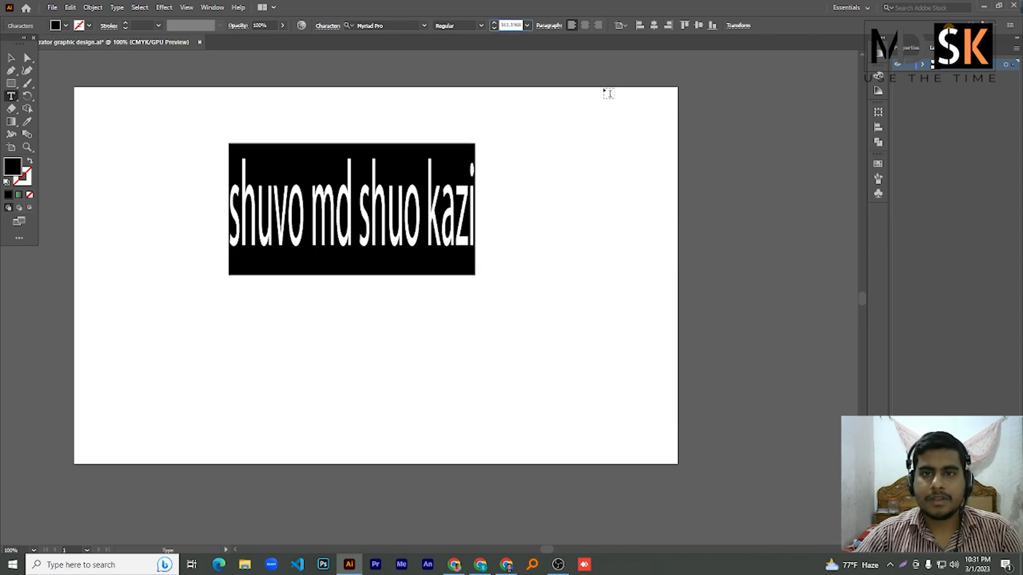
pyautogui.hotkey('ctrl', 'a')
pyautogui.write('25')
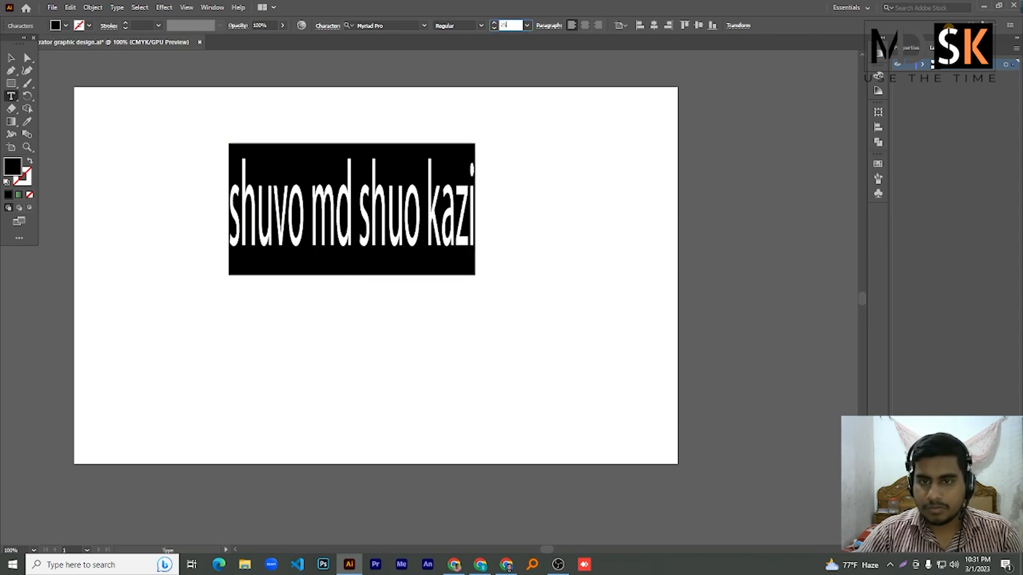
pyautogui.press('Return')
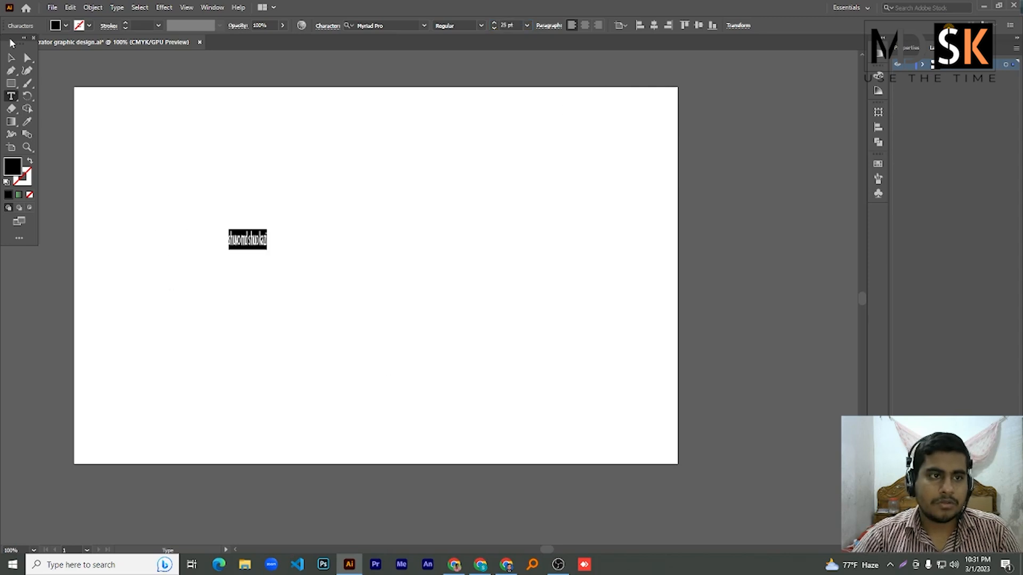
pyautogui.click(11, 58)
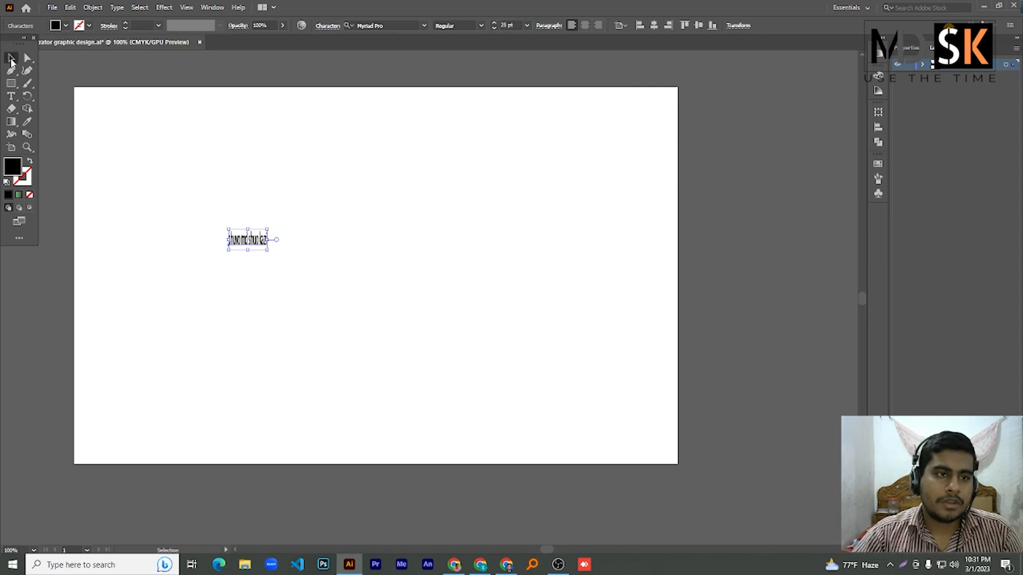
pyautogui.moveTo(268, 252); pyautogui.dragTo(310, 187)
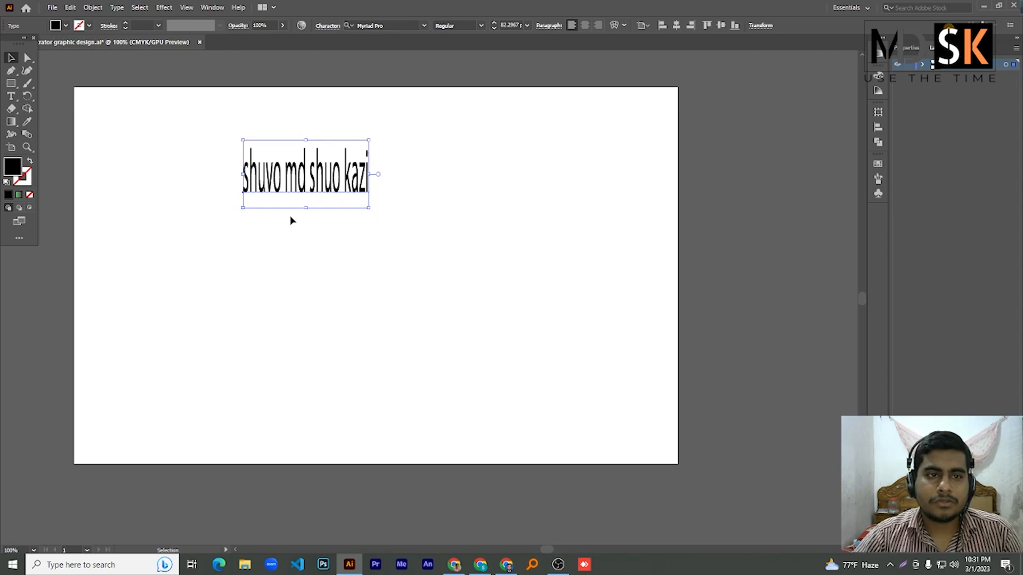
# - Add a second text line 'klsdfkldsfkljsdkl' below and enlarge its font size by four steps
pyautogui.doubleClick(285, 184)
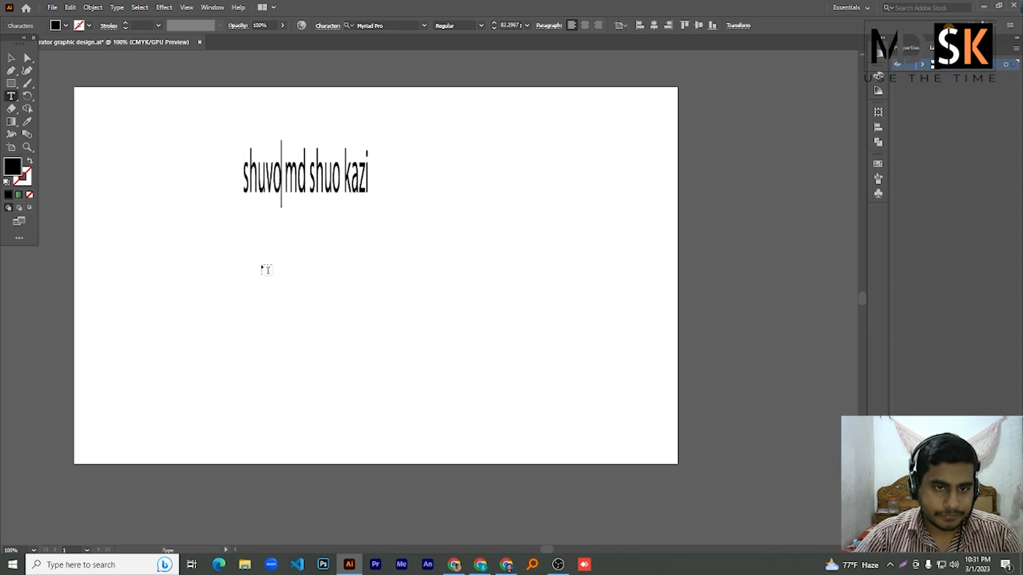
pyautogui.press('Escape')
pyautogui.click(296, 276)
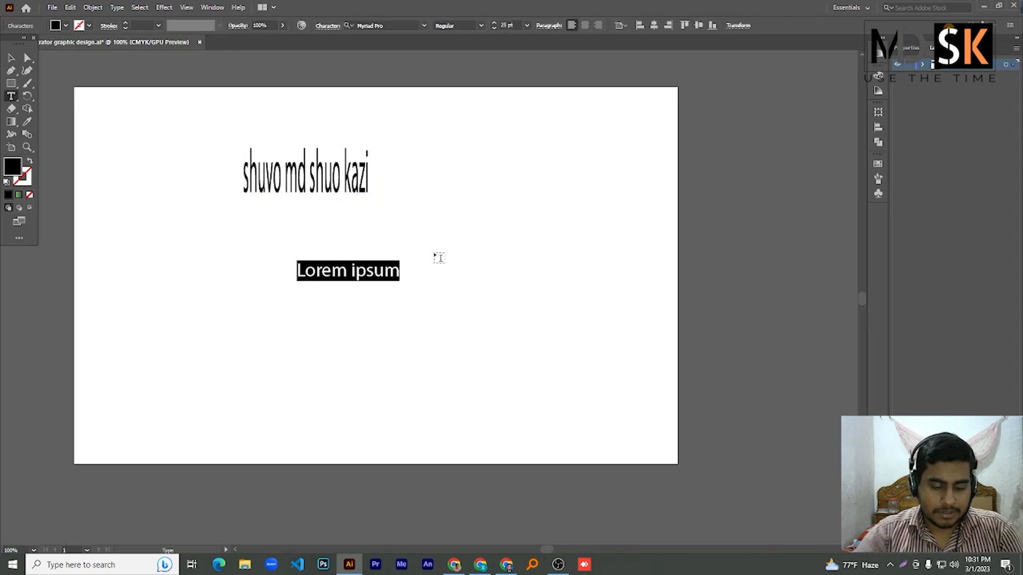
pyautogui.write('klsdfkldsfkljsdkl')
pyautogui.hotkey('ctrl', 'a')
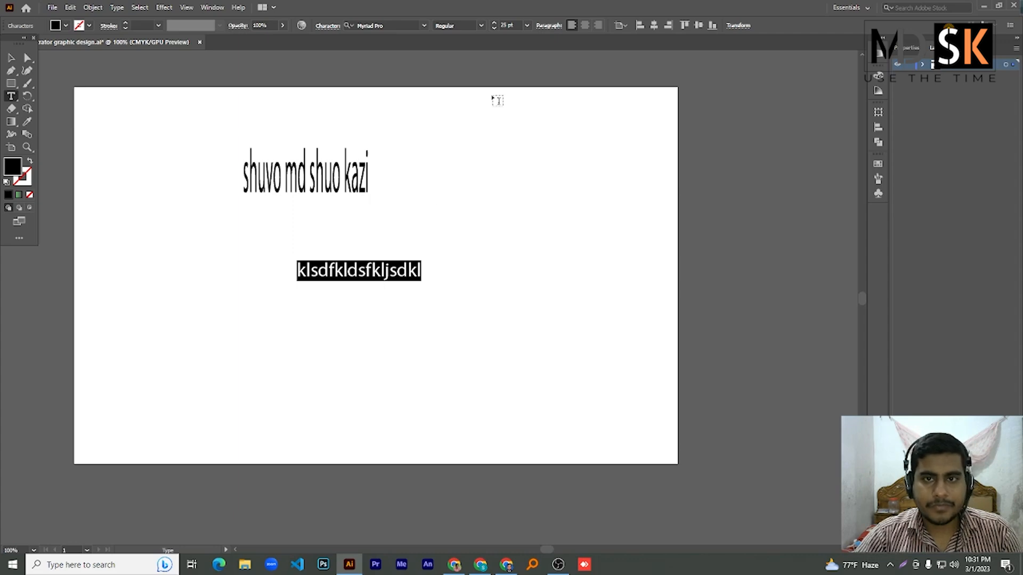
pyautogui.click(509, 26)
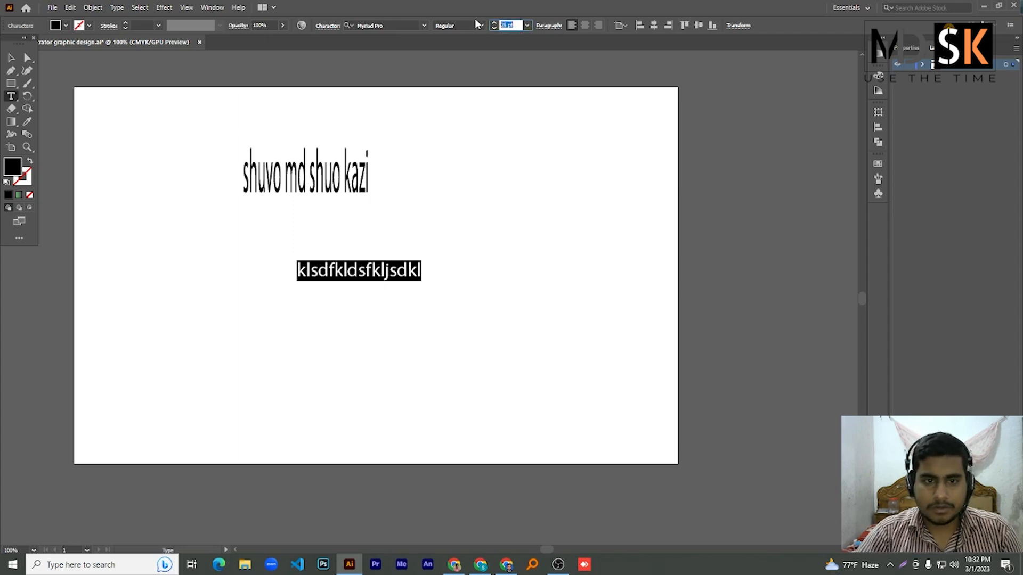
pyautogui.press('Up')
pyautogui.press('Up')
pyautogui.press('Up')
pyautogui.press('Up')
pyautogui.press('Up')
pyautogui.press('Up')
pyautogui.press('Up')
pyautogui.press('Up')
pyautogui.press('Up')
pyautogui.press('Up')
pyautogui.press('Up')
pyautogui.press('Up')
pyautogui.press('Up')
pyautogui.press('Up')
pyautogui.press('Up')
pyautogui.press('Up')
pyautogui.press('Up')
pyautogui.press('Up')
pyautogui.press('Up')
pyautogui.press('Up')
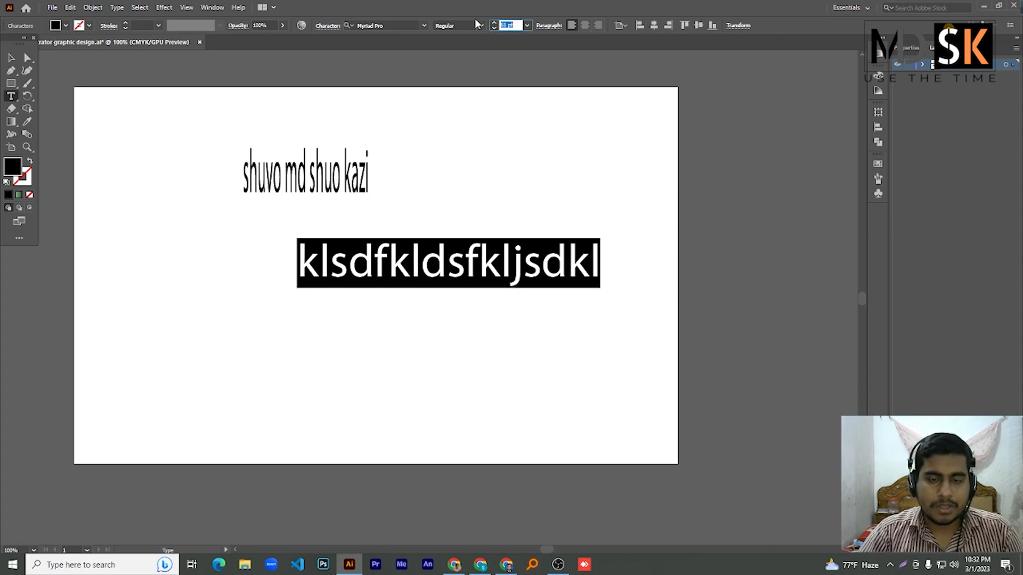
pyautogui.press('Up')
pyautogui.press('Up')
pyautogui.press('Up')
pyautogui.press('Up')
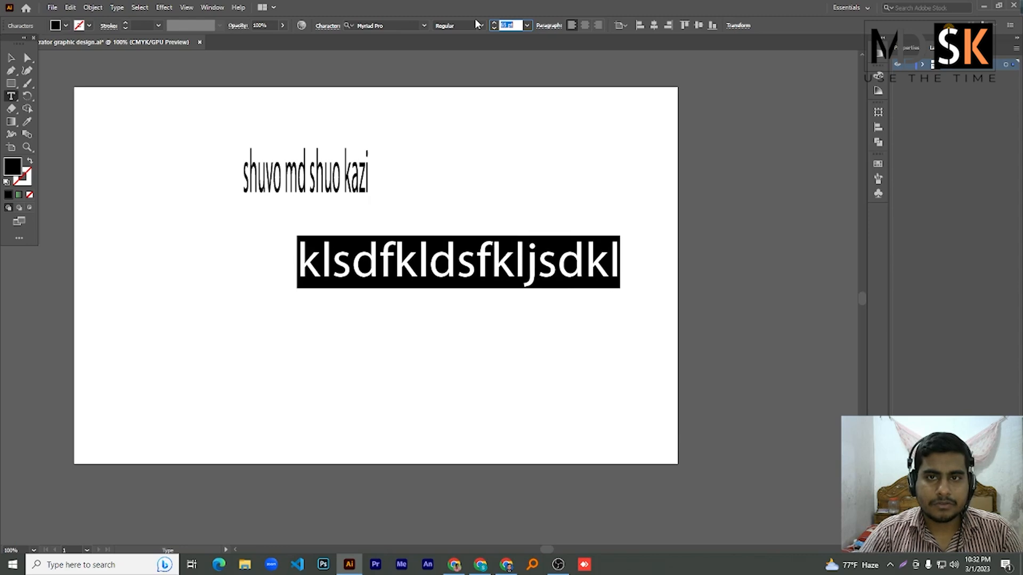
pyautogui.press('Up')
pyautogui.press('Up')
pyautogui.press('Up')
pyautogui.press('Up')
pyautogui.press('Up')
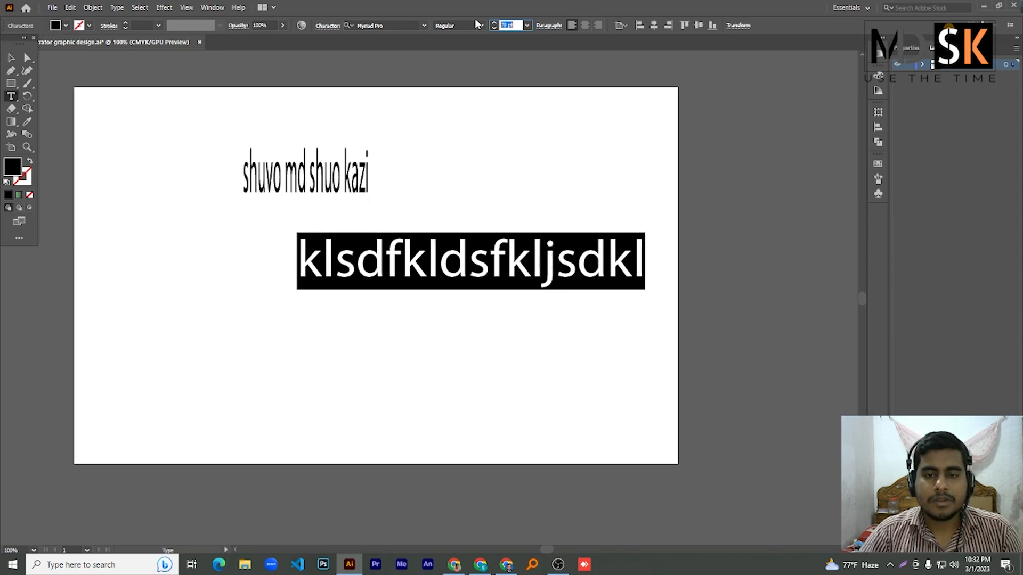
pyautogui.press('Up')
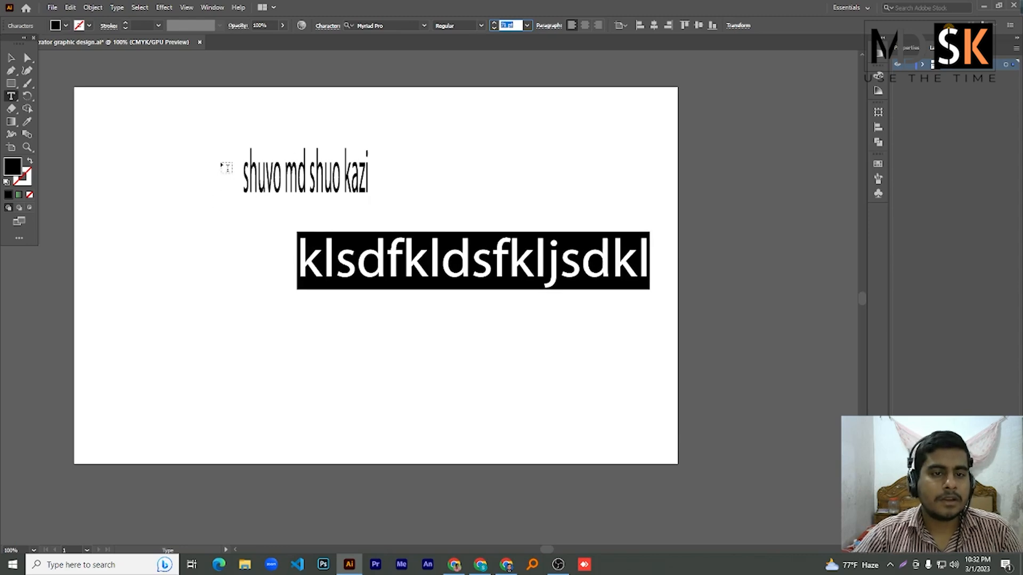
# - Move the condensed name text to the top centre of the artboard
pyautogui.click(10, 58)
pyautogui.click(322, 183)
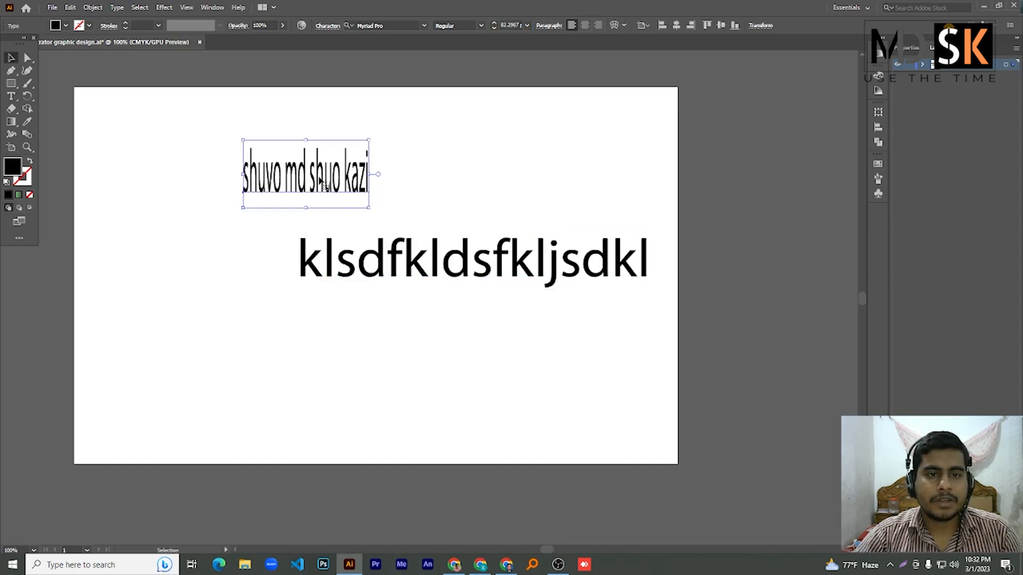
pyautogui.moveTo(319, 178); pyautogui.dragTo(257, 154)
pyautogui.moveTo(267, 163); pyautogui.dragTo(501, 145)
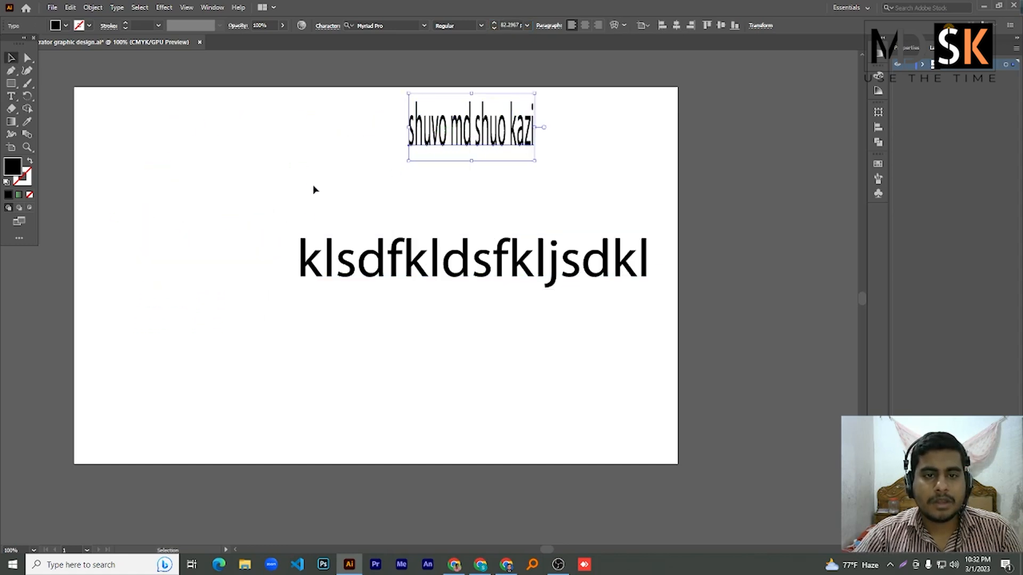
pyautogui.click(9, 97)
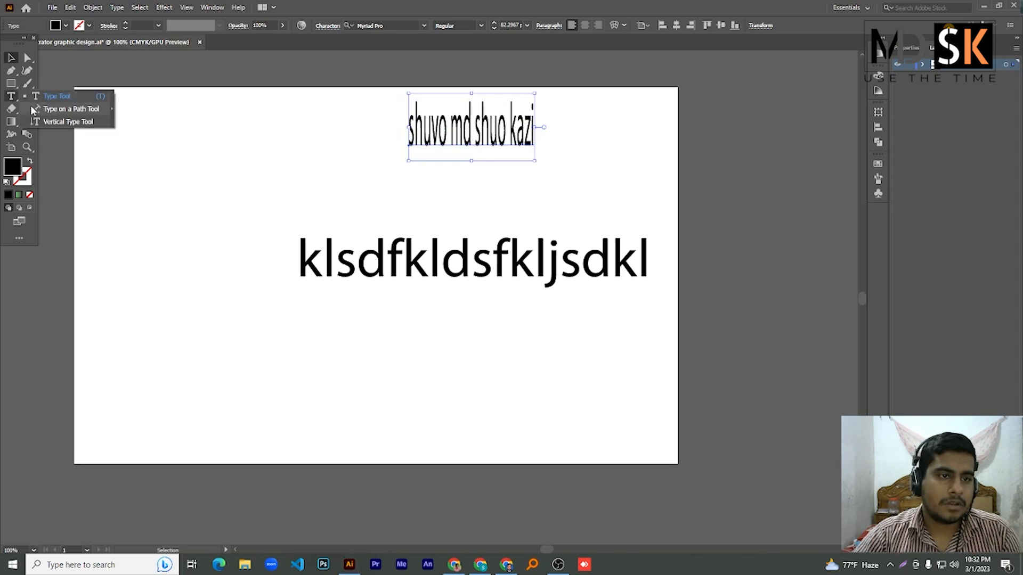
# - Add a vertical text area at left with the person's first name, narrowed to one column
pyautogui.click(59, 123)
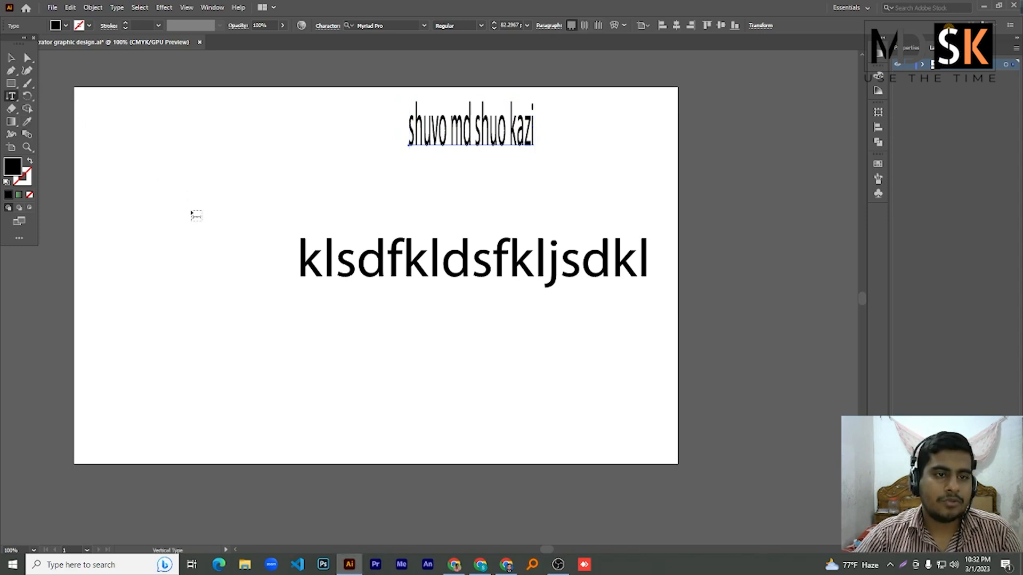
pyautogui.moveTo(96, 126); pyautogui.dragTo(277, 240)
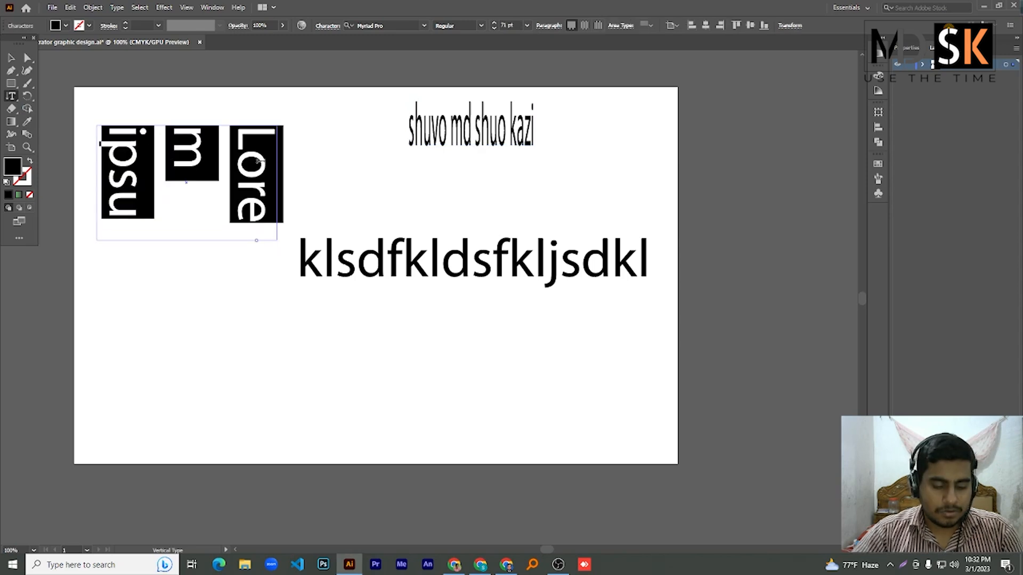
pyautogui.write('shuvo')
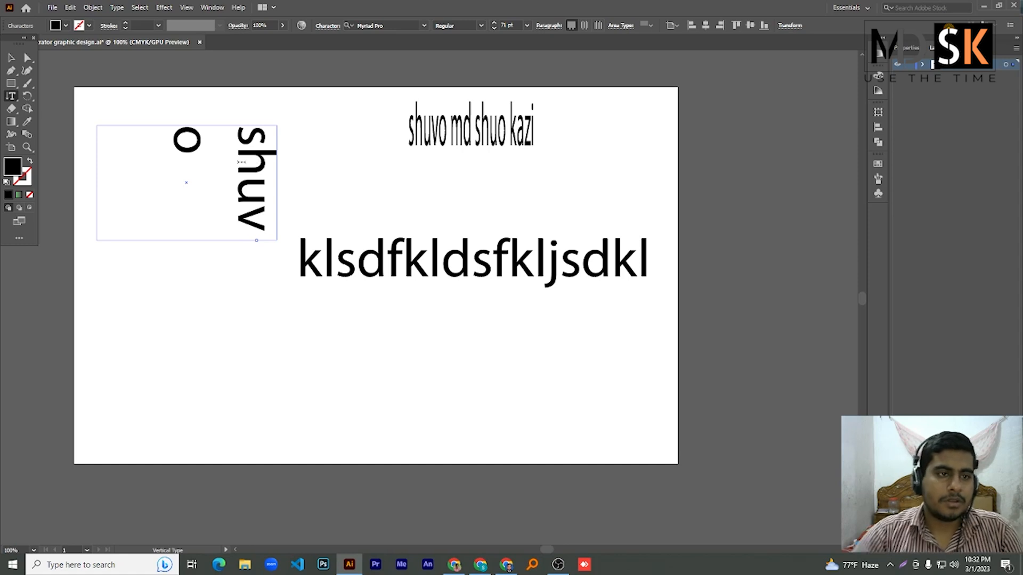
pyautogui.click(11, 60)
pyautogui.moveTo(187, 240); pyautogui.dragTo(187, 354)
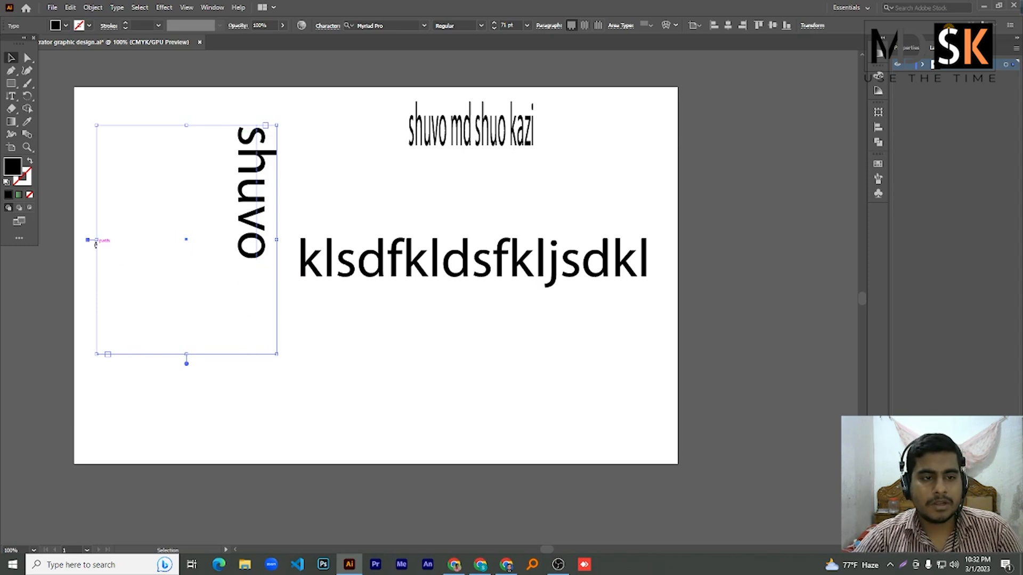
pyautogui.moveTo(97, 239); pyautogui.dragTo(219, 239)
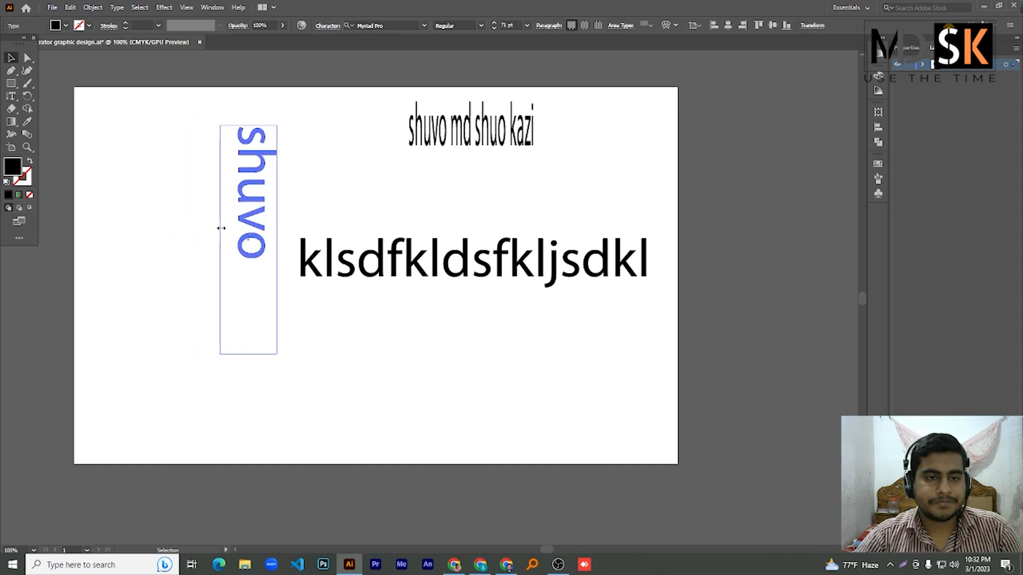
pyautogui.click(11, 97)
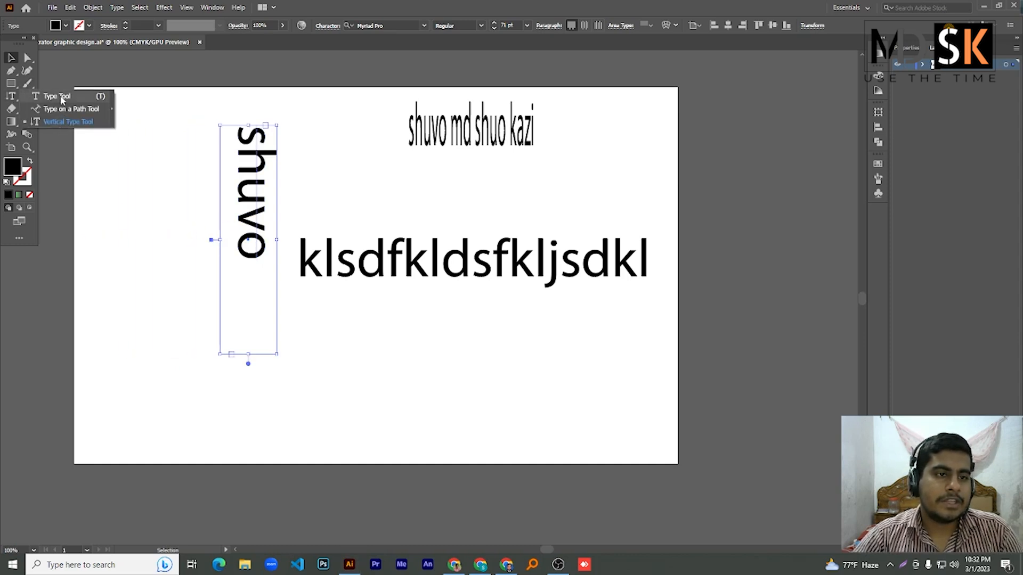
# - Place vertical Lorem ipsum placeholder text to the right of the vertical name
pyautogui.click(67, 122)
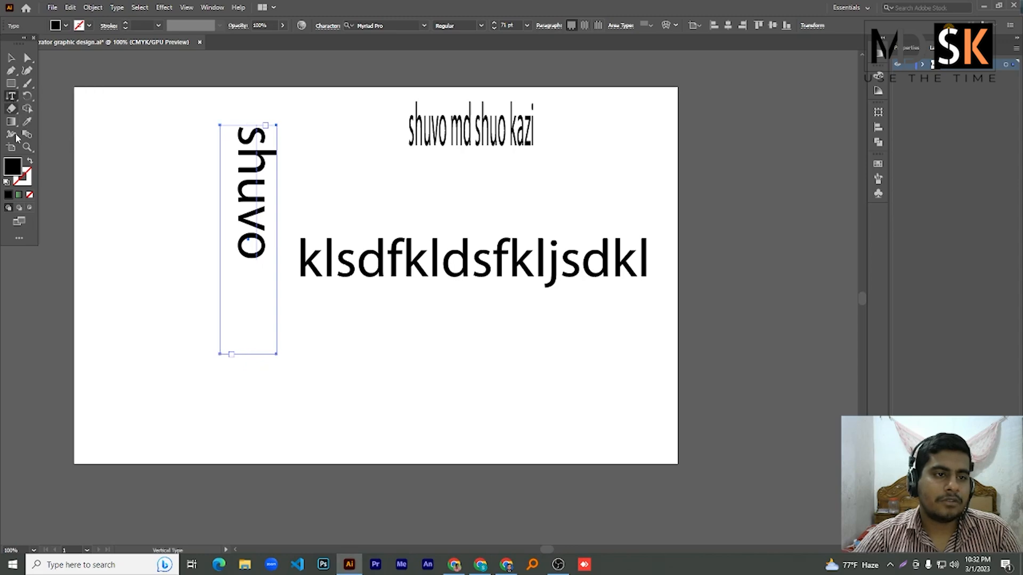
pyautogui.click(11, 97)
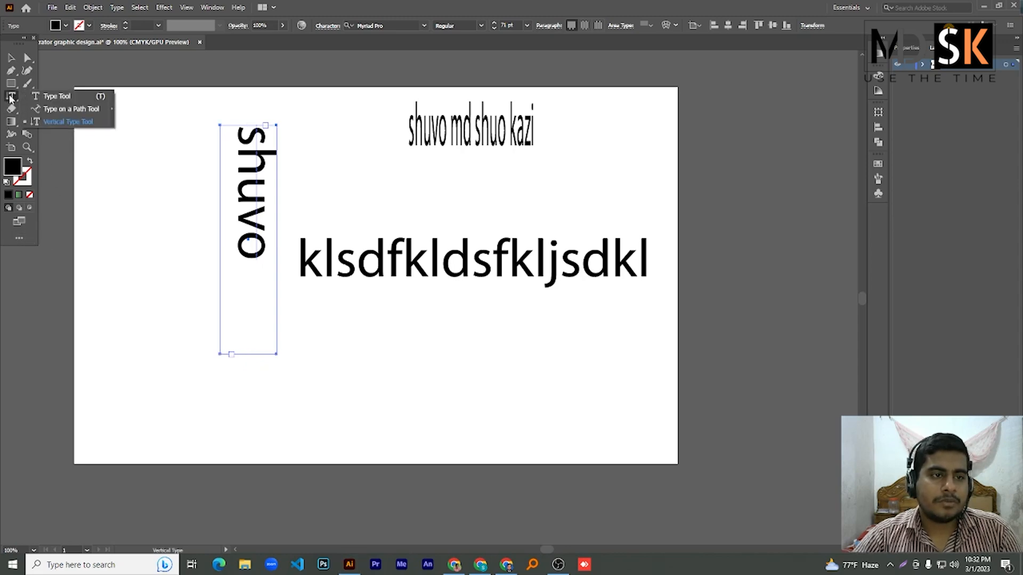
pyautogui.click(303, 140)
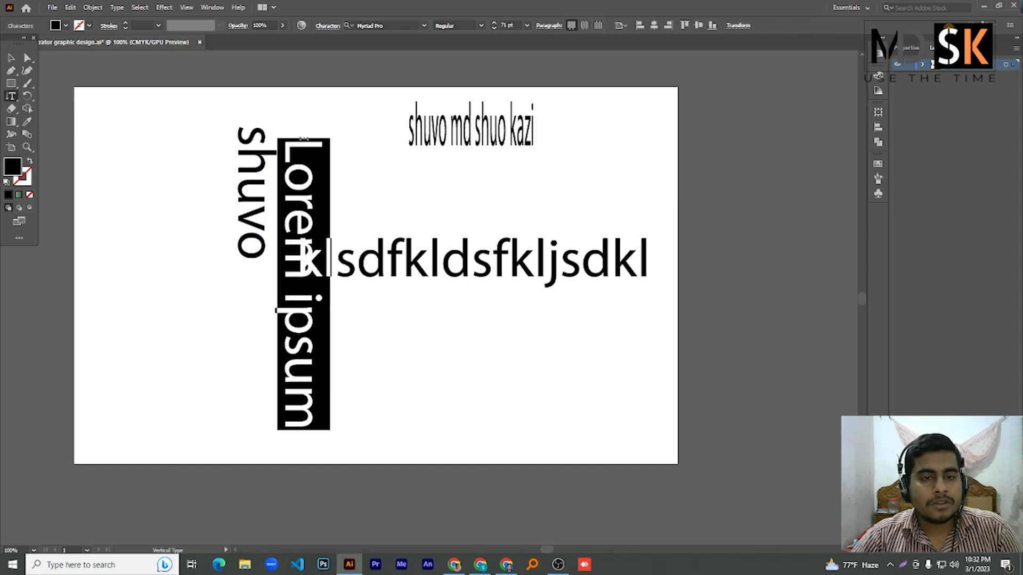
pyautogui.click(11, 96)
pyautogui.click(48, 96)
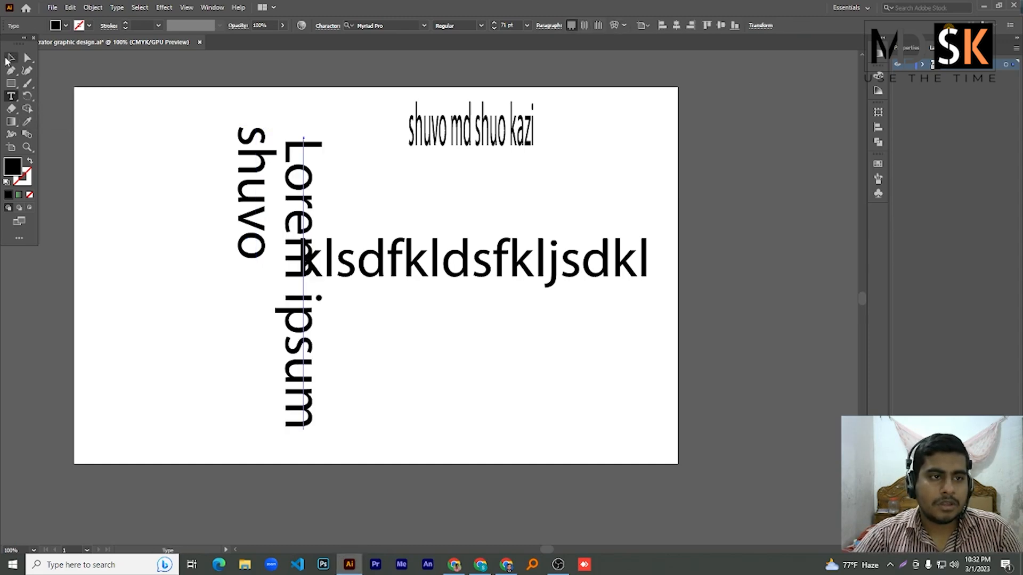
# - Box-select the three text objects and move them to the right
pyautogui.click(10, 59)
pyautogui.moveTo(207, 114); pyautogui.dragTo(355, 242)
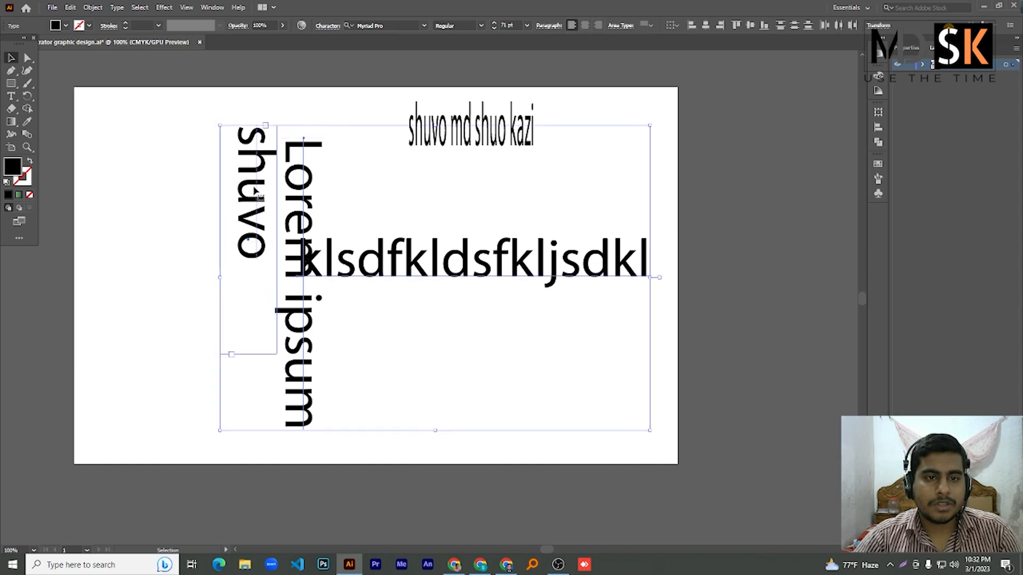
pyautogui.moveTo(260, 183); pyautogui.dragTo(509, 200)
pyautogui.click(283, 226)
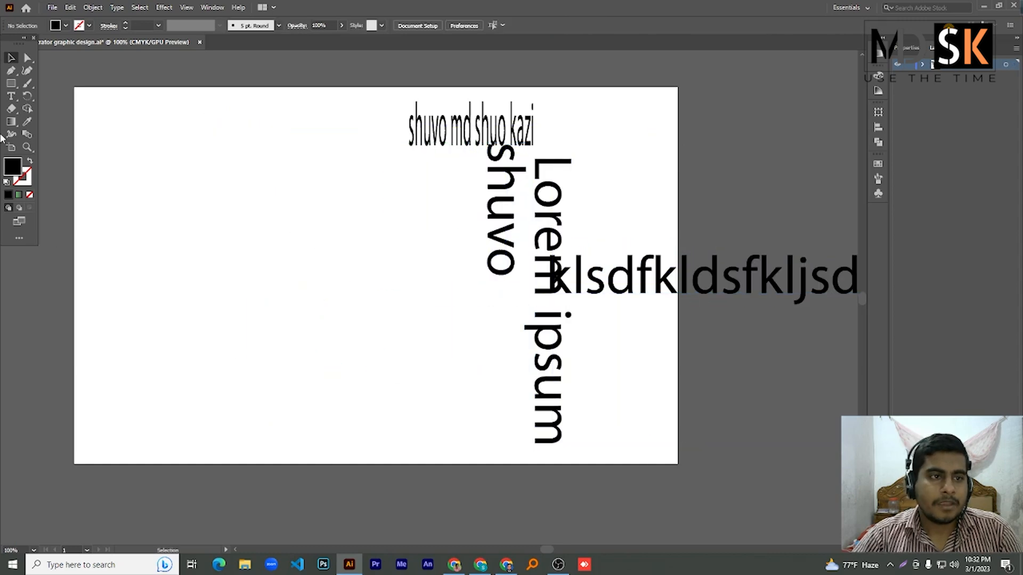
pyautogui.moveTo(13, 84); pyautogui.dragTo(50, 95)
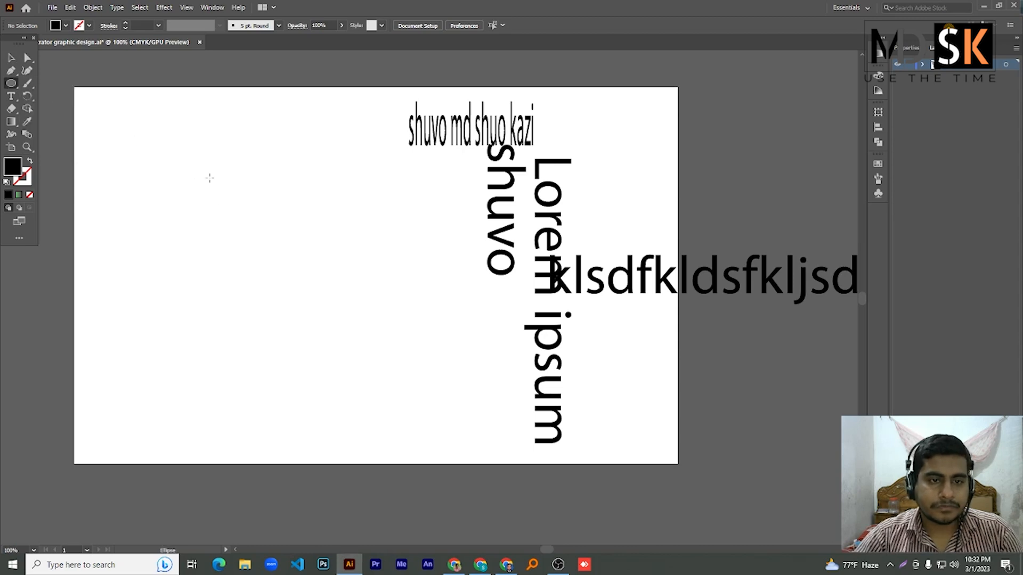
# - Draw a circle on the left with a red 5 pt stroke and no fill
pyautogui.moveTo(209, 178); pyautogui.dragTo(316, 288)
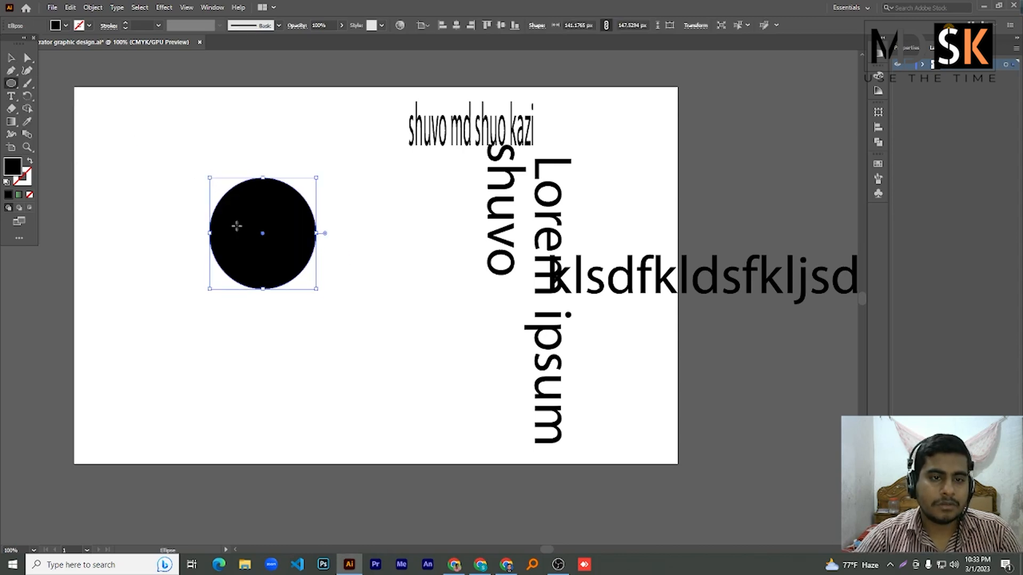
pyautogui.click(82, 26)
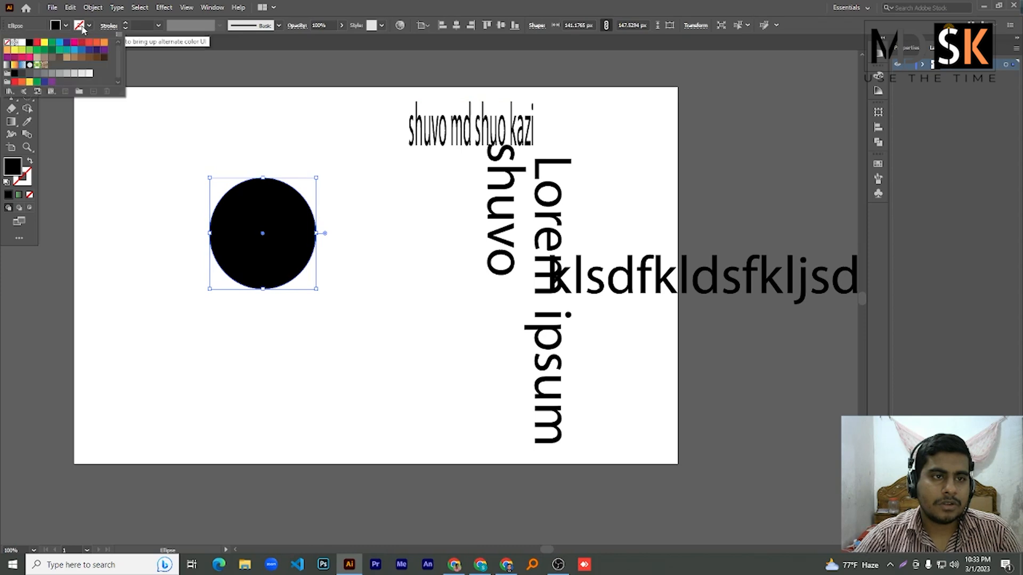
pyautogui.click(39, 48)
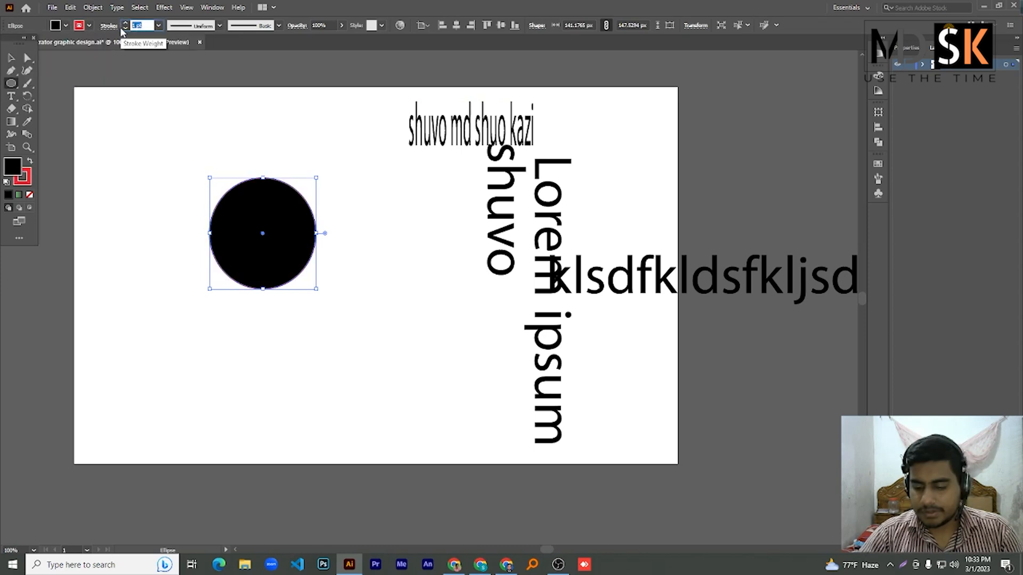
pyautogui.write('5')
pyautogui.press('Return')
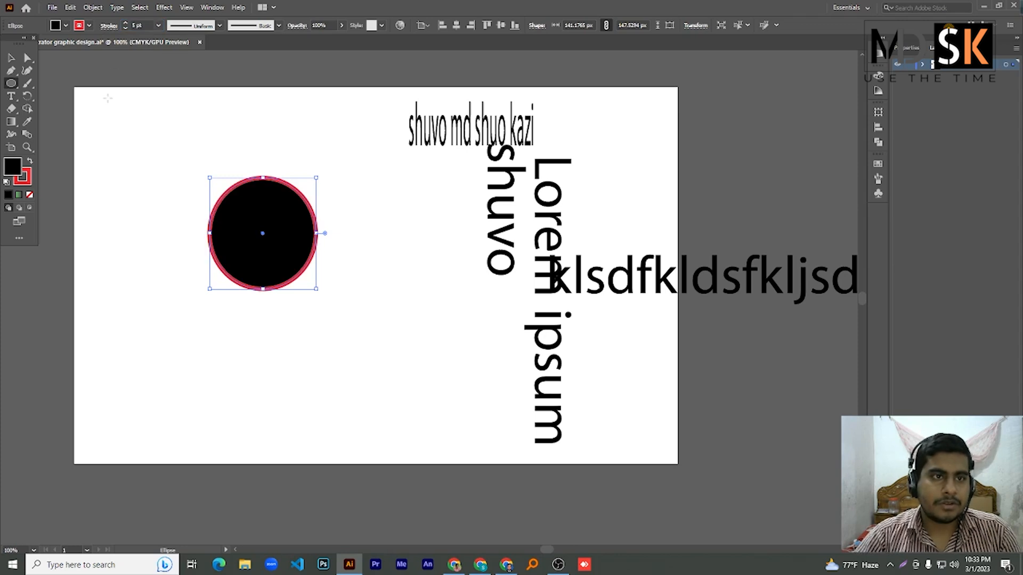
pyautogui.click(55, 25)
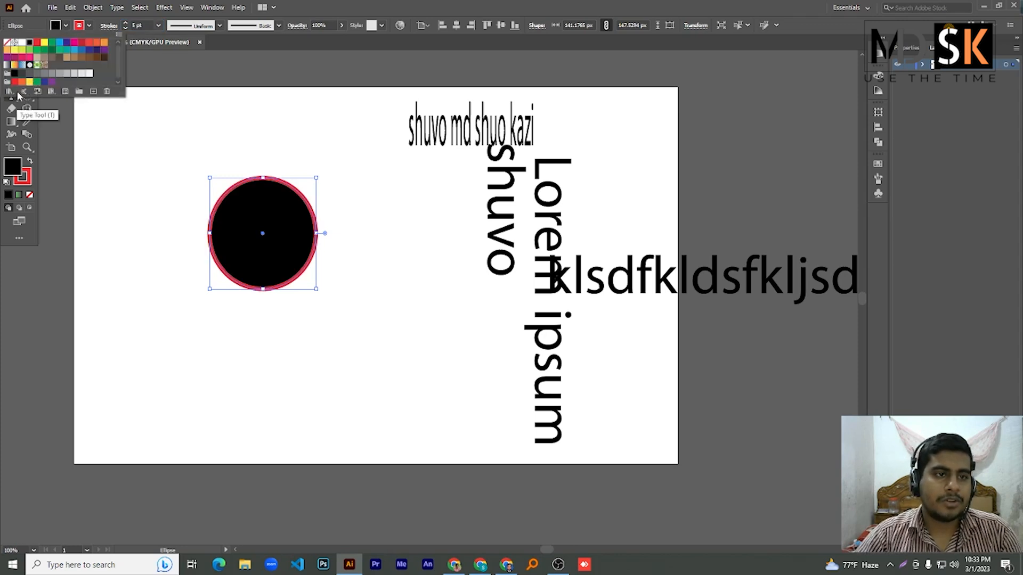
pyautogui.click(8, 43)
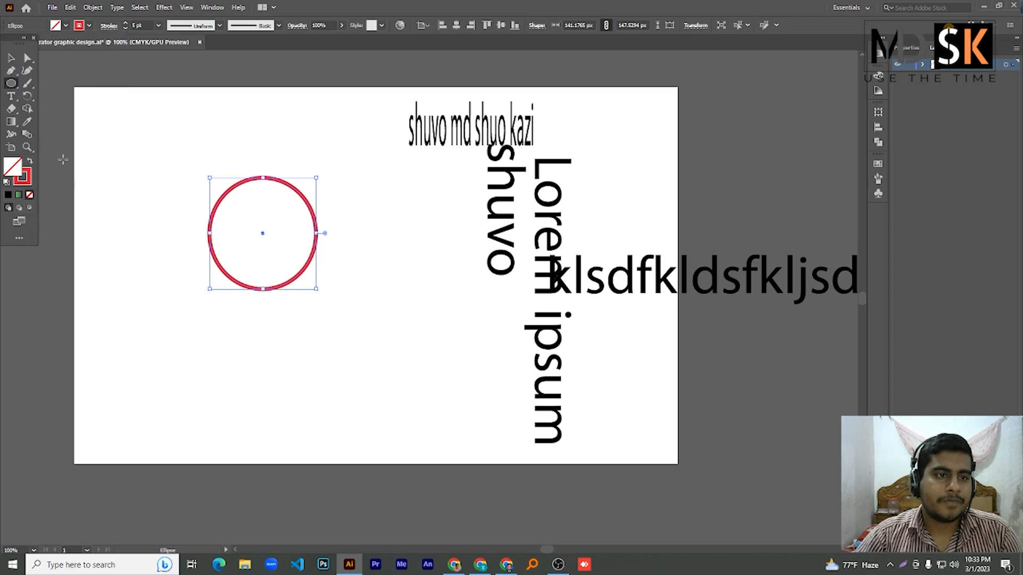
pyautogui.click(11, 96)
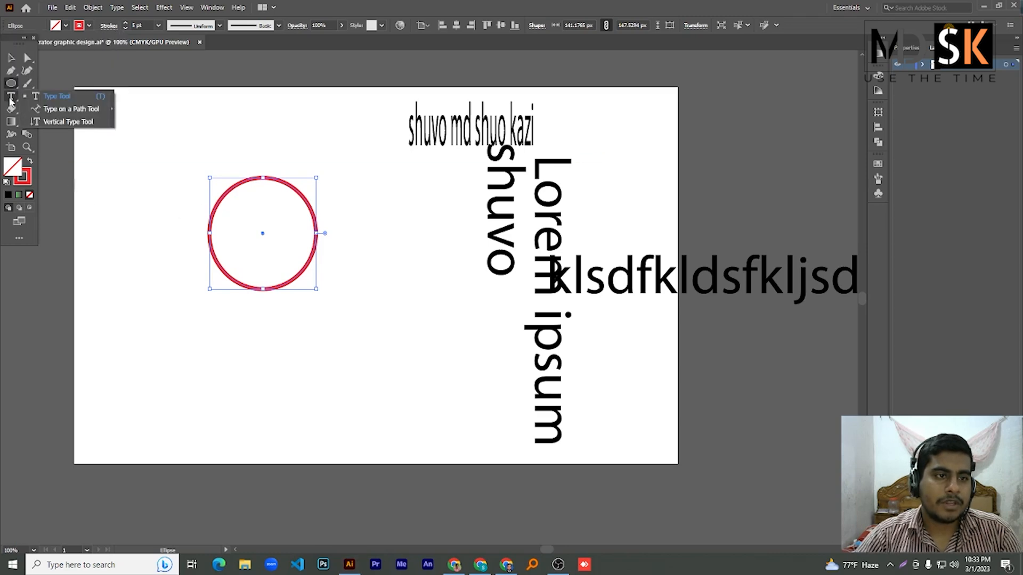
# - Type the first name twice along the circle's path and set it to 25 pt
pyautogui.click(55, 109)
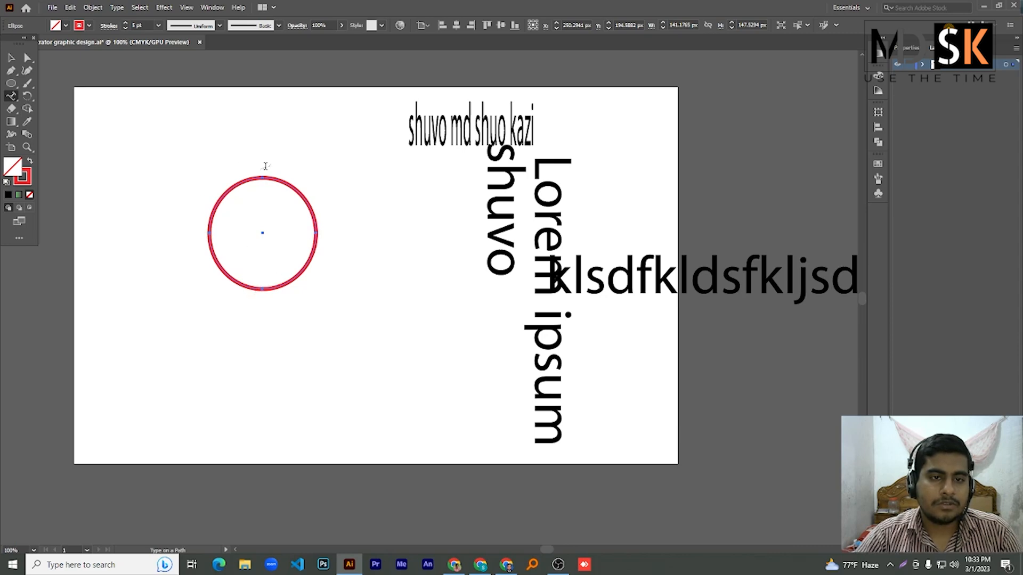
pyautogui.click(208, 231)
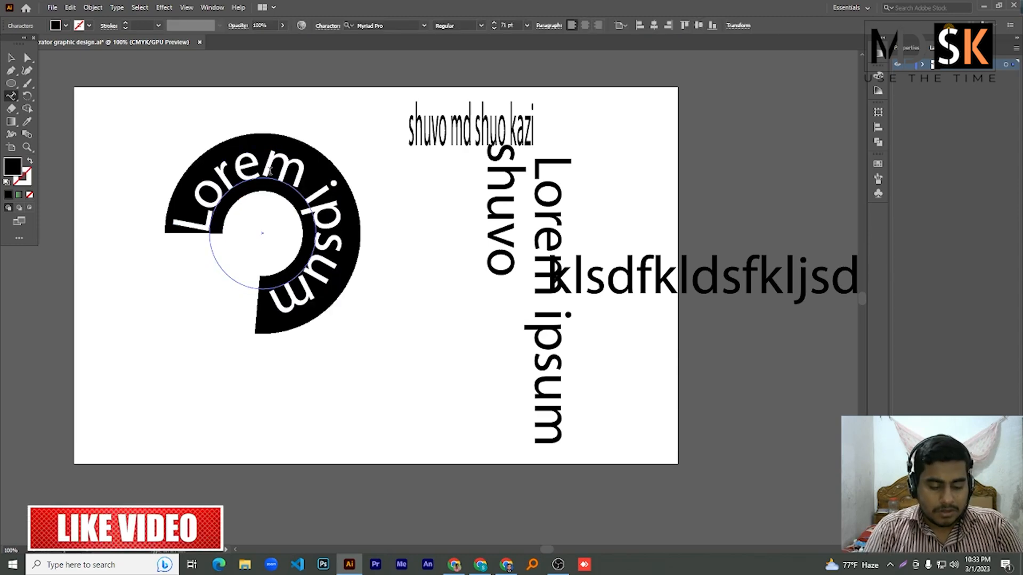
pyautogui.write('adobe')
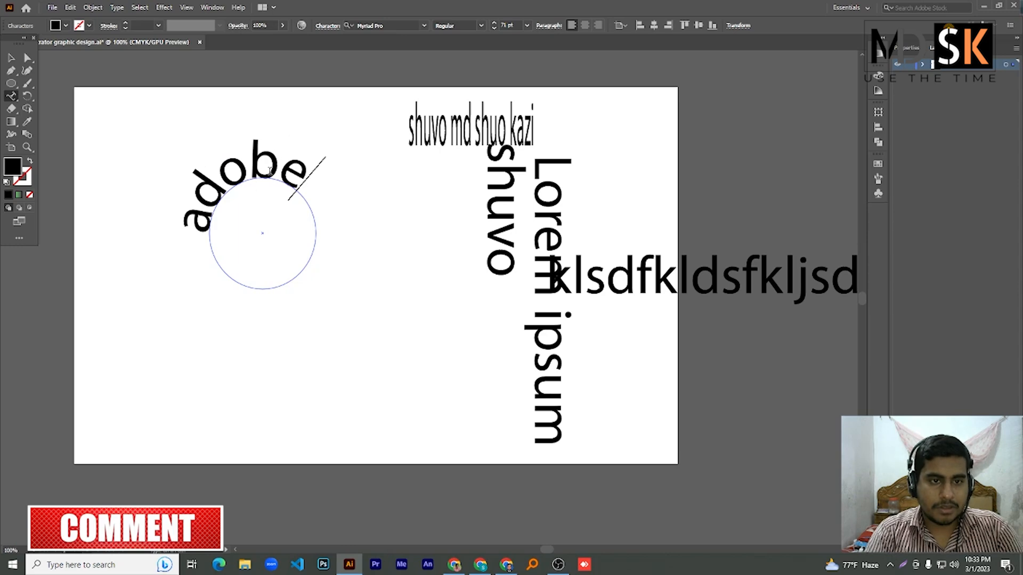
pyautogui.press('BackSpace')
pyautogui.press('BackSpace')
pyautogui.press('BackSpace')
pyautogui.press('BackSpace')
pyautogui.press('BackSpace')
pyautogui.write('shuvo')
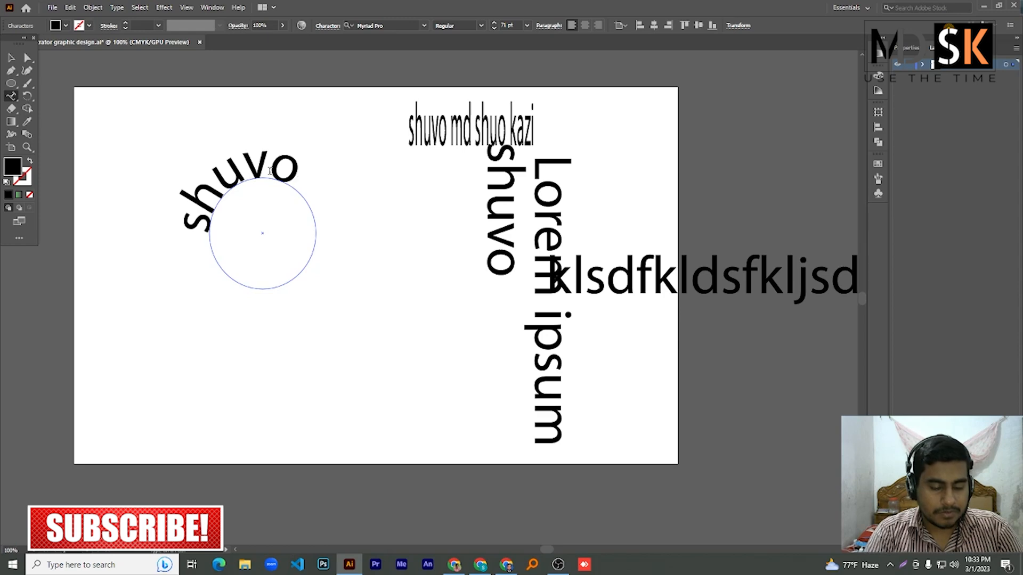
pyautogui.write(' shu')
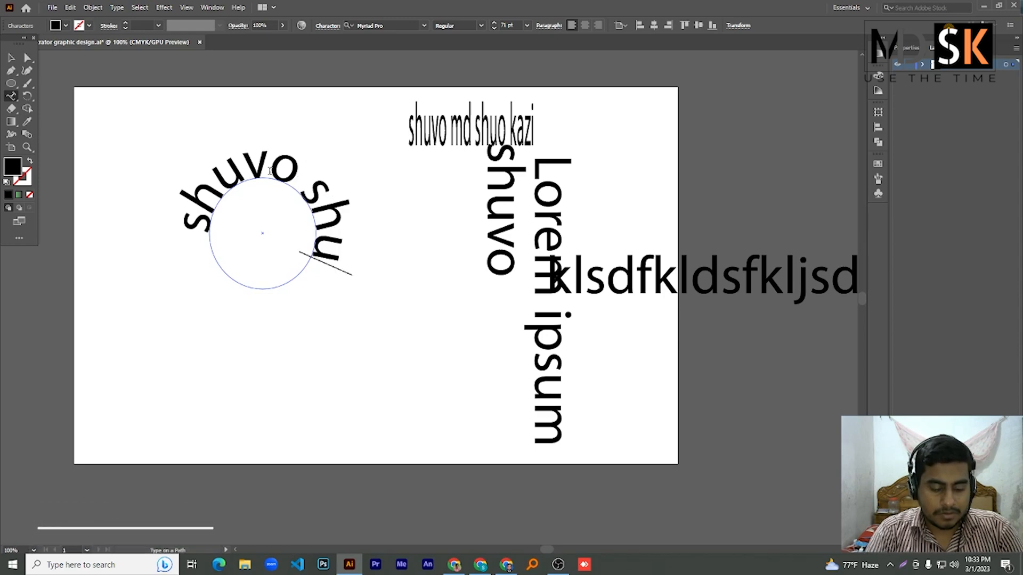
pyautogui.write('vo')
pyautogui.hotkey('ctrl', 'a')
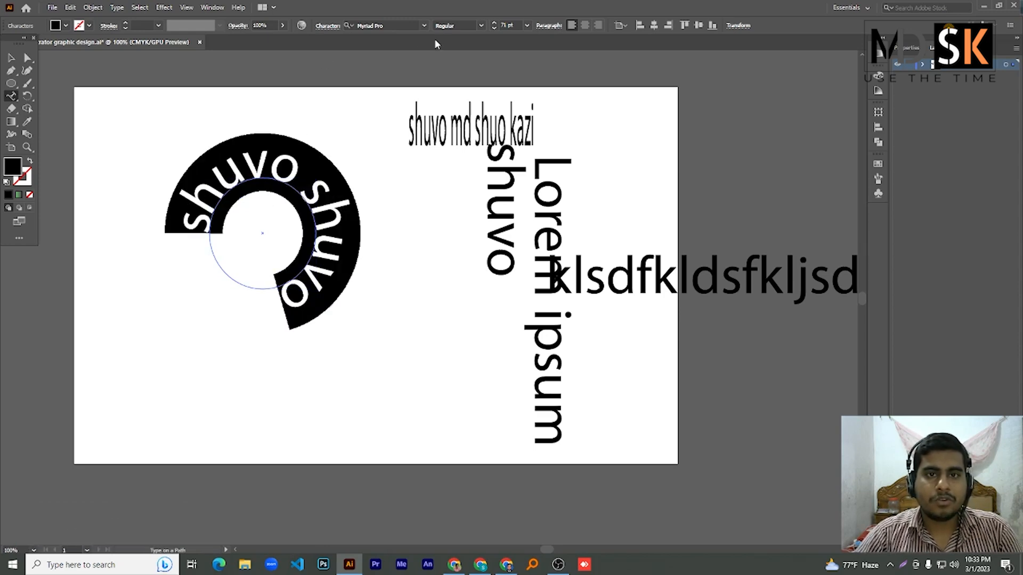
pyautogui.click(516, 26)
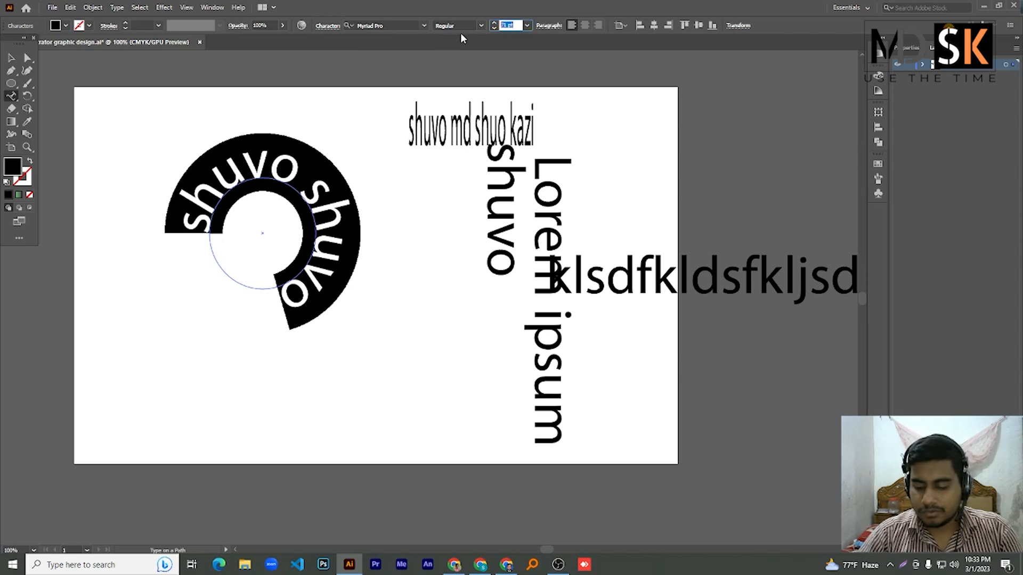
pyautogui.write('25')
pyautogui.press('Return')
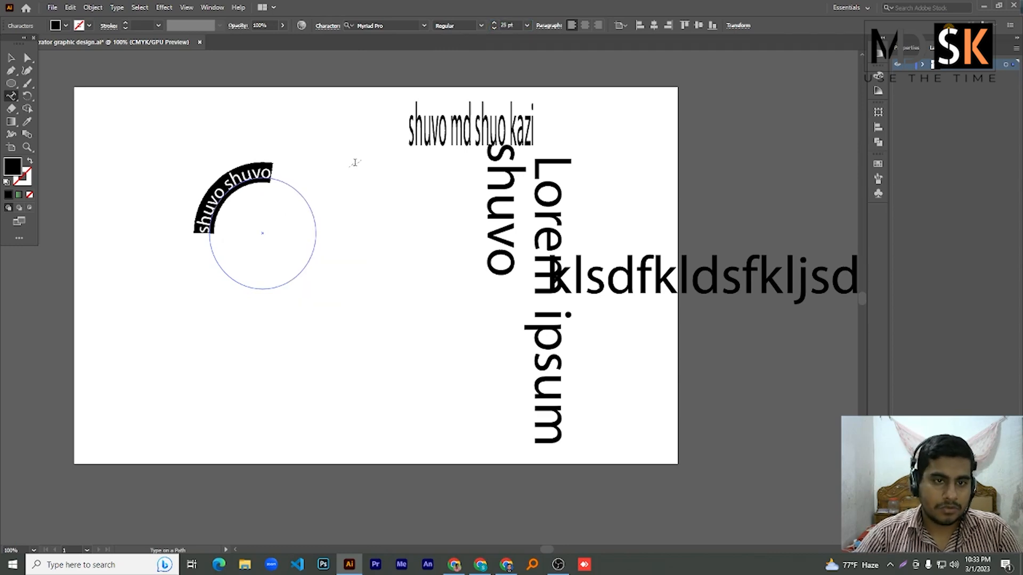
pyautogui.press('Escape')
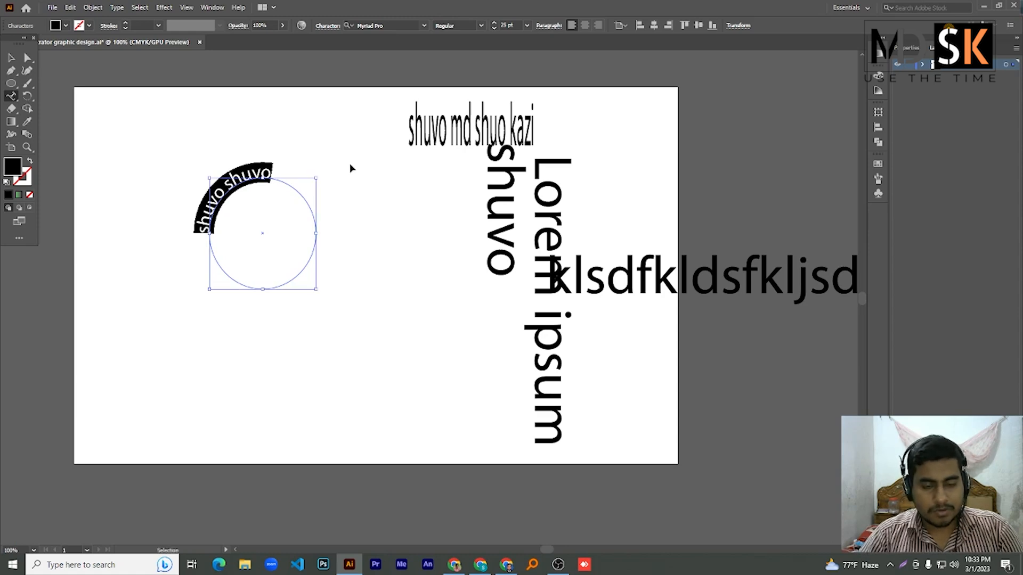
pyautogui.press('Escape')
# - Paste extra copies of the name and raise the size to 26 pt to close the ring
pyautogui.hotkey('ctrl', 'v')
pyautogui.hotkey('ctrl', 'v')
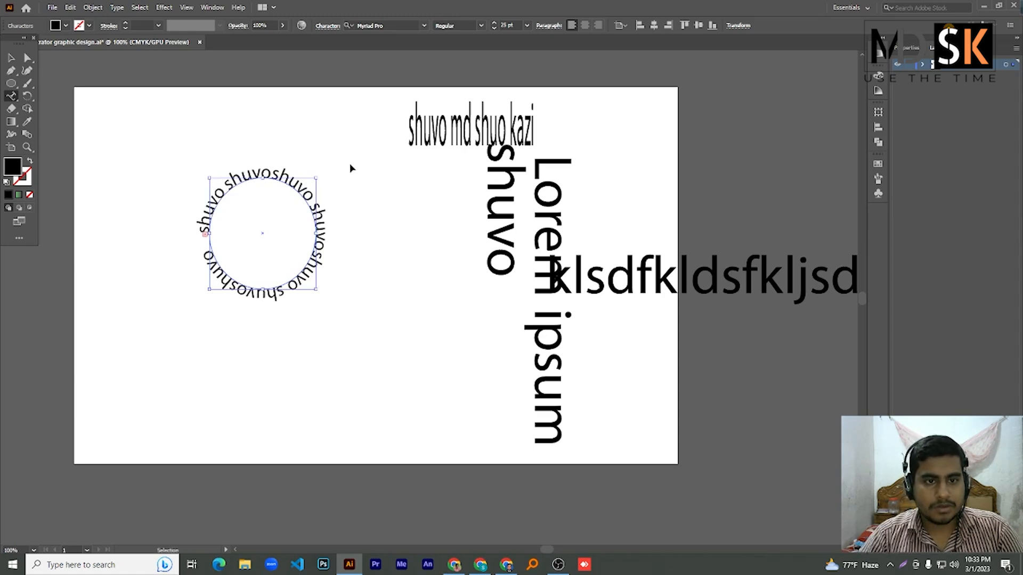
pyautogui.hotkey('ctrl', 'a')
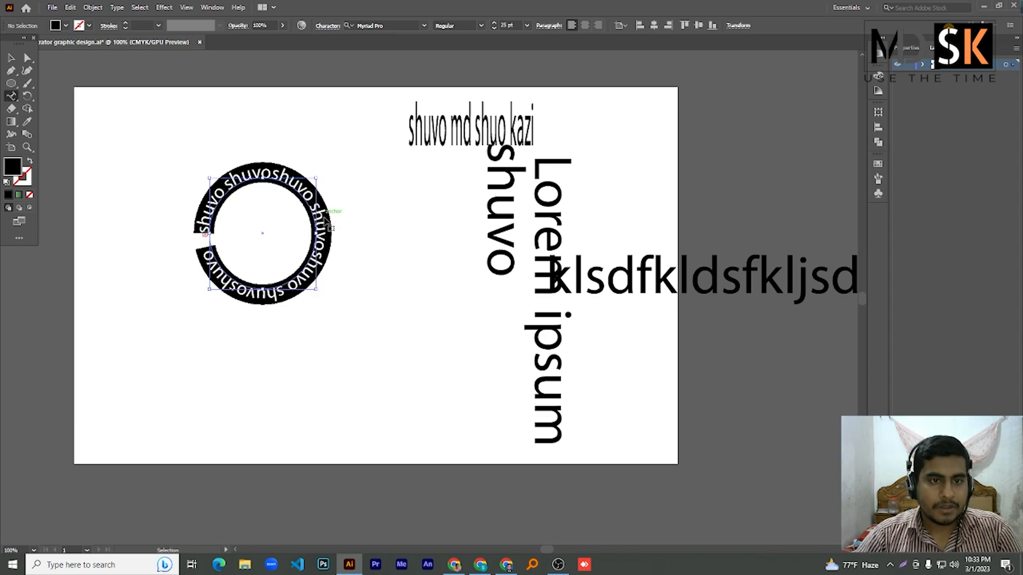
pyautogui.click(519, 24)
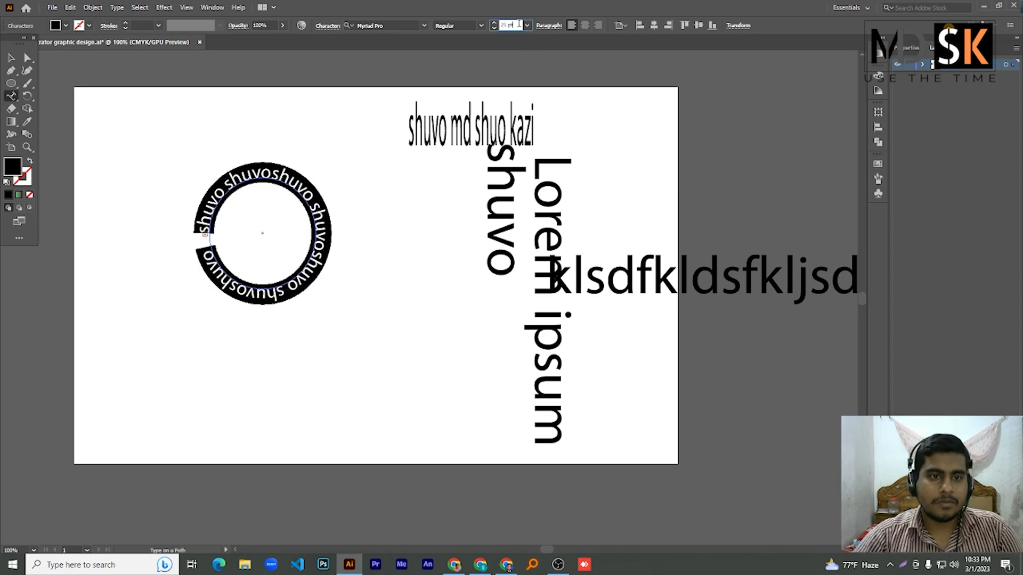
pyautogui.press('Up')
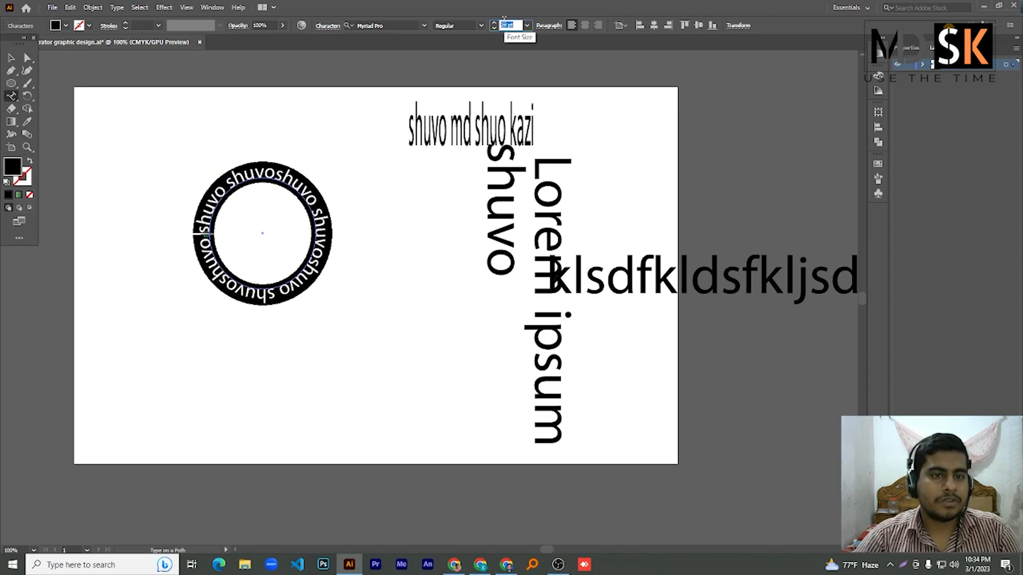
pyautogui.click(11, 57)
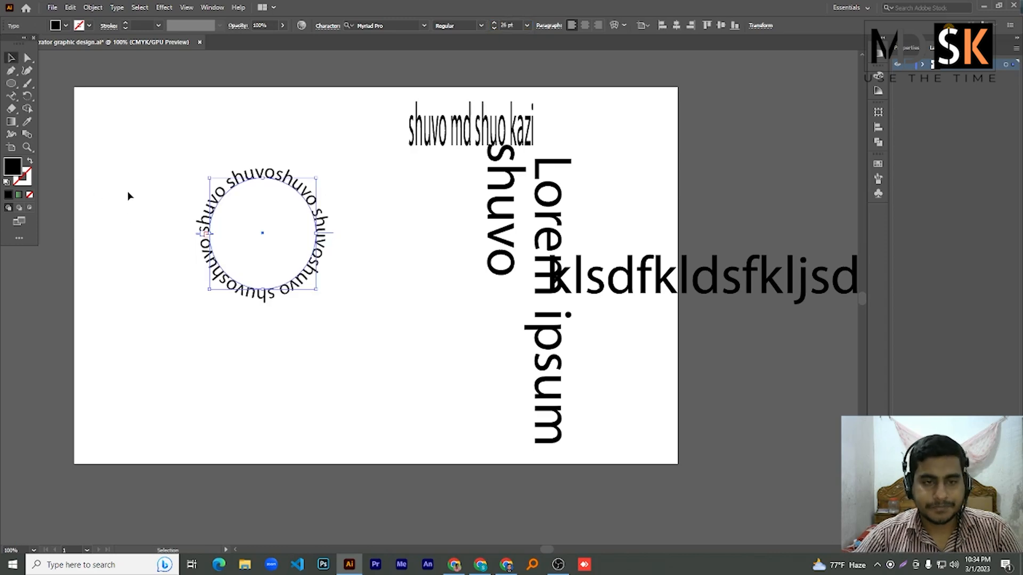
# - Move the circular text to the lower centre of the artboard
pyautogui.click(151, 191)
pyautogui.moveTo(170, 167); pyautogui.dragTo(368, 336)
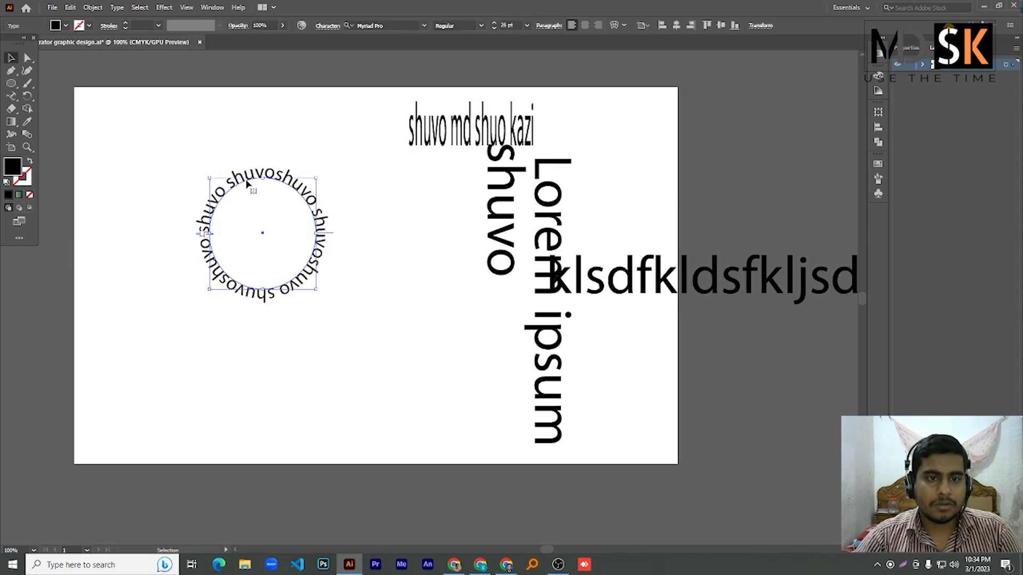
pyautogui.moveTo(248, 184); pyautogui.dragTo(435, 324)
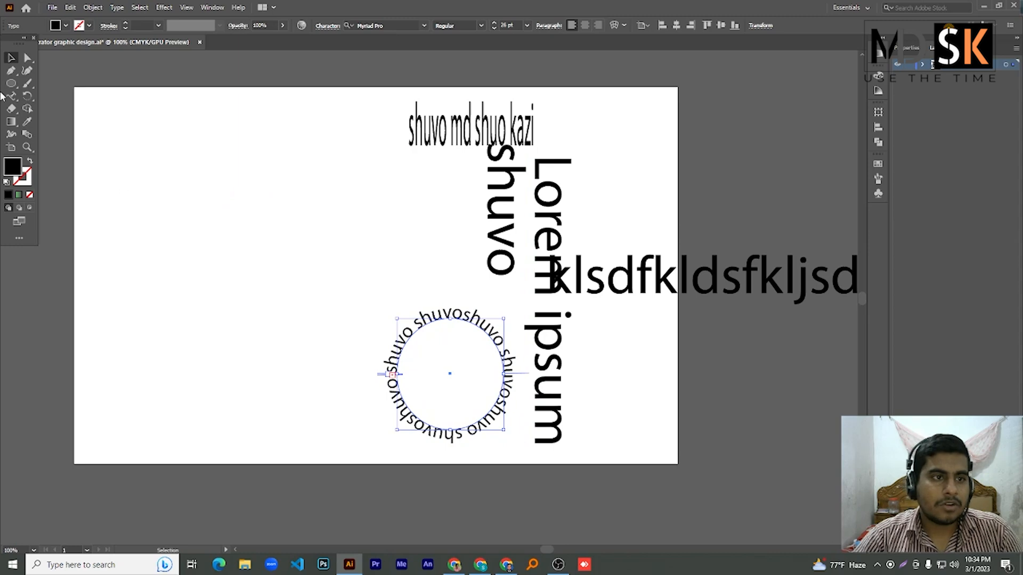
# - Draw a wavy curved path across the left of the artboard with the Pen tool
pyautogui.click(11, 70)
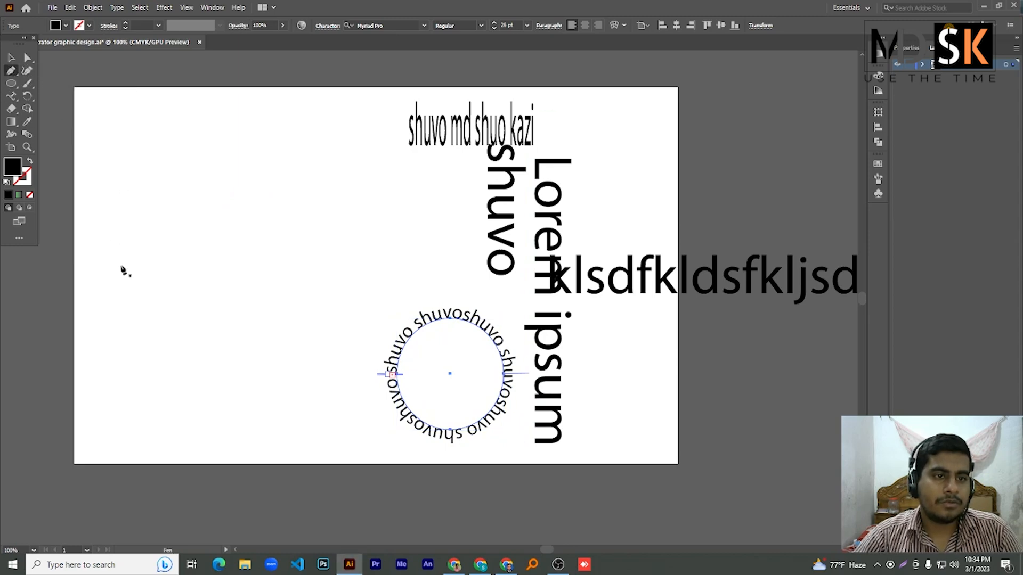
pyautogui.click(103, 331)
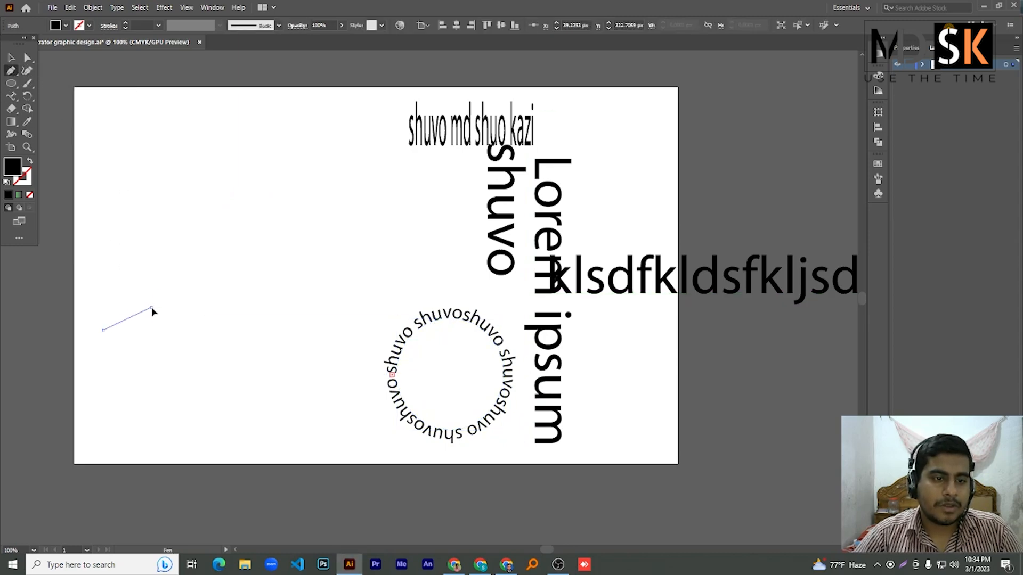
pyautogui.moveTo(151, 307); pyautogui.dragTo(171, 287)
pyautogui.click(243, 283)
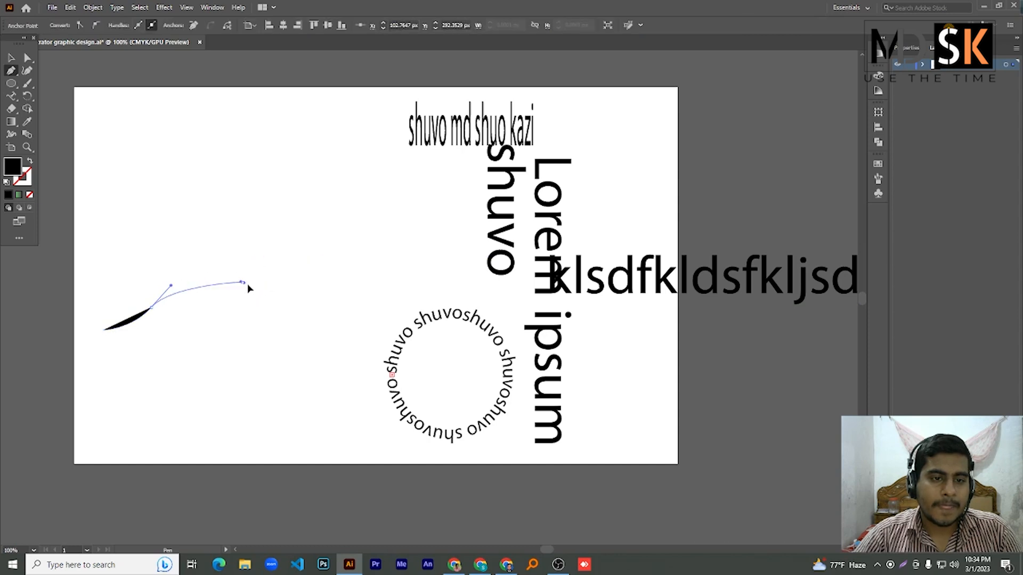
pyautogui.moveTo(247, 285); pyautogui.dragTo(269, 297)
pyautogui.moveTo(353, 218); pyautogui.dragTo(354, 218)
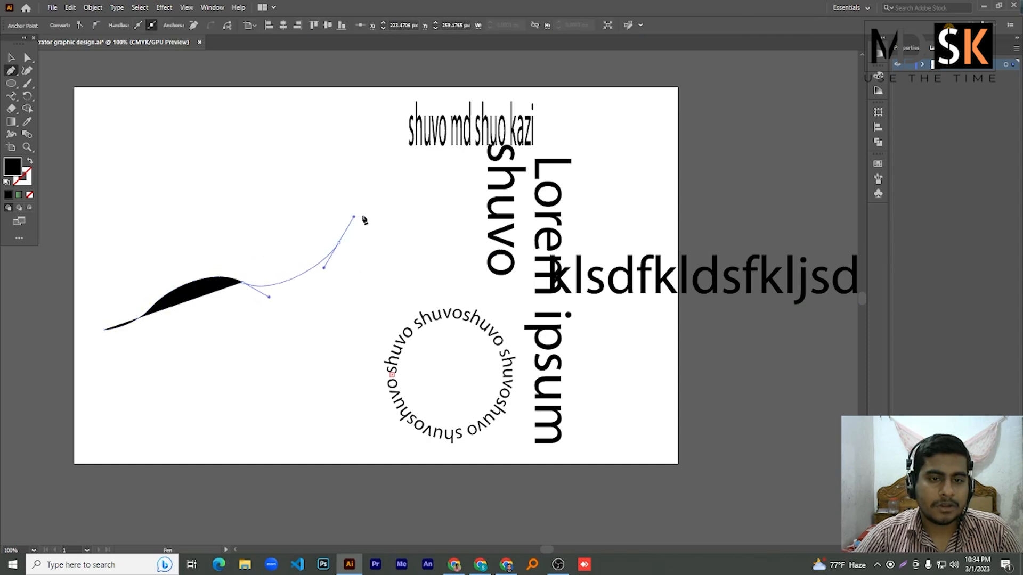
pyautogui.moveTo(424, 194); pyautogui.dragTo(354, 330)
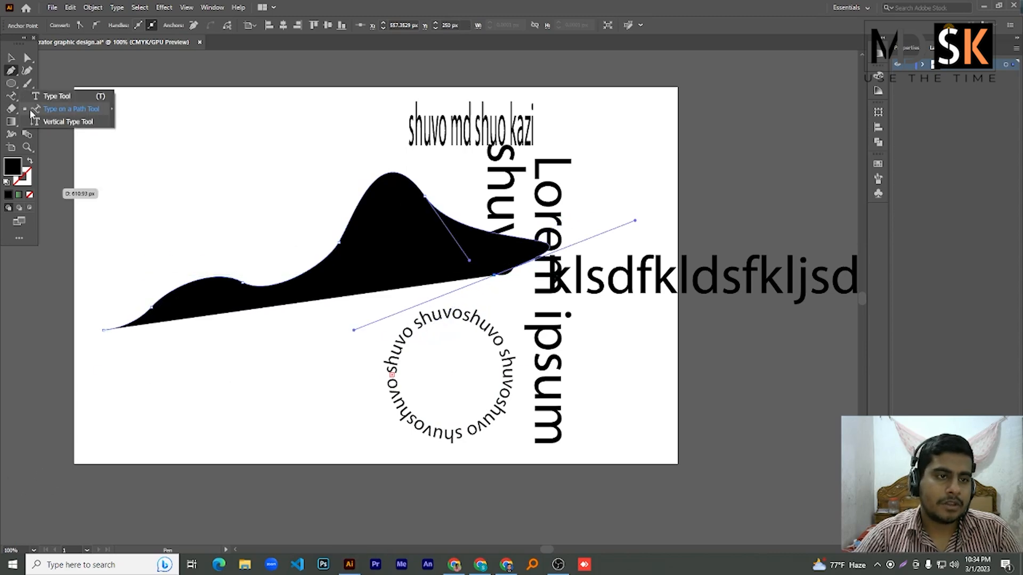
# - Place a line of random letters along the wavy path with the Type on a Path tool
pyautogui.click(12, 59)
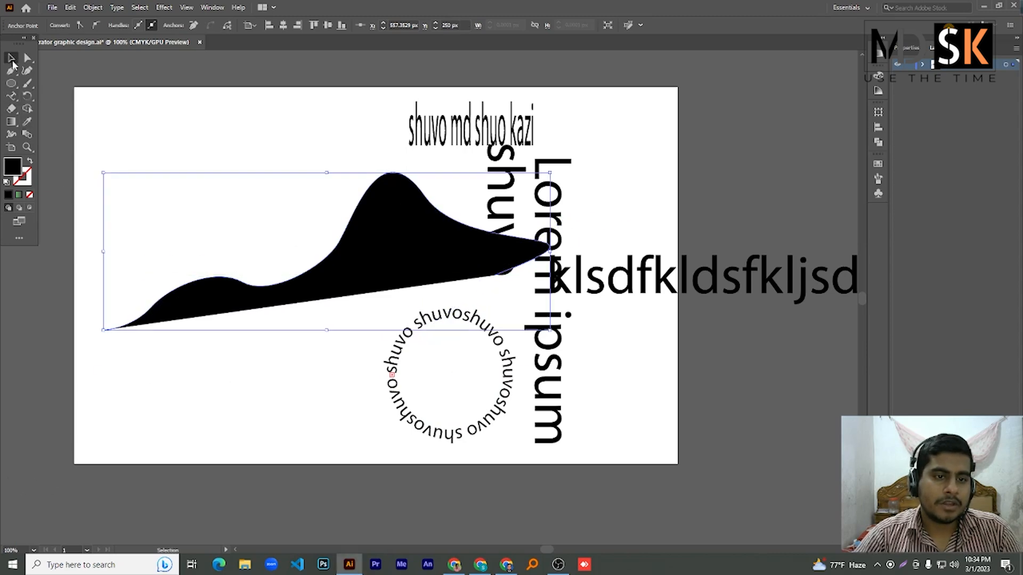
pyautogui.rightClick(11, 97)
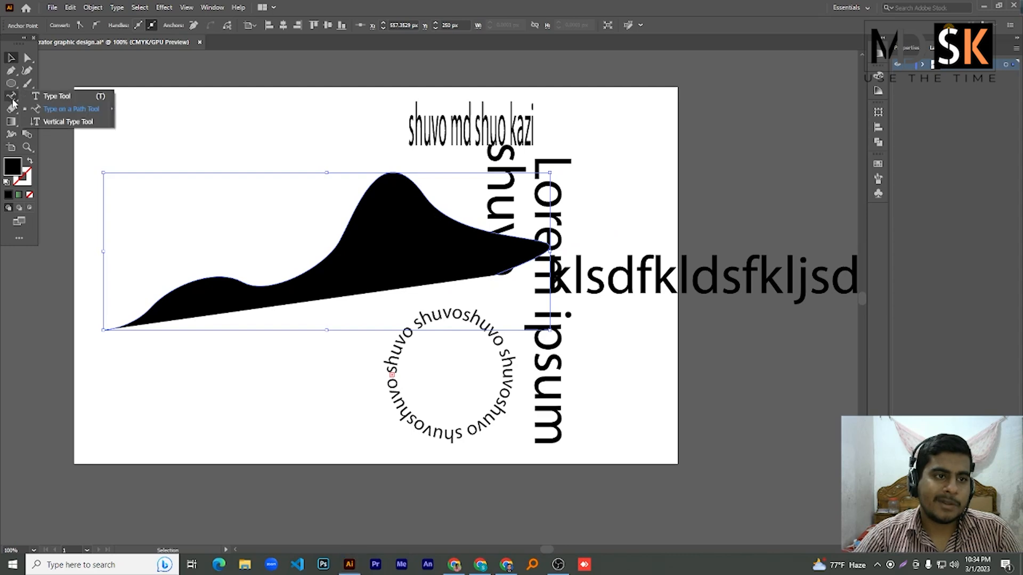
pyautogui.click(63, 114)
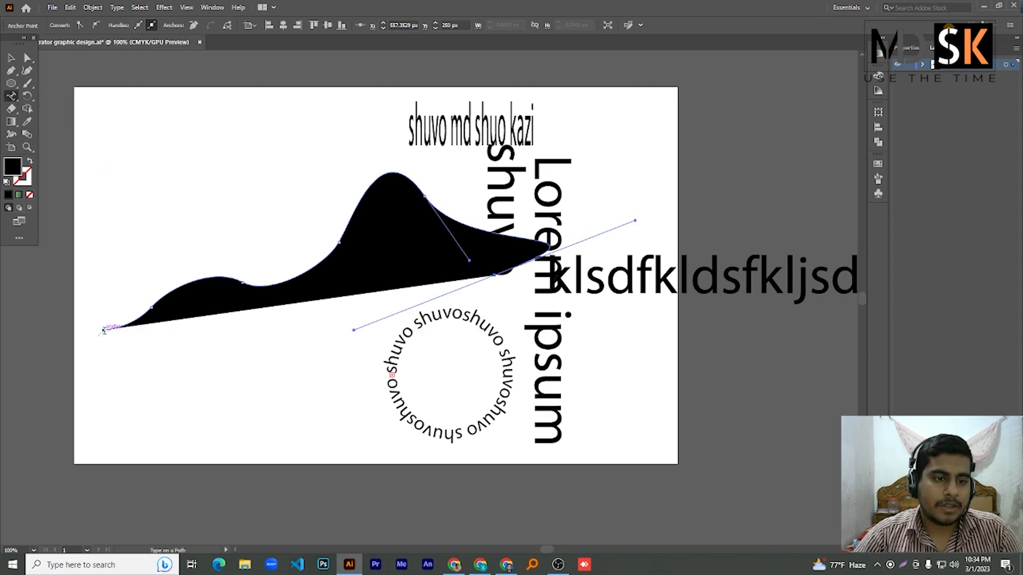
pyautogui.scroll(6, 104, 331)
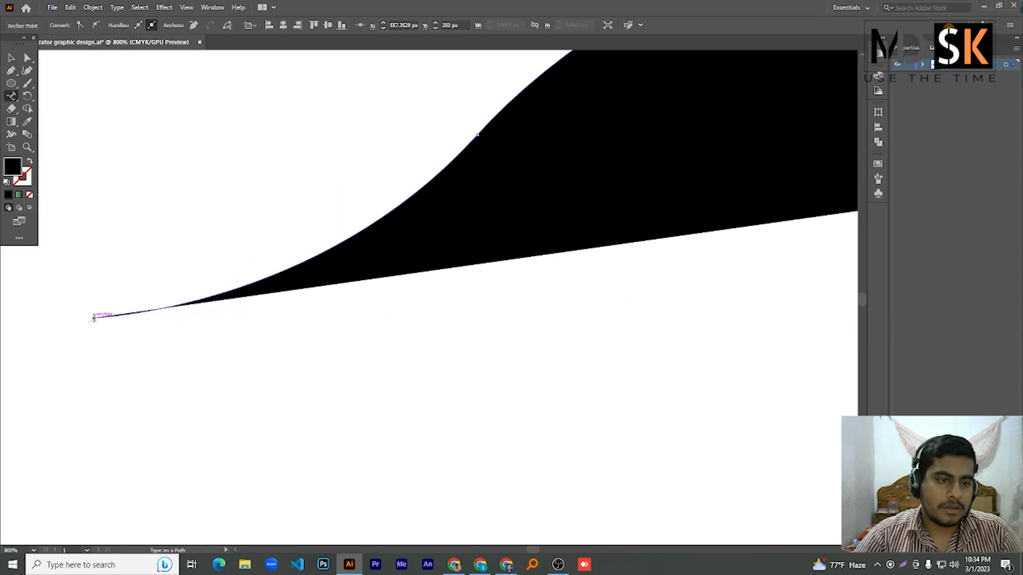
pyautogui.scroll(-3, 444, 230)
pyautogui.scroll(2, 555, 178)
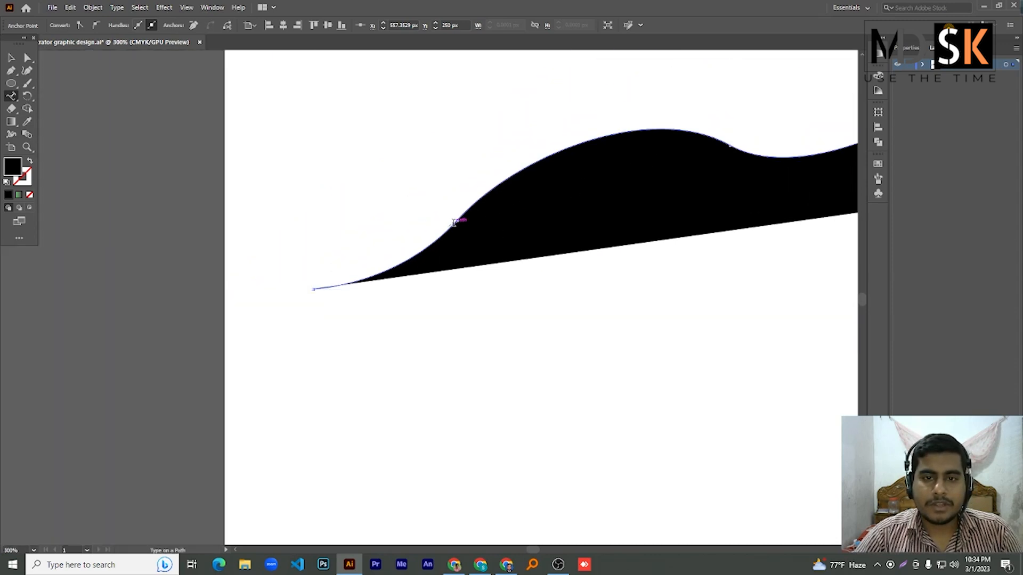
pyautogui.scroll(4, 312, 291)
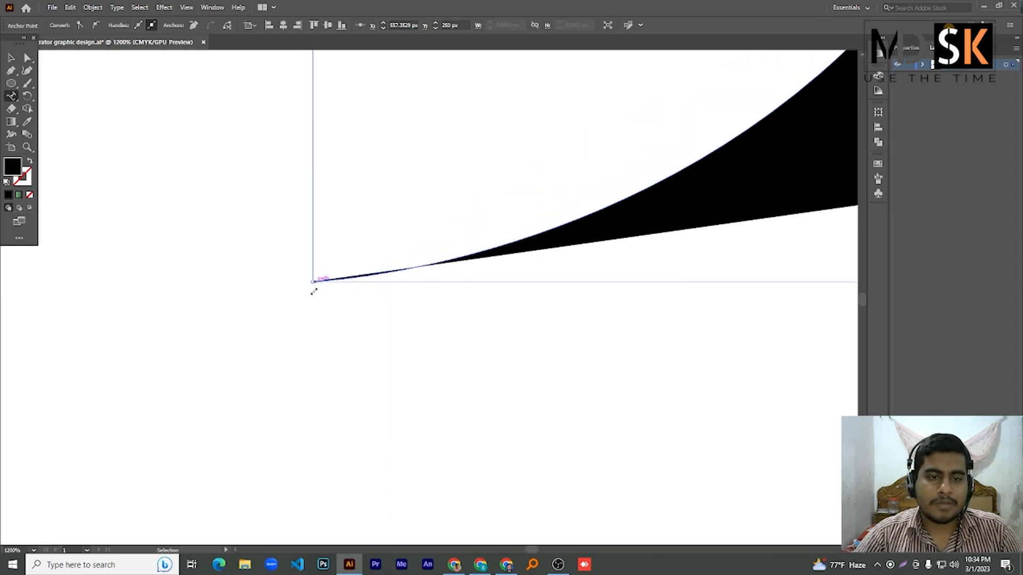
pyautogui.click(313, 282)
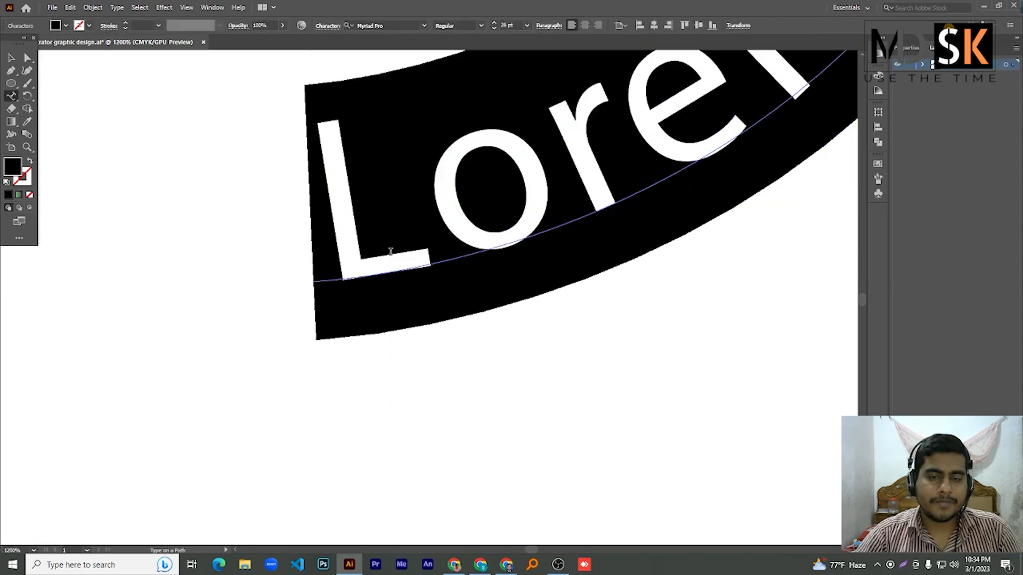
pyautogui.scroll(-9, 363, 234)
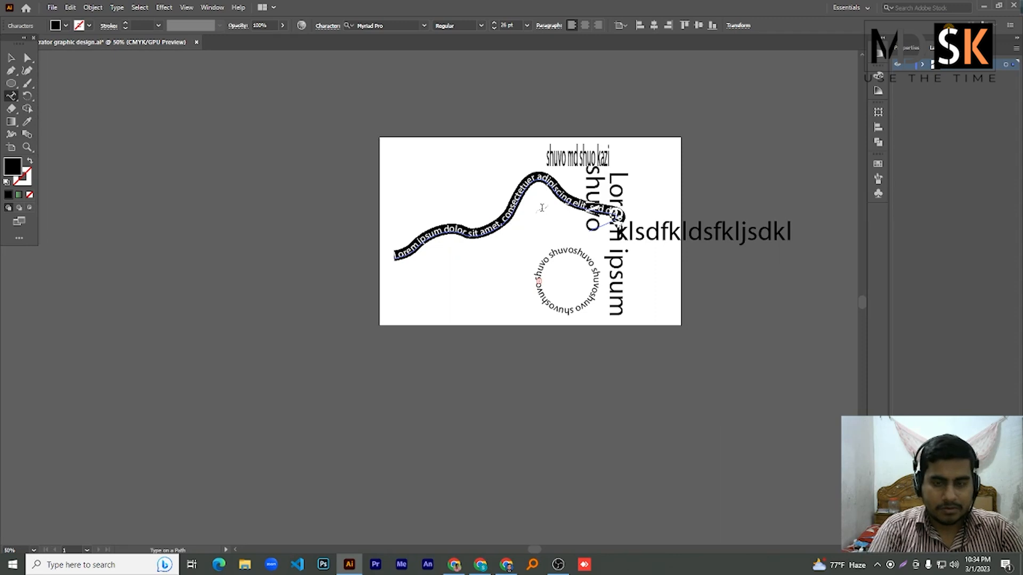
pyautogui.write('dsfdsklfdklsfjklds fjdsfljskldjfsklfj')
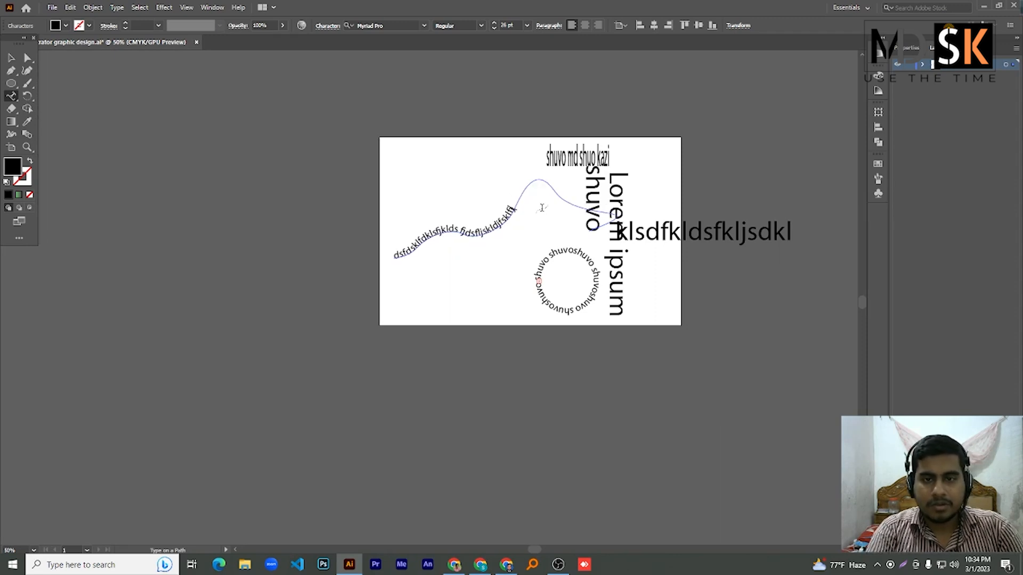
pyautogui.write('sklfjsfljsf lsdjfkljsldfj;lsjf;lfkldsf skl')
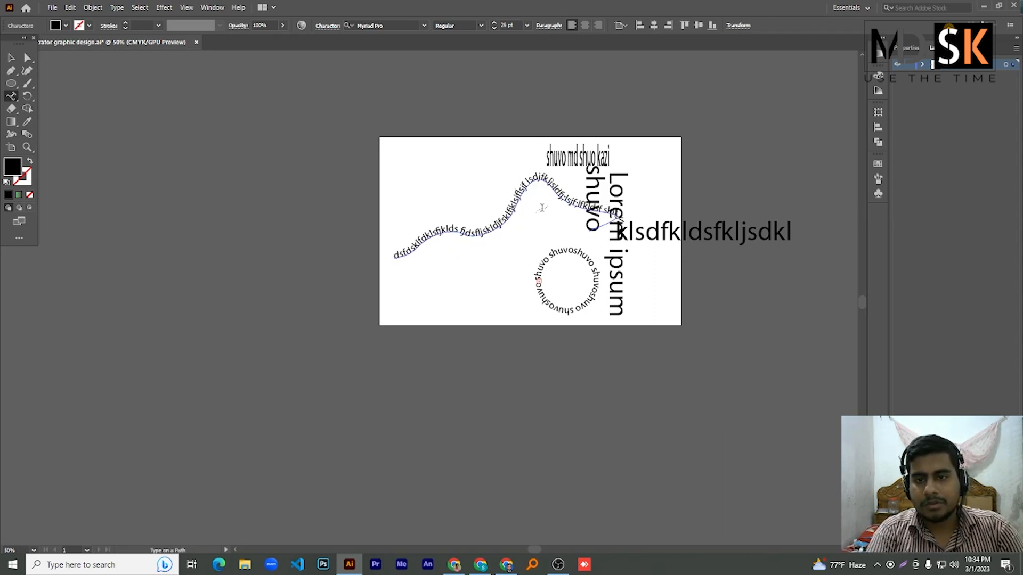
pyautogui.write('fj')
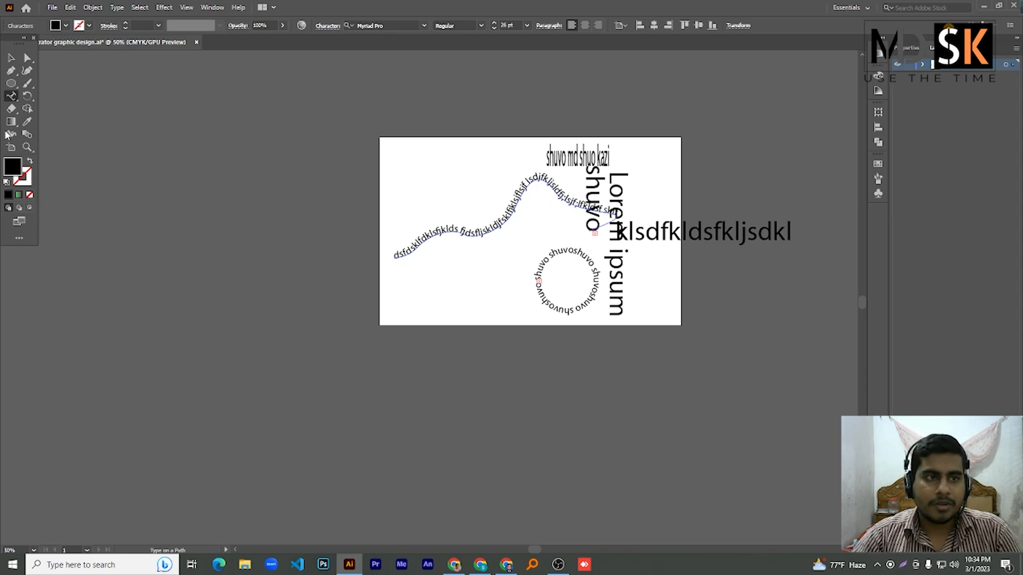
# - Rotate the path text counter-clockwise and shift it up and to the left
pyautogui.click(11, 58)
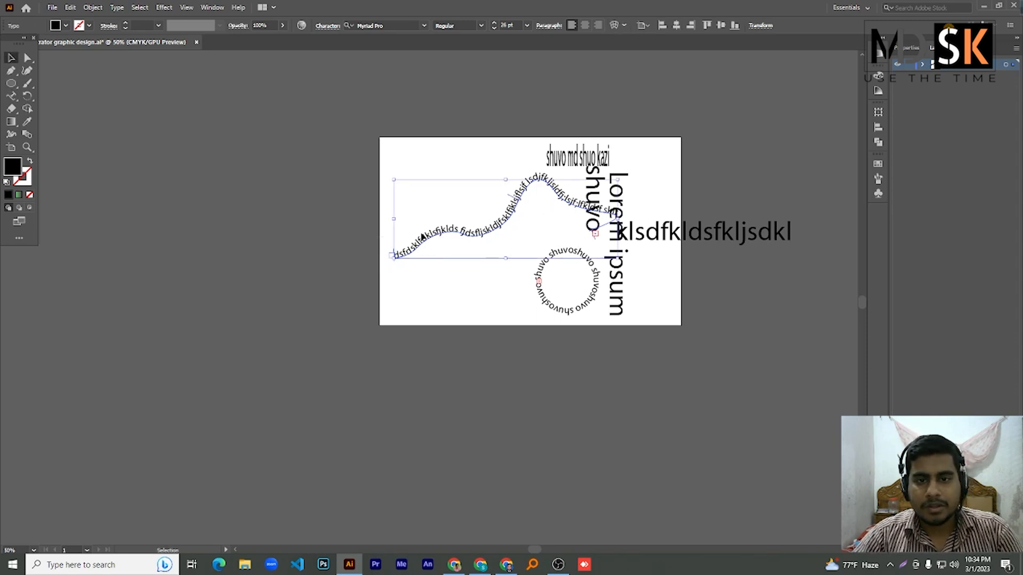
pyautogui.moveTo(433, 235); pyautogui.dragTo(425, 269)
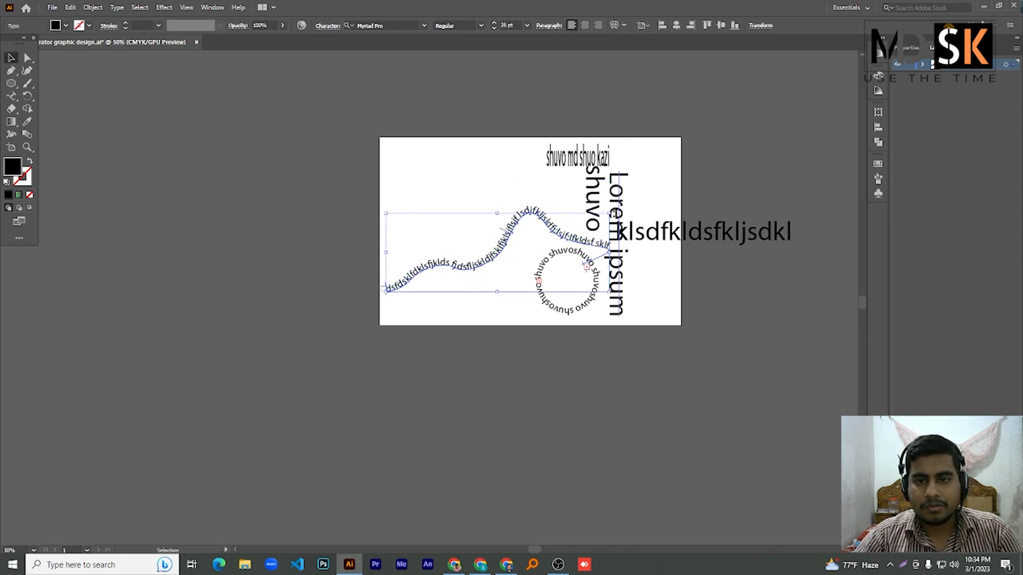
pyautogui.moveTo(613, 213); pyautogui.dragTo(547, 140)
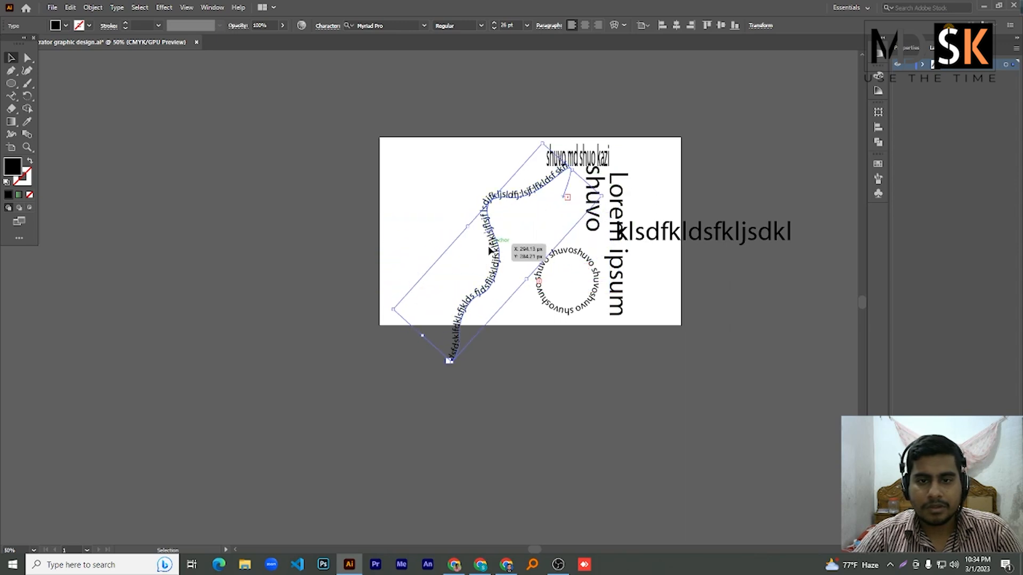
pyautogui.moveTo(490, 249); pyautogui.dragTo(461, 239)
pyautogui.keyDown('alt'); pyautogui.scroll(3, 461, 240); pyautogui.keyUp('alt')
pyautogui.keyDown('alt'); pyautogui.scroll(-3, 463, 245); pyautogui.keyUp('alt')
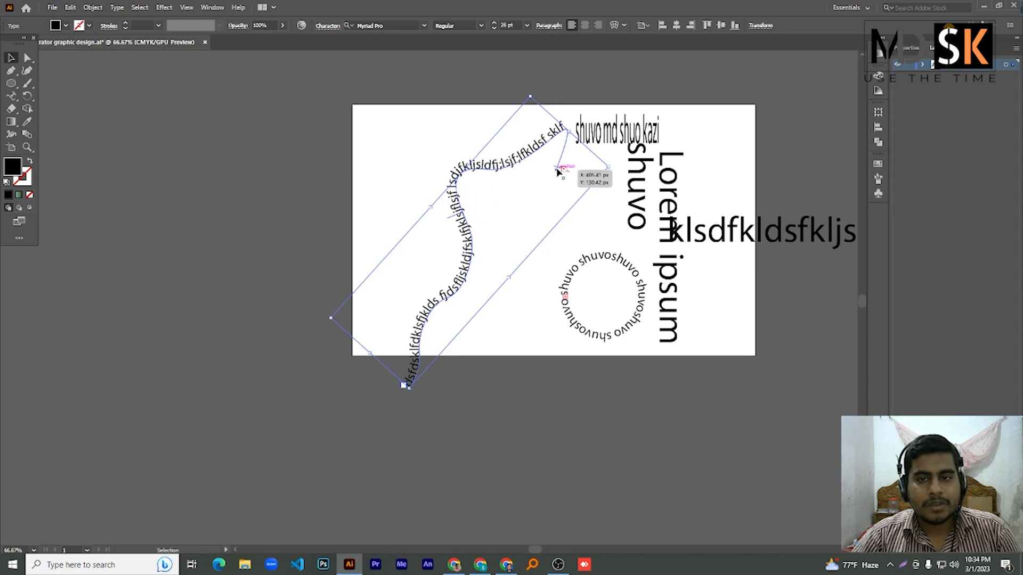
# - Replace the path text's last word with 'fdfdfddfdfddd', then marquee-select all text objects
pyautogui.doubleClick(546, 137)
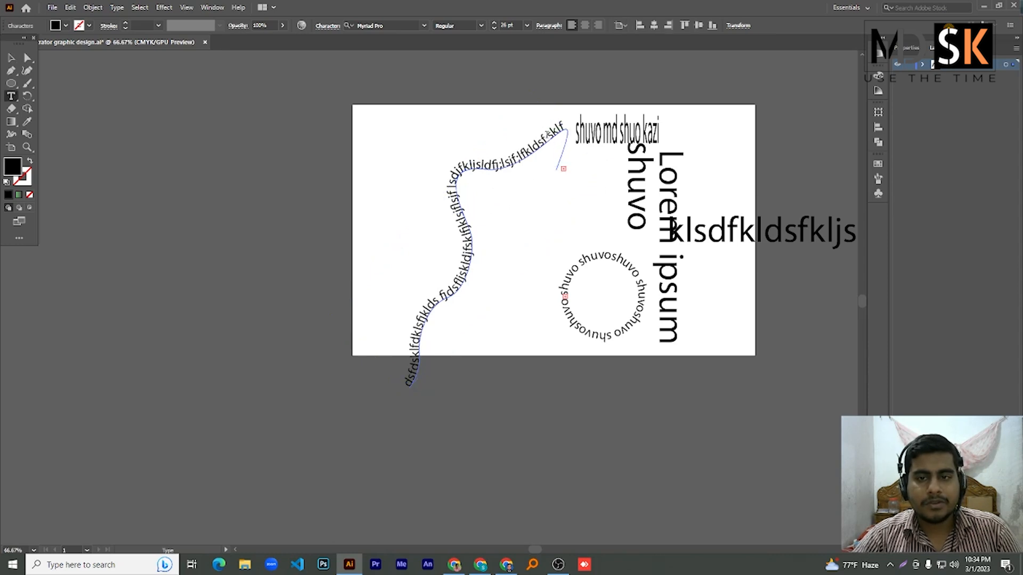
pyautogui.doubleClick(546, 137)
pyautogui.write('fdfdfdd')
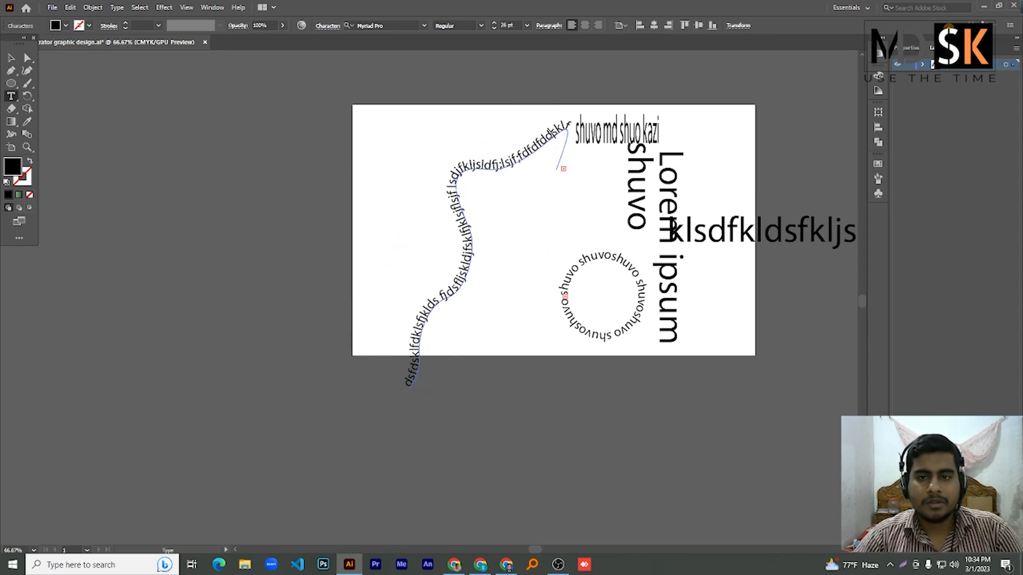
pyautogui.write('fdfddd')
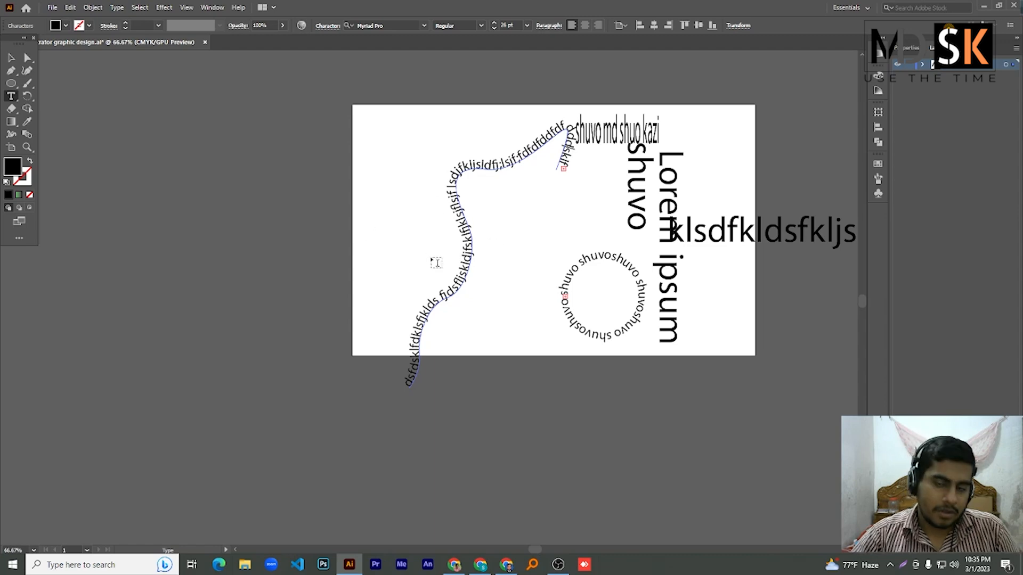
pyautogui.scroll(1, 502, 245)
pyautogui.scroll(-2, 523, 249)
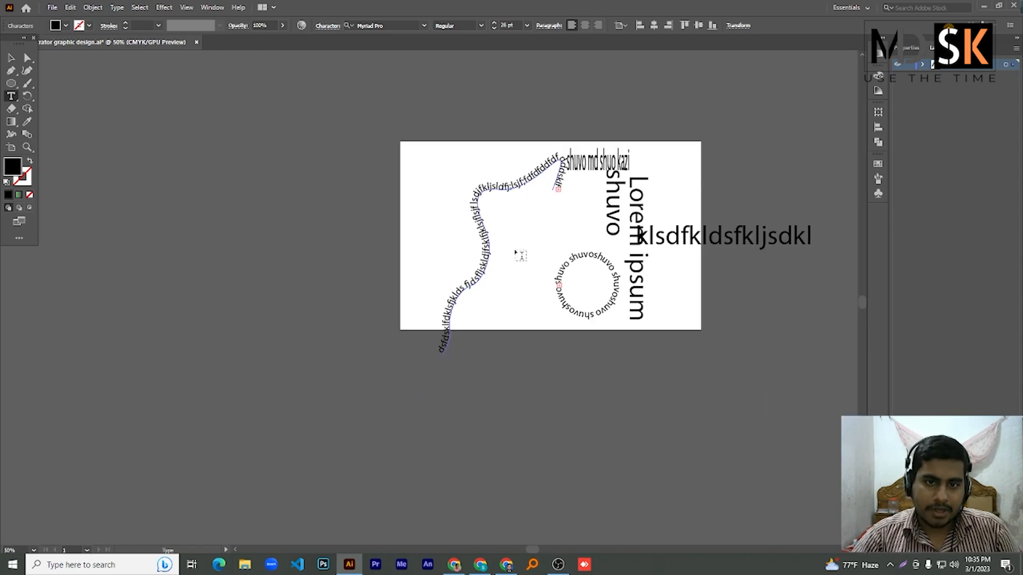
pyautogui.moveTo(530, 549); pyautogui.dragTo(545, 550)
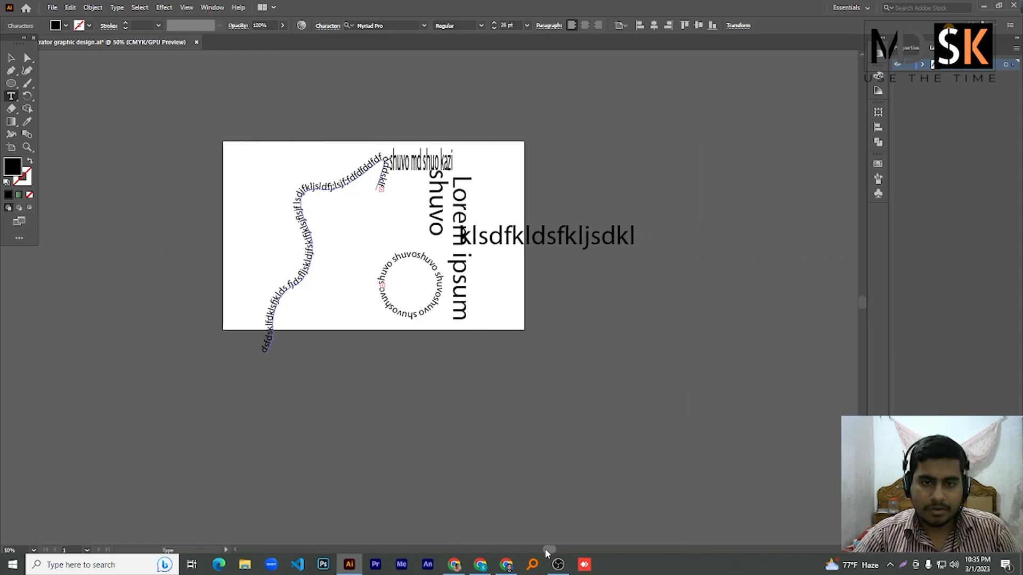
pyautogui.click(11, 58)
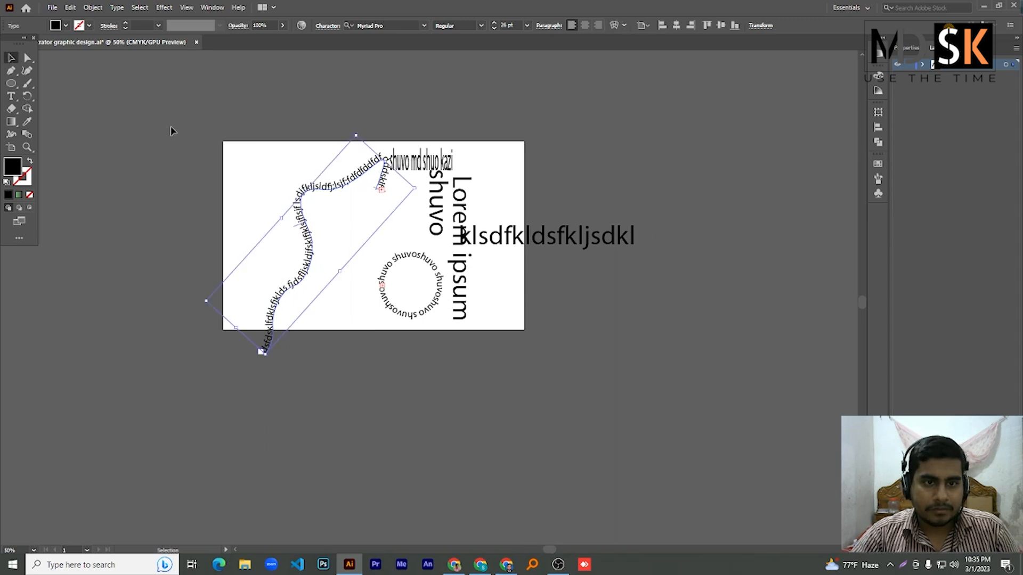
pyautogui.moveTo(648, 363); pyautogui.dragTo(655, 357)
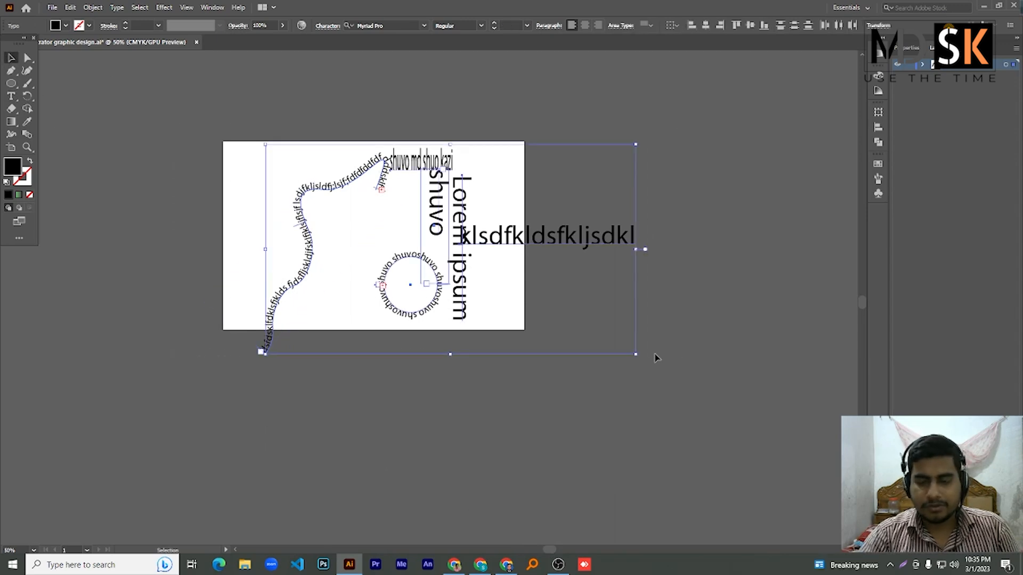
# - Delete all the selected trial text from the artboard
pyautogui.press('Delete')
pyautogui.scroll(1, 250, 197)
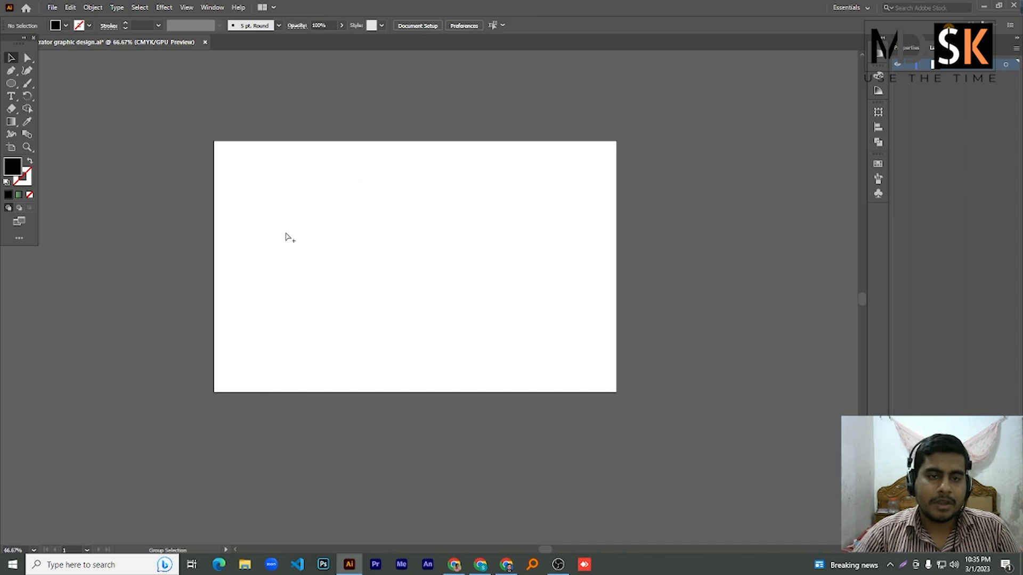
pyautogui.scroll(1, 352, 247)
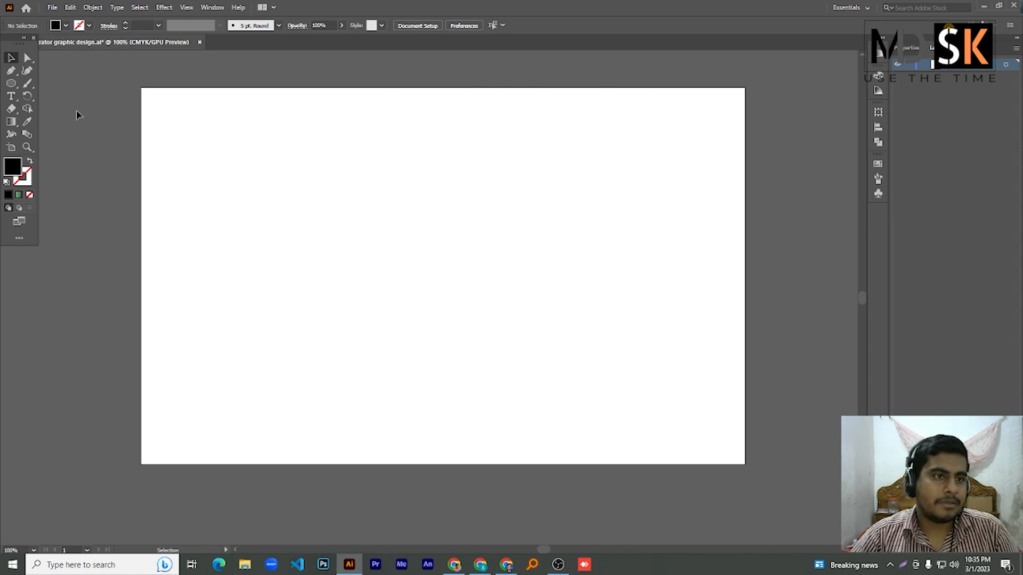
# - Draw a black rectangle starting at the artboard's top-left corner
pyautogui.click(11, 83)
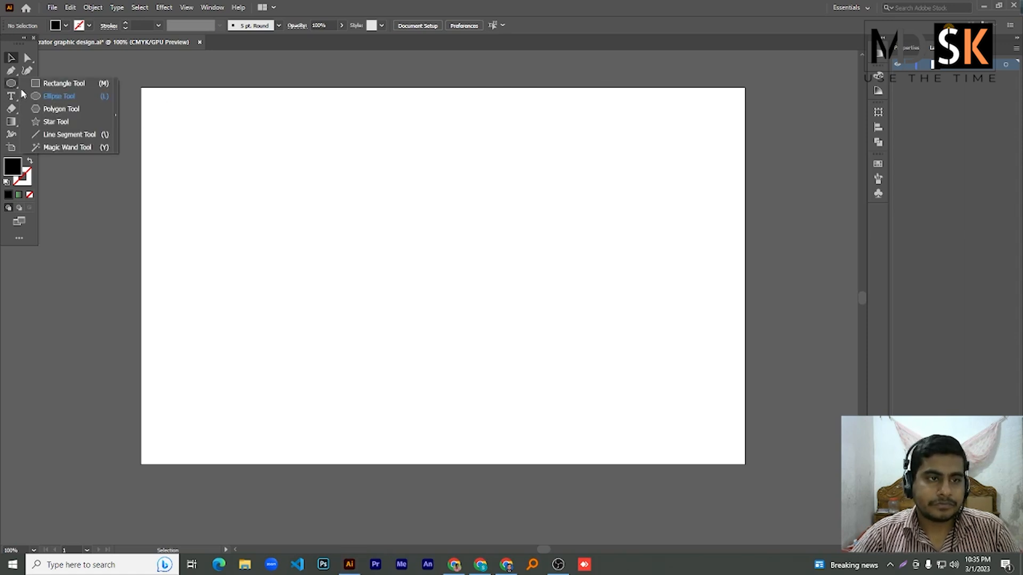
pyautogui.click(51, 84)
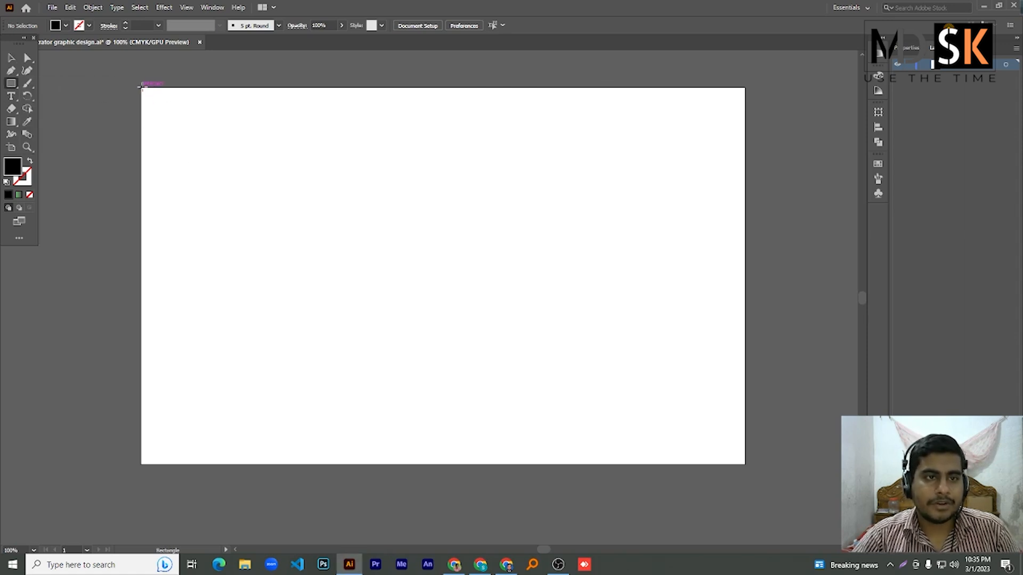
pyautogui.moveTo(141, 87); pyautogui.dragTo(382, 168)
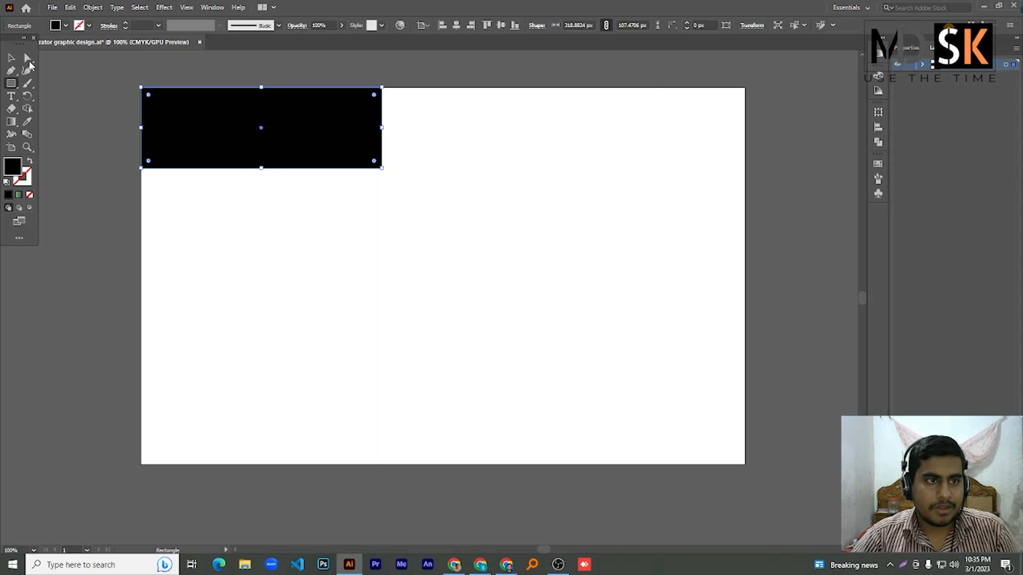
pyautogui.click(10, 60)
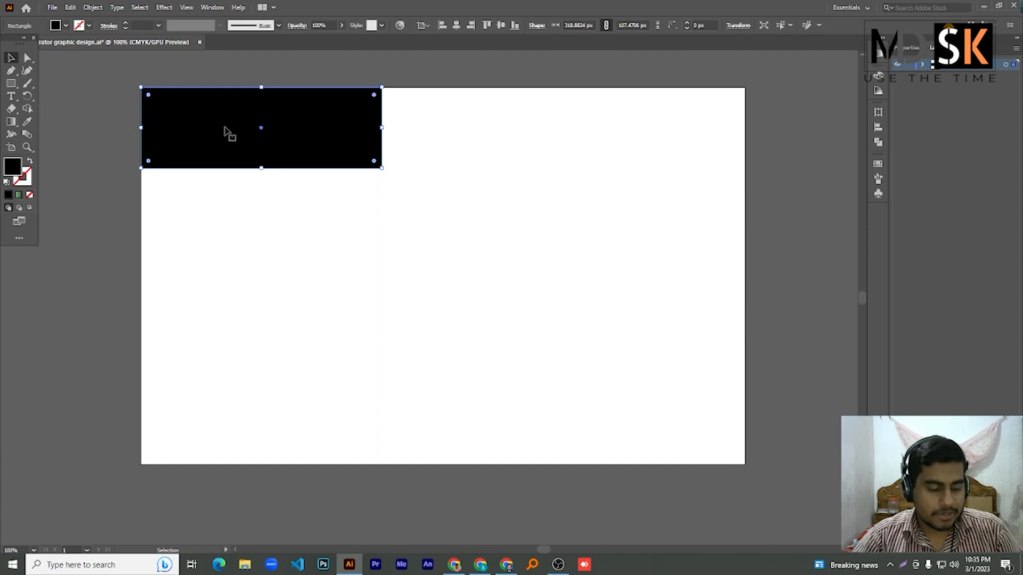
pyautogui.moveTo(226, 130); pyautogui.dragTo(588, 132)
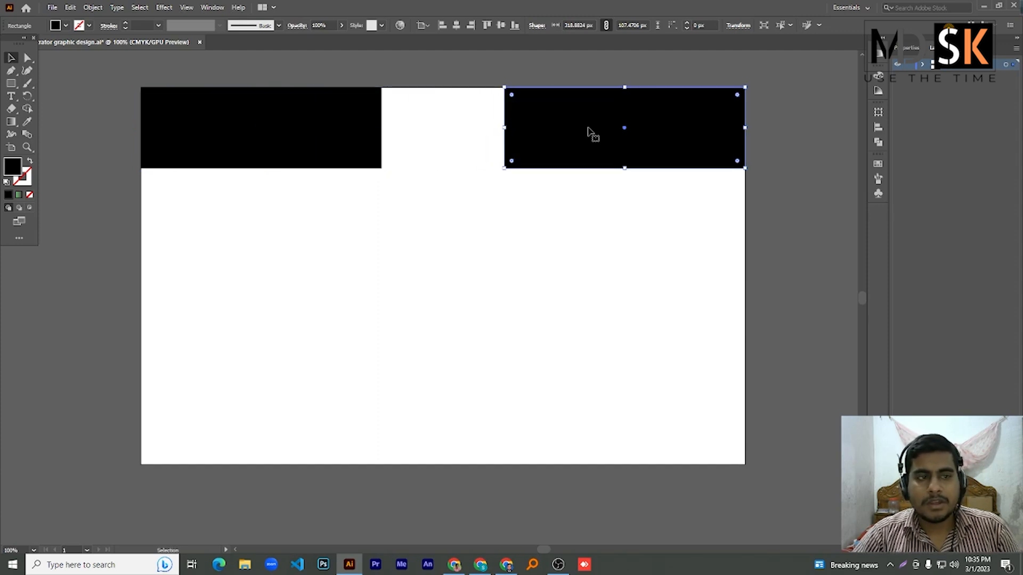
pyautogui.doubleClick(13, 167)
pyautogui.click(660, 147)
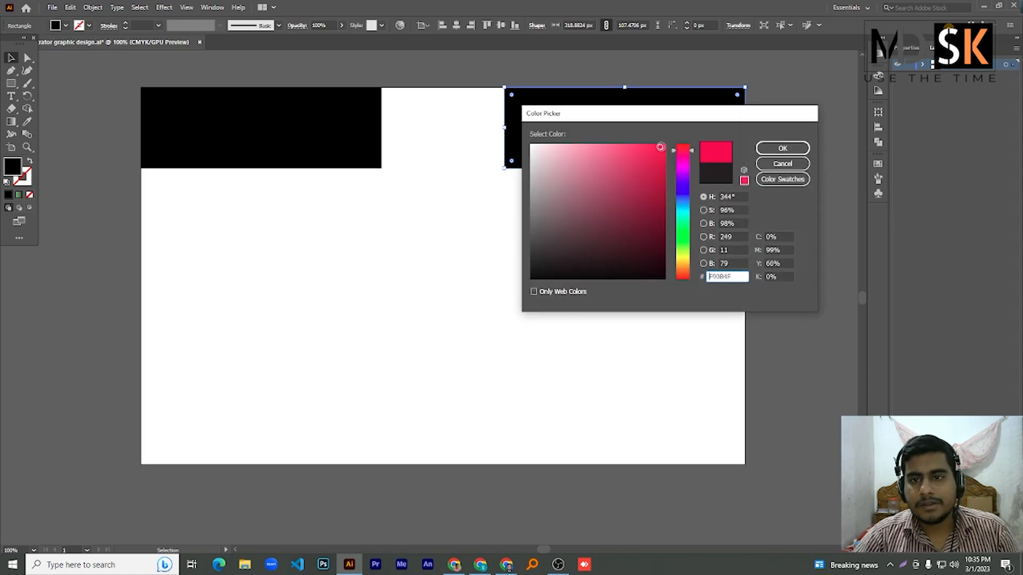
pyautogui.click(785, 149)
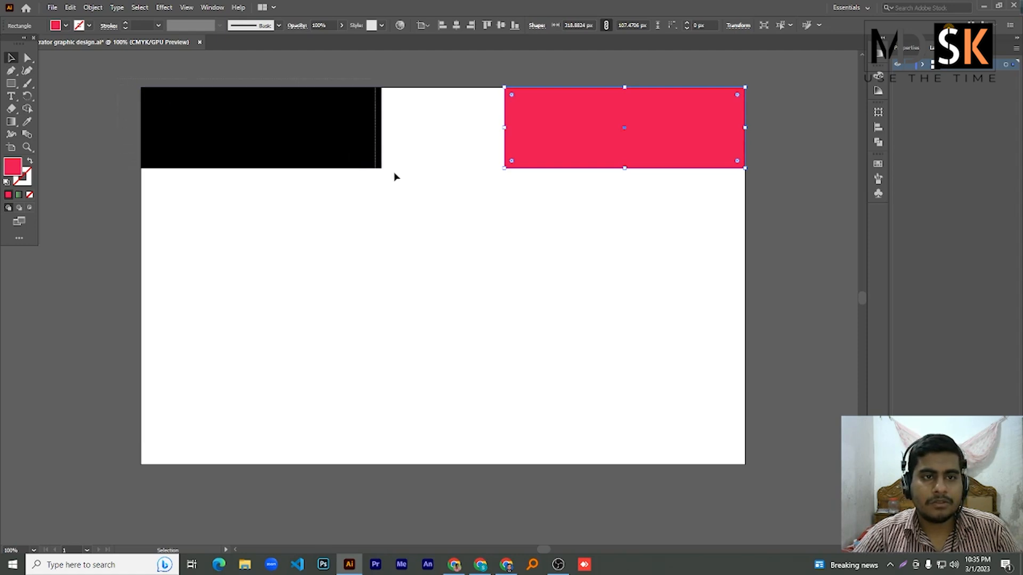
pyautogui.hotkey('ctrl', 'a')
pyautogui.moveTo(701, 141); pyautogui.dragTo(698, 237)
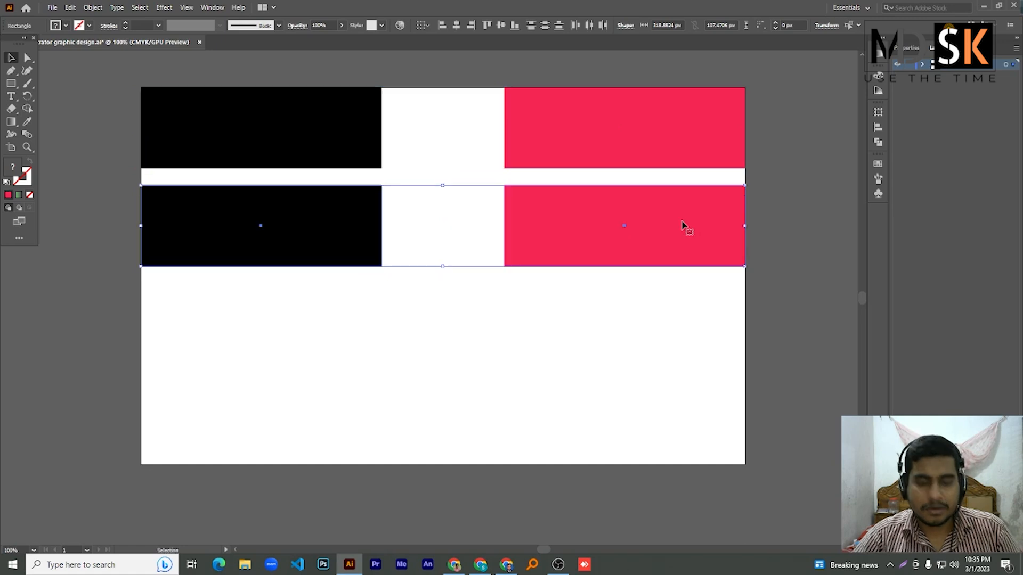
pyautogui.hotkey('ctrl', 'd')
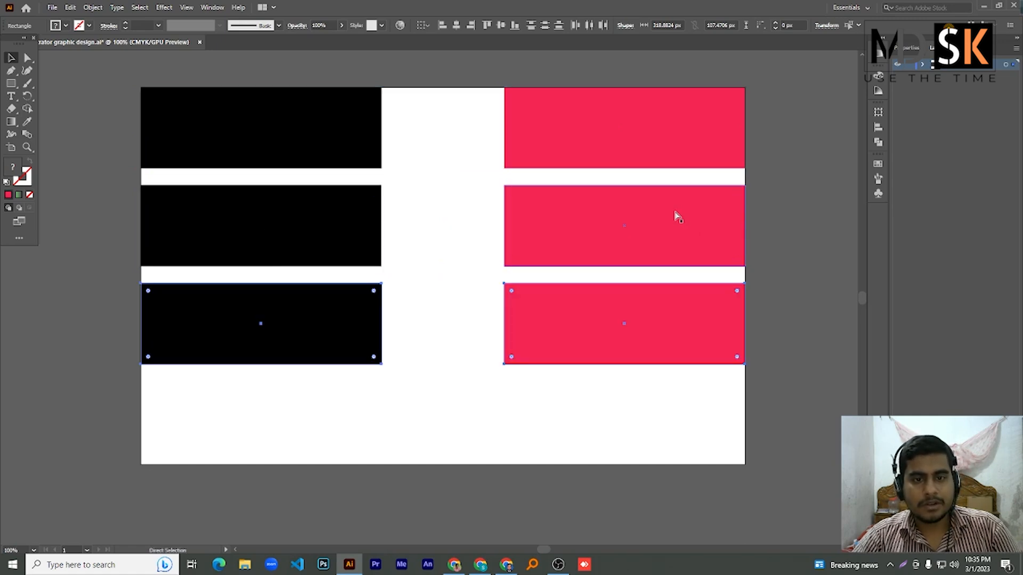
pyautogui.hotkey('ctrl', 'd')
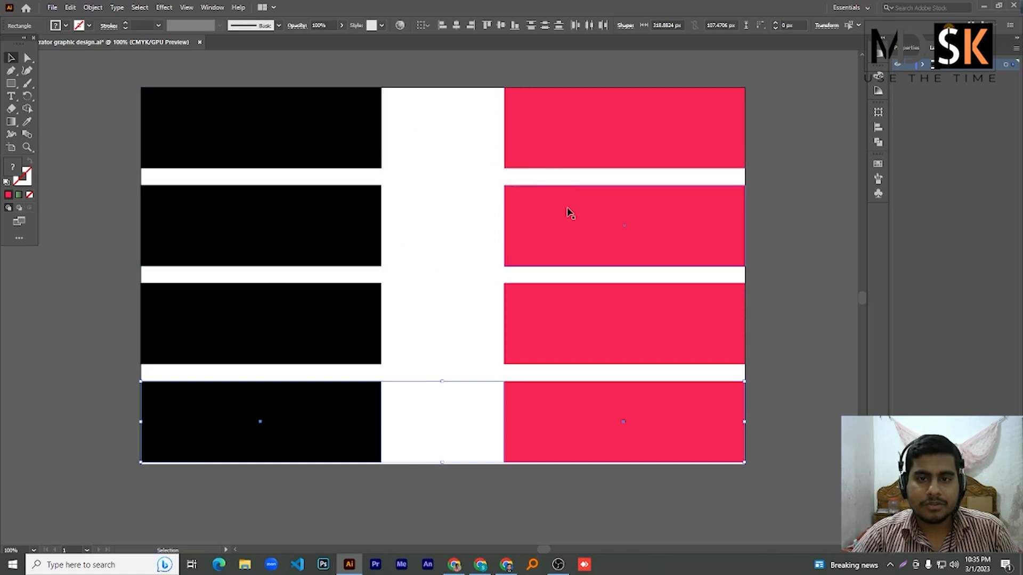
pyautogui.hotkey('ctrl', 'z')
pyautogui.hotkey('ctrl', 'z')
pyautogui.hotkey('ctrl', 'z')
pyautogui.hotkey('ctrl', 'z')
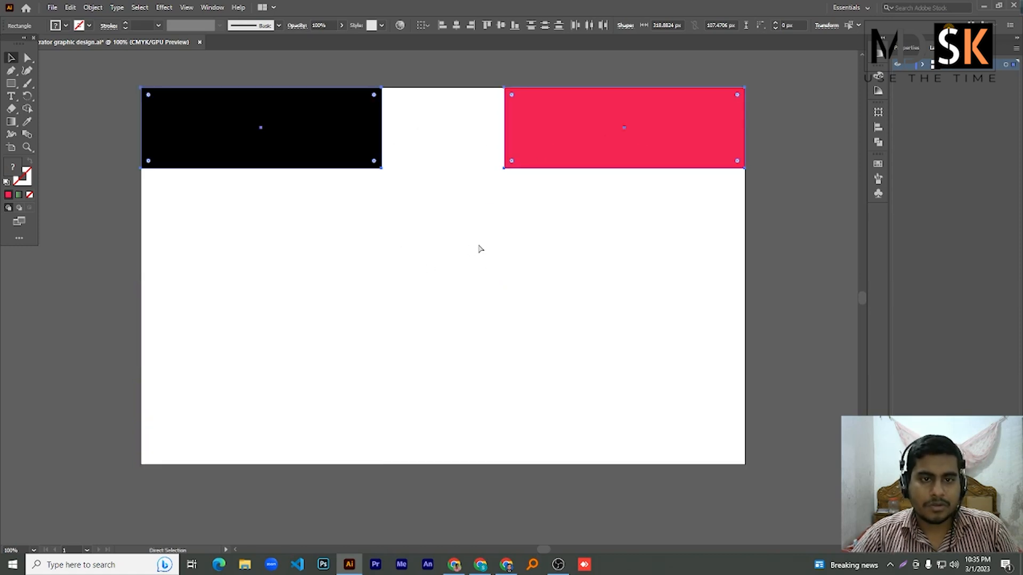
pyautogui.hotkey('ctrl', 'z')
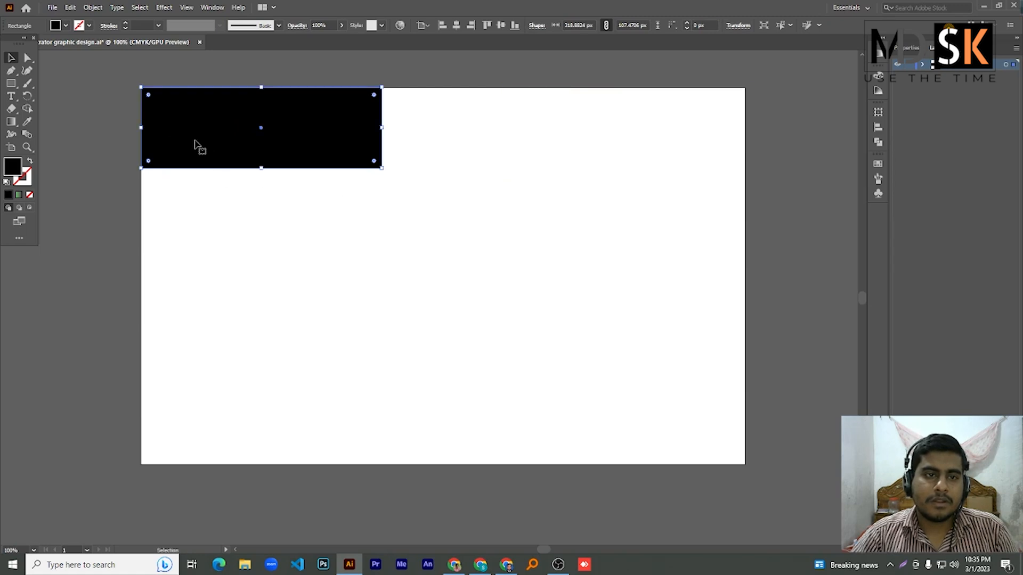
# - Narrow the black rectangle to about 72 px wide and copy it slightly to the right
pyautogui.moveTo(382, 129); pyautogui.dragTo(195, 129)
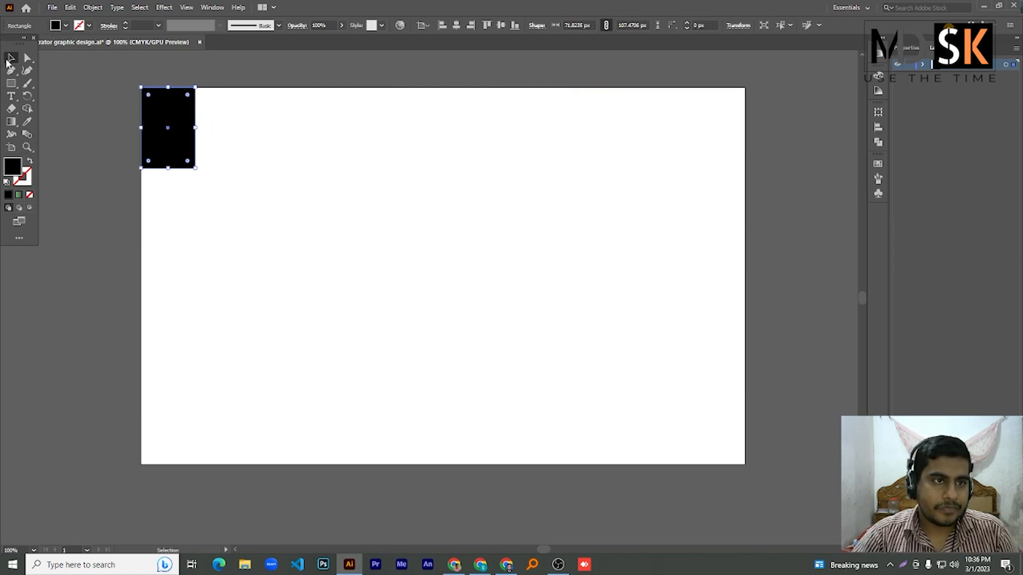
pyautogui.click(8, 61)
pyautogui.moveTo(162, 131); pyautogui.dragTo(292, 136)
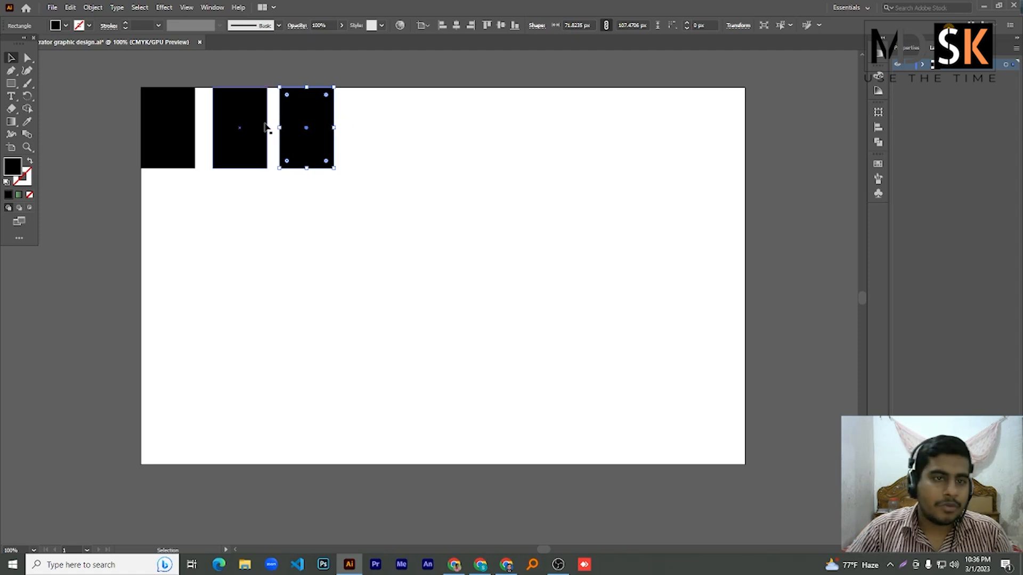
# - Undo the extra copy, then repeat the transform to add evenly spaced rectangles
pyautogui.press('a')
pyautogui.hotkey('ctrl', 'z')
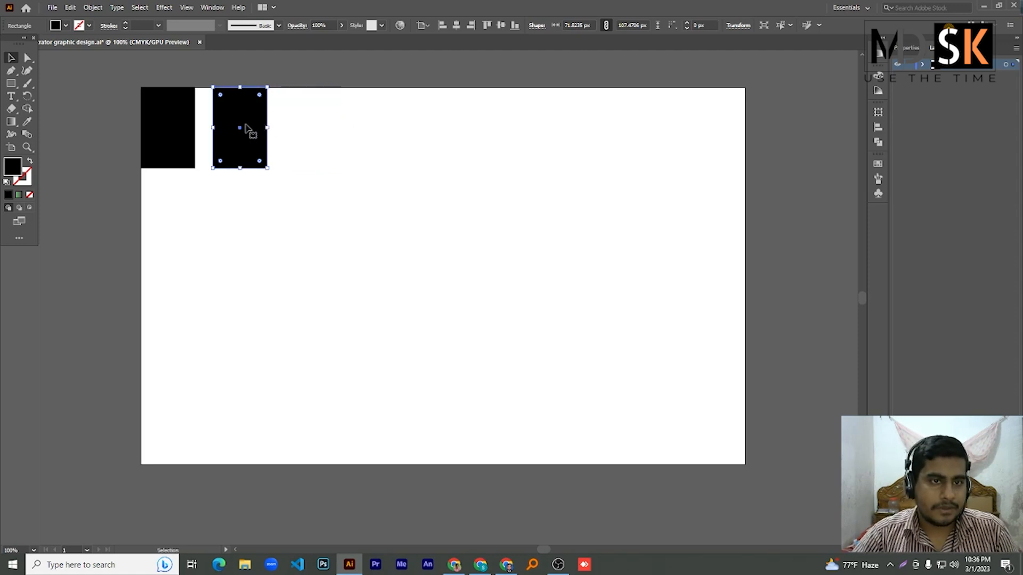
pyautogui.press('a')
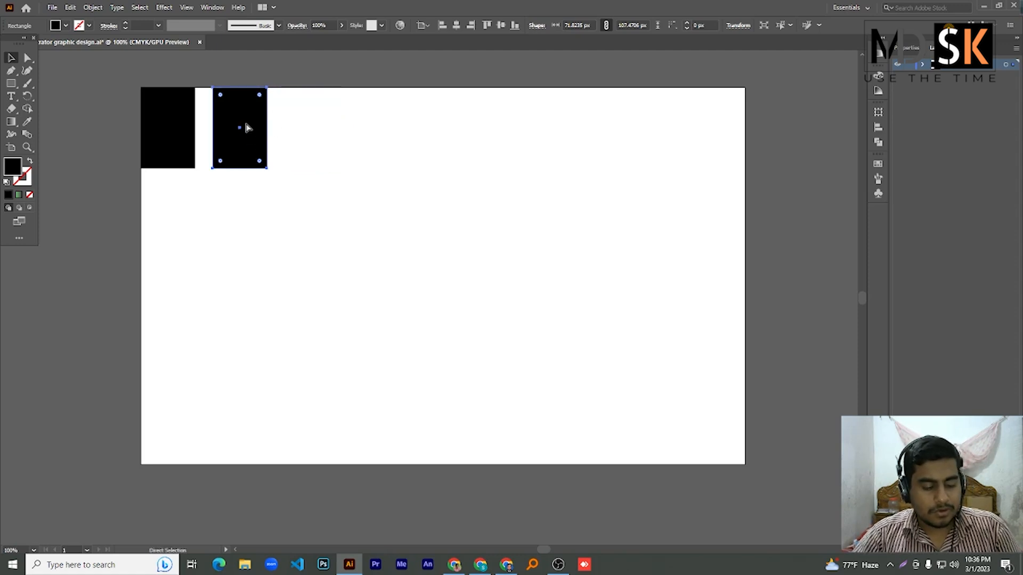
pyautogui.hotkey('ctrl', 'd')
pyautogui.hotkey('ctrl', 'd')
pyautogui.hotkey('ctrl', 'd')
pyautogui.hotkey('ctrl', 'd')
pyautogui.hotkey('ctrl', 'd')
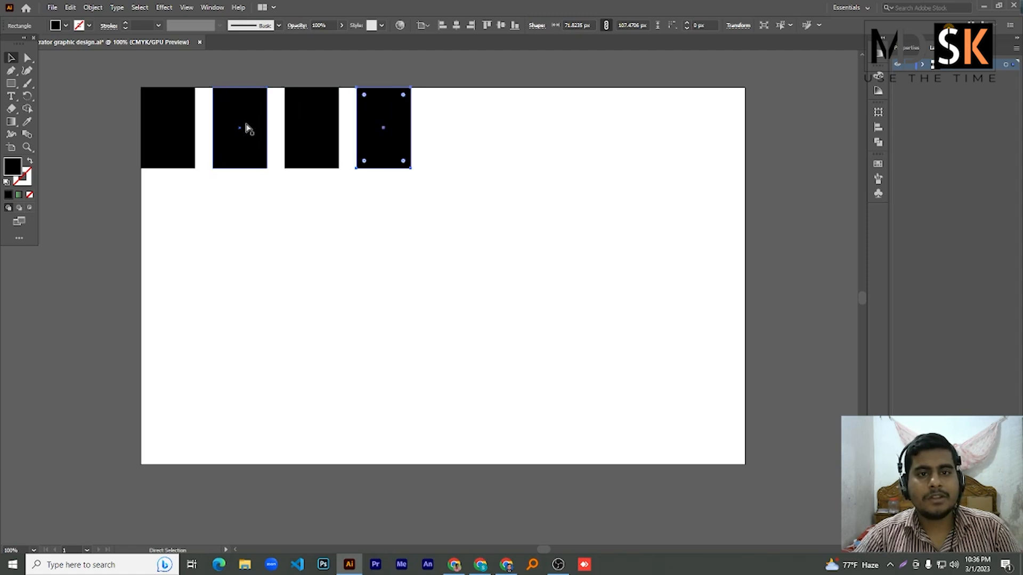
pyautogui.hotkey('ctrl', 'd')
pyautogui.hotkey('ctrl', 'd')
pyautogui.press('v')
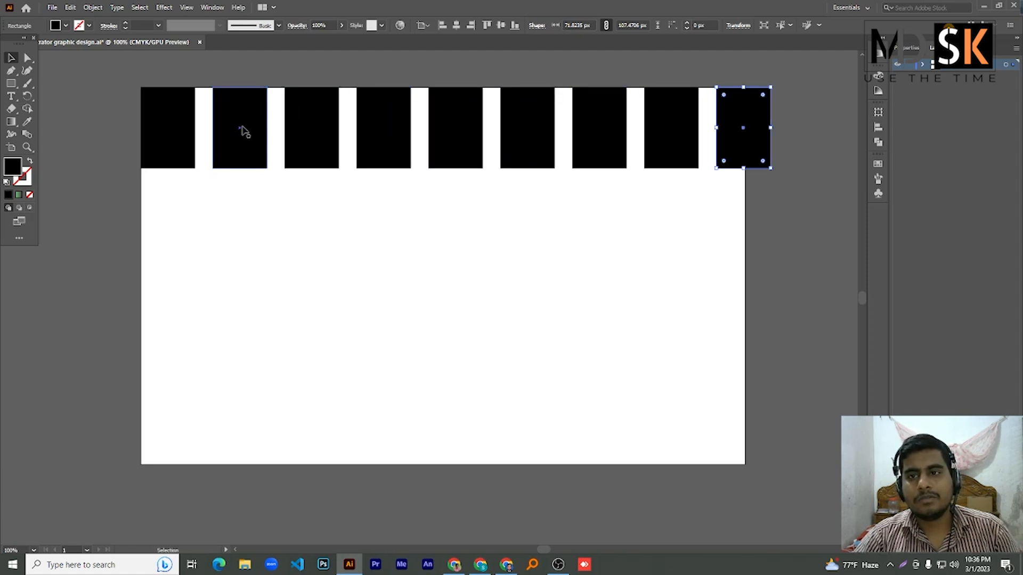
# - Copy the row of nine narrow rectangles downward and repeat it to fill the artboard
pyautogui.moveTo(96, 84); pyautogui.dragTo(756, 138)
pyautogui.moveTo(762, 150); pyautogui.dragTo(735, 246)
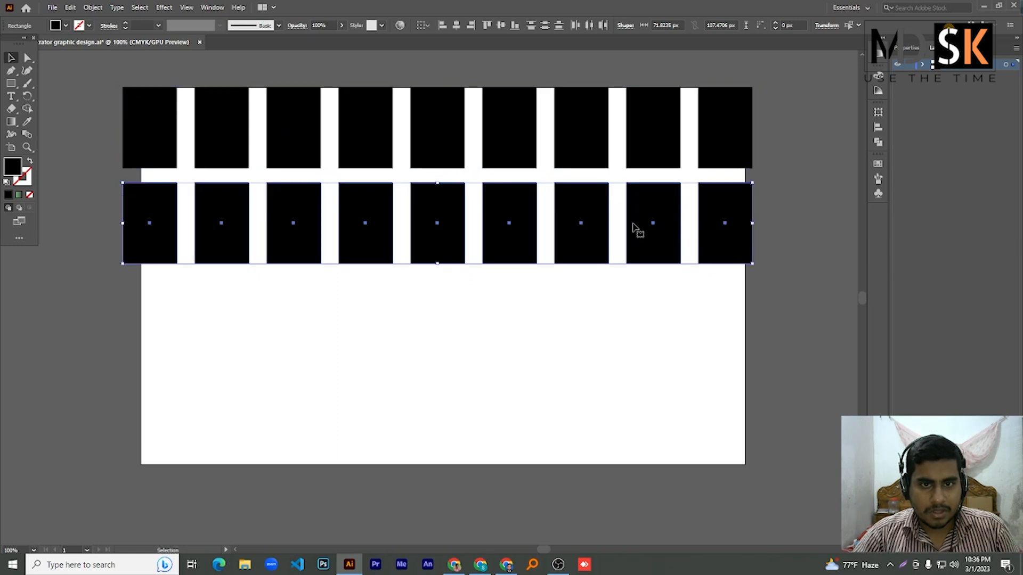
pyautogui.hotkey('ctrl', 'd')
pyautogui.hotkey('ctrl', 'd')
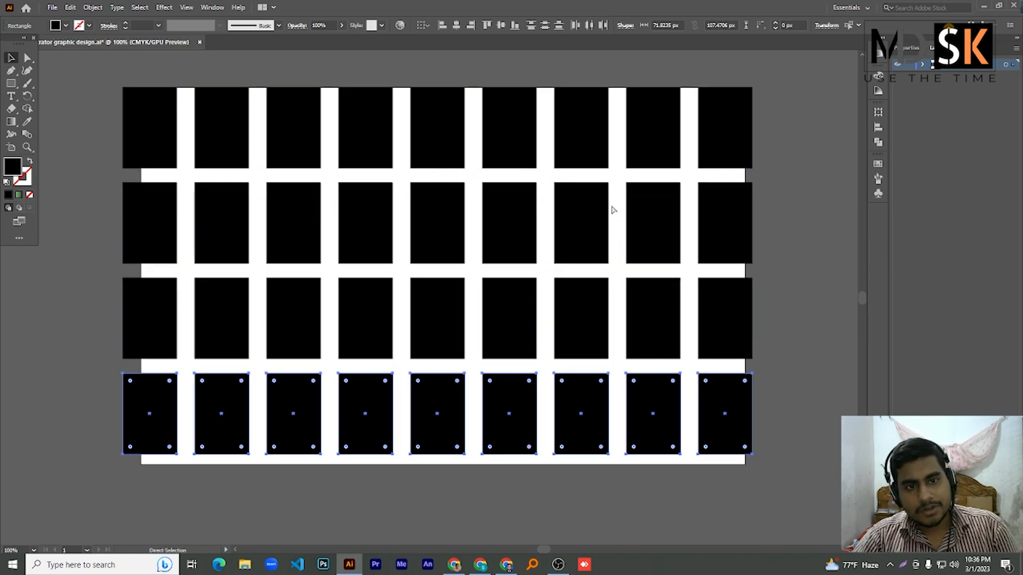
pyautogui.hotkey('ctrl', 'd')
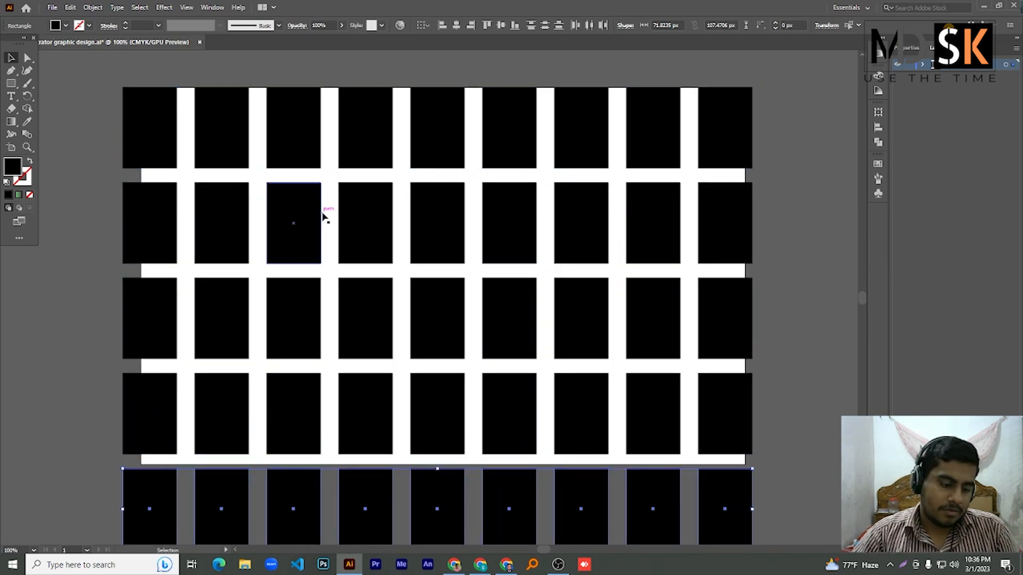
# - Select every rectangle in the grid and delete them all
pyautogui.hotkey('ctrl', 'a')
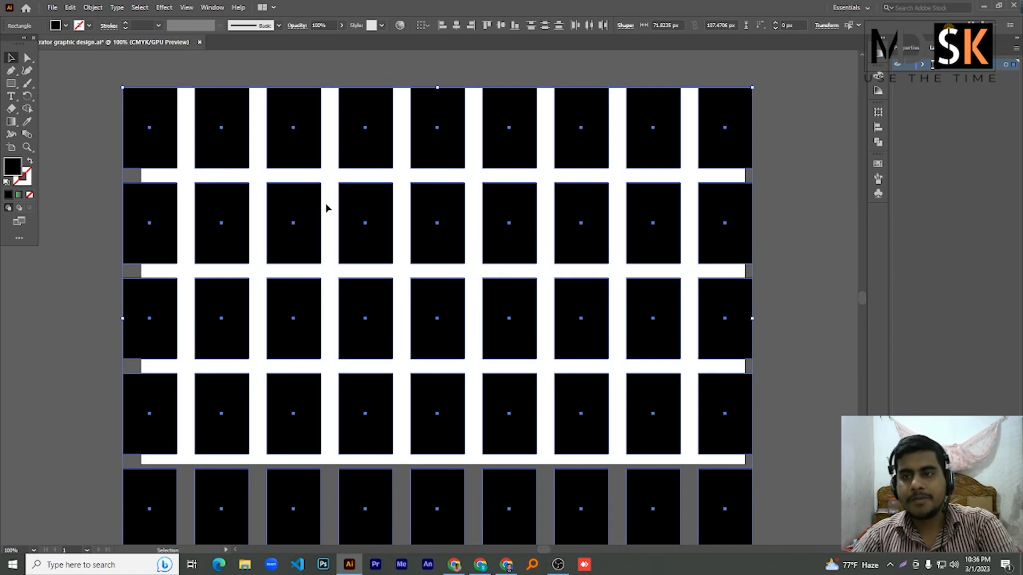
pyautogui.press('Delete')
pyautogui.rightClick(11, 83)
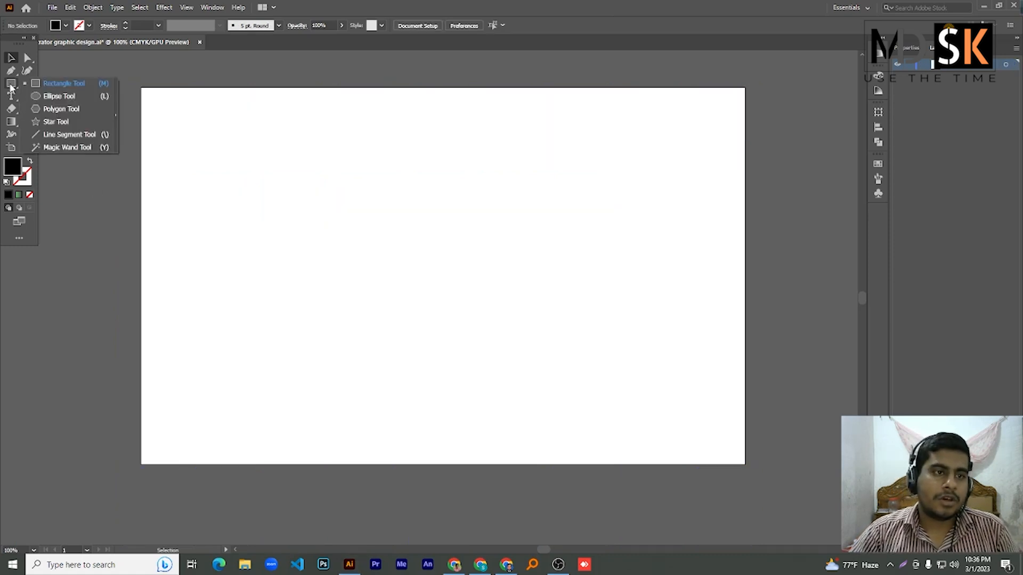
# - Draw a rectangle covering the whole artboard and fill it with a gradient
pyautogui.click(58, 83)
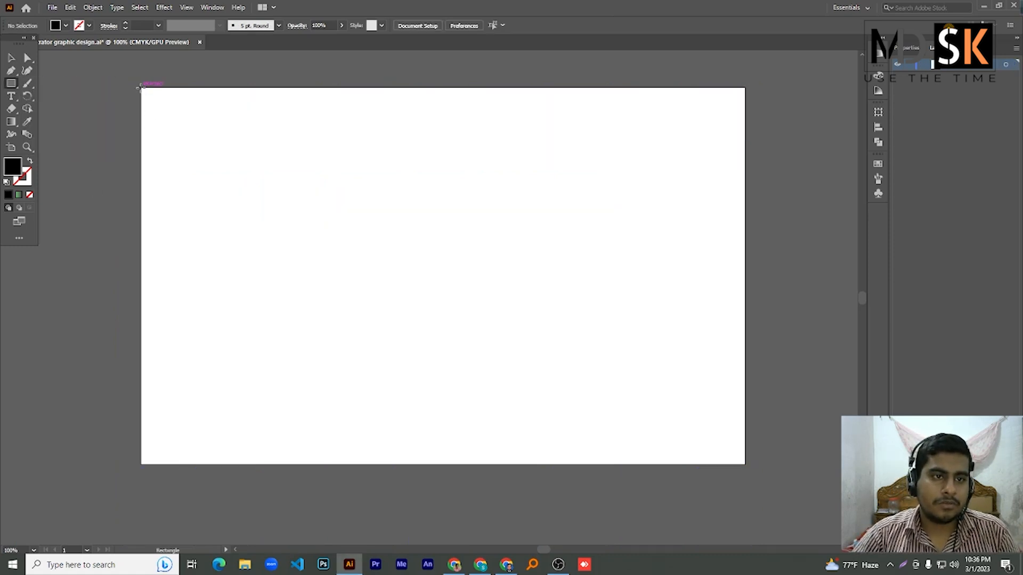
pyautogui.moveTo(140, 86); pyautogui.dragTo(745, 464)
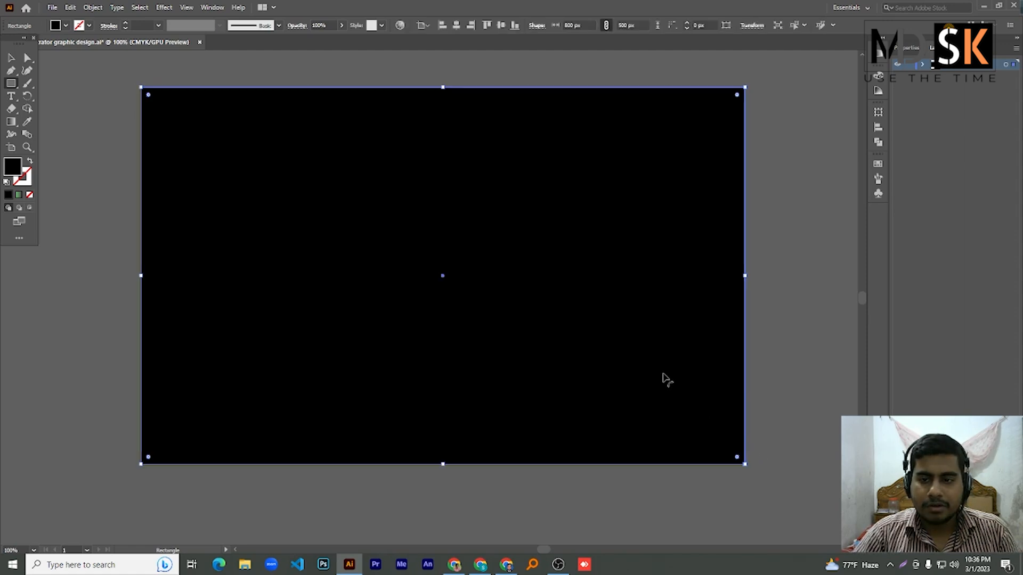
pyautogui.click(879, 56)
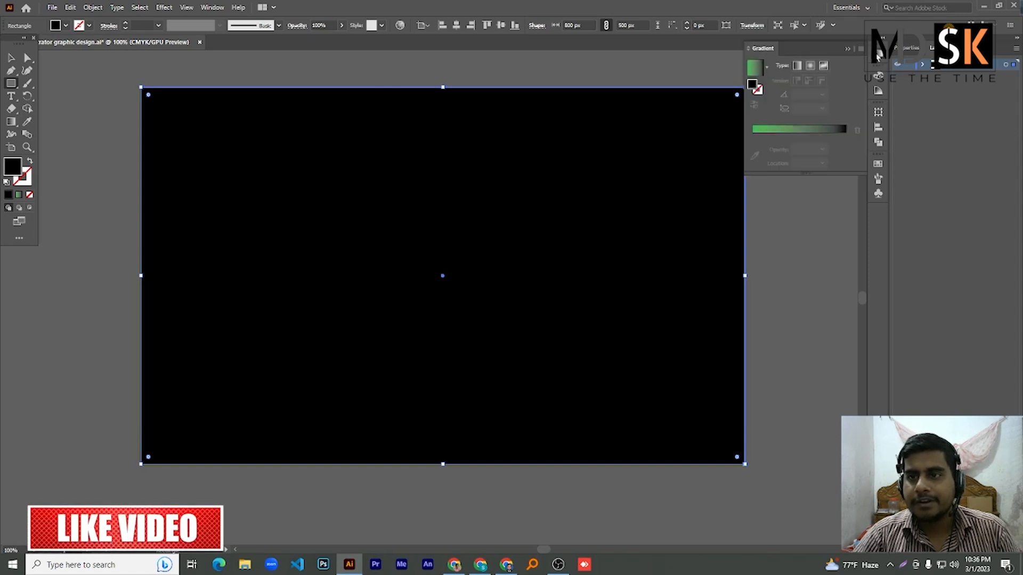
pyautogui.click(754, 69)
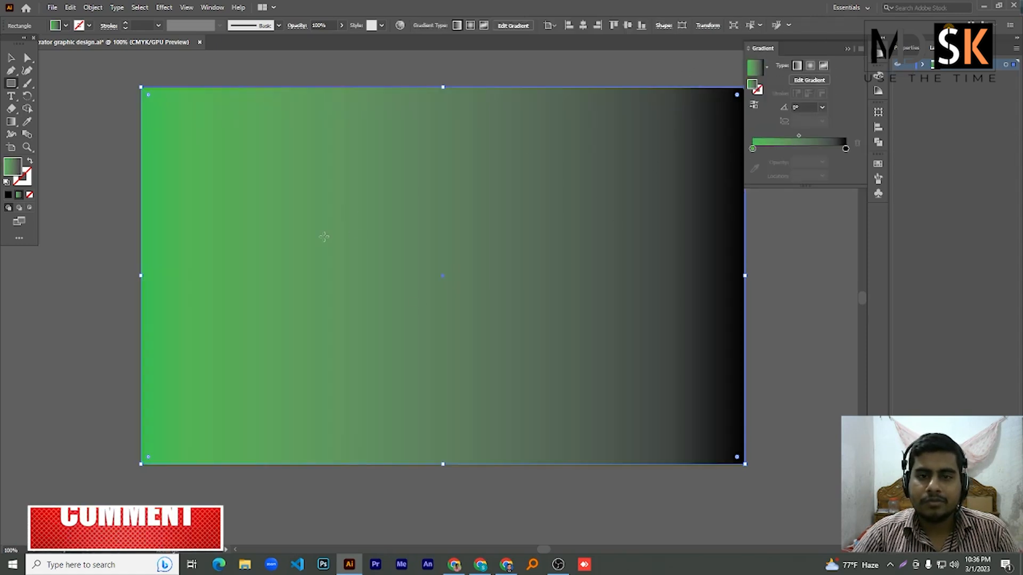
# - Recolour the gradient stops to yellow-green and mustard yellow
pyautogui.doubleClick(845, 149)
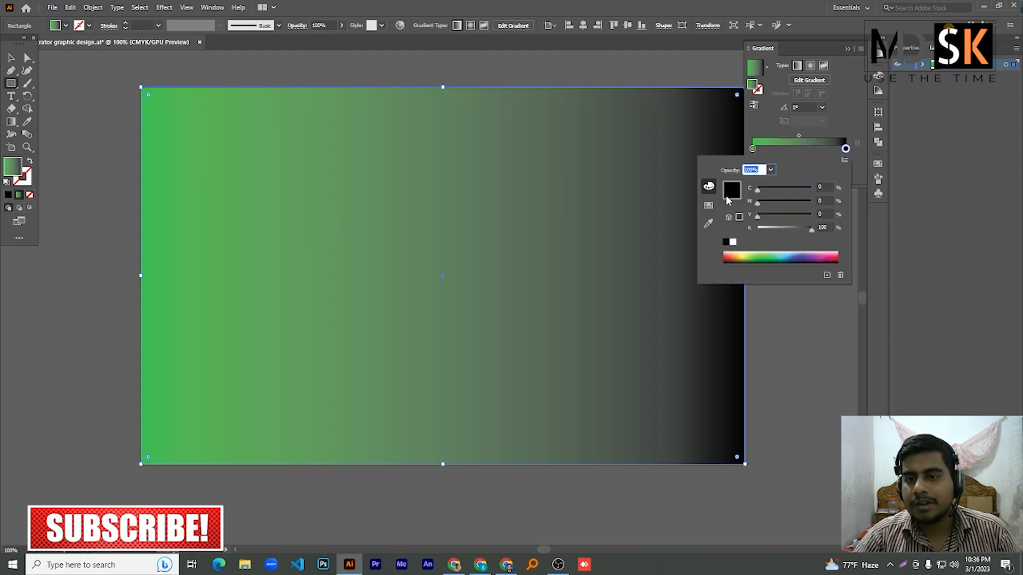
pyautogui.click(747, 257)
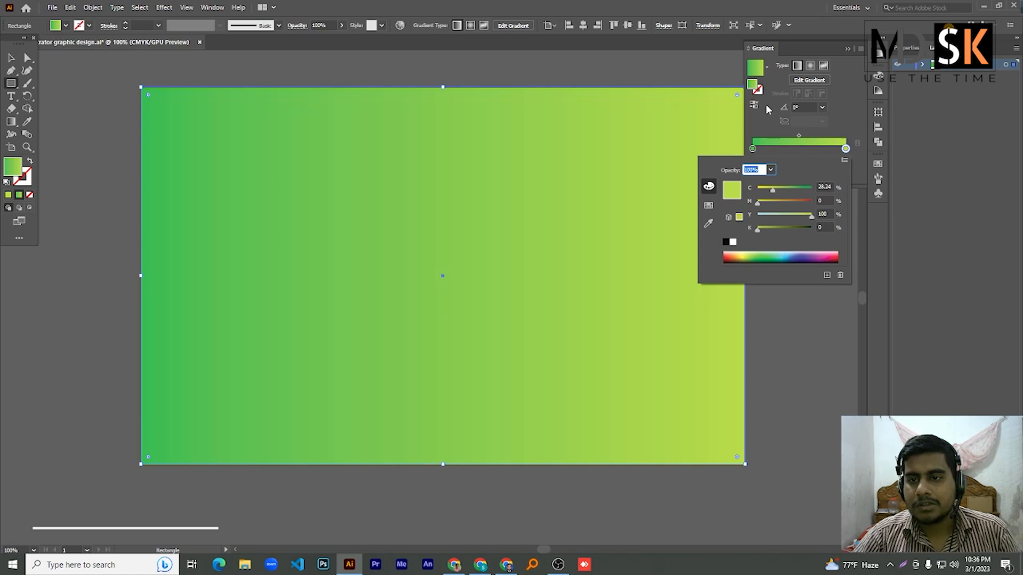
pyautogui.doubleClick(752, 149)
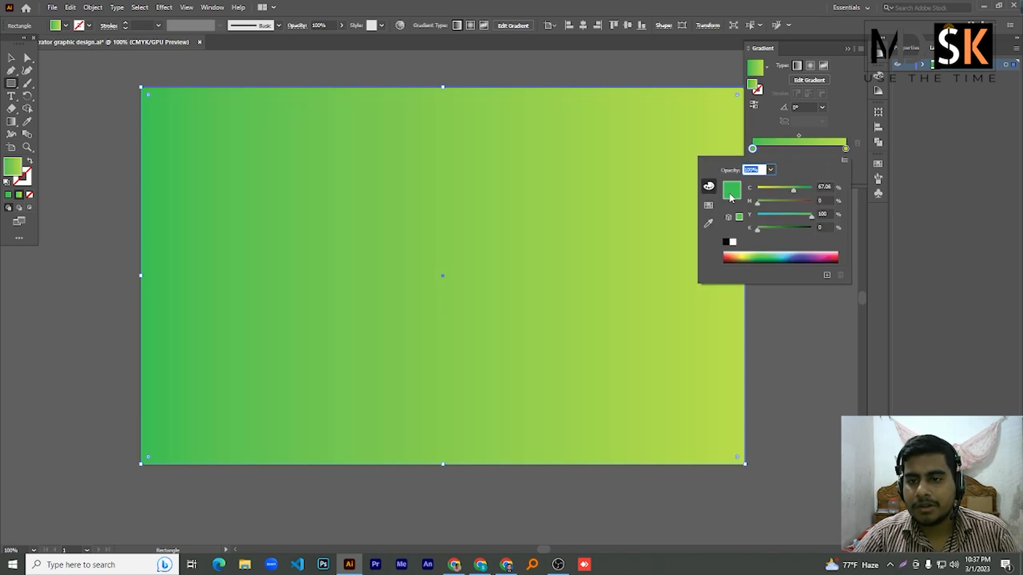
pyautogui.moveTo(798, 188); pyautogui.dragTo(778, 207)
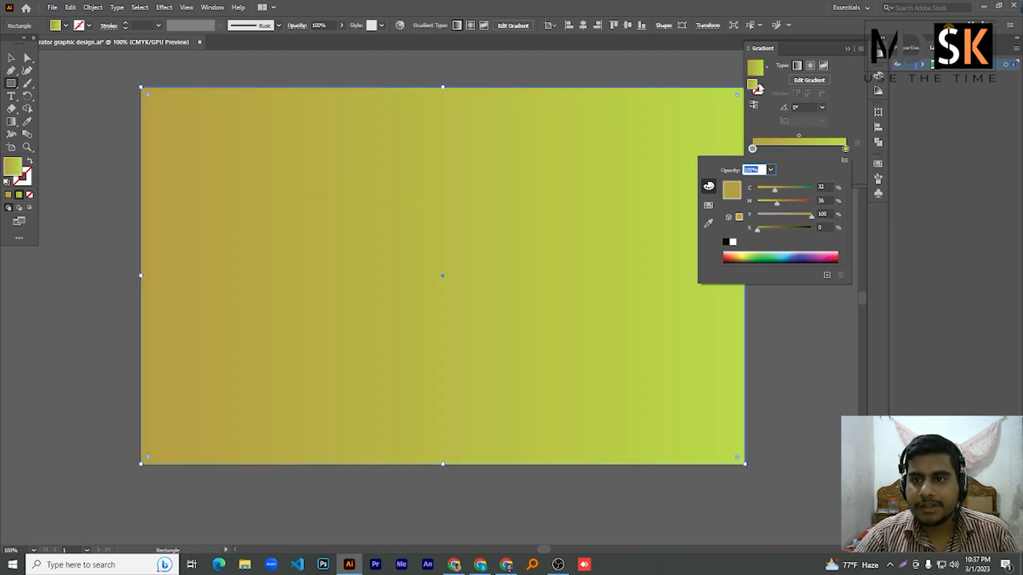
pyautogui.click(791, 52)
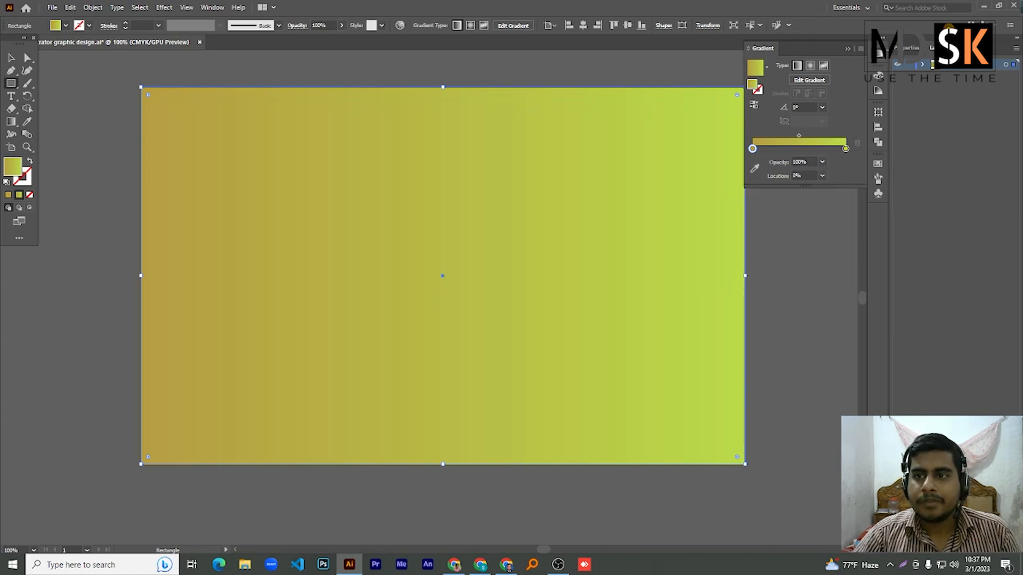
# - Redraw the gradient across the rectangle with the Gradient Tool, ending left to right
pyautogui.click(878, 58)
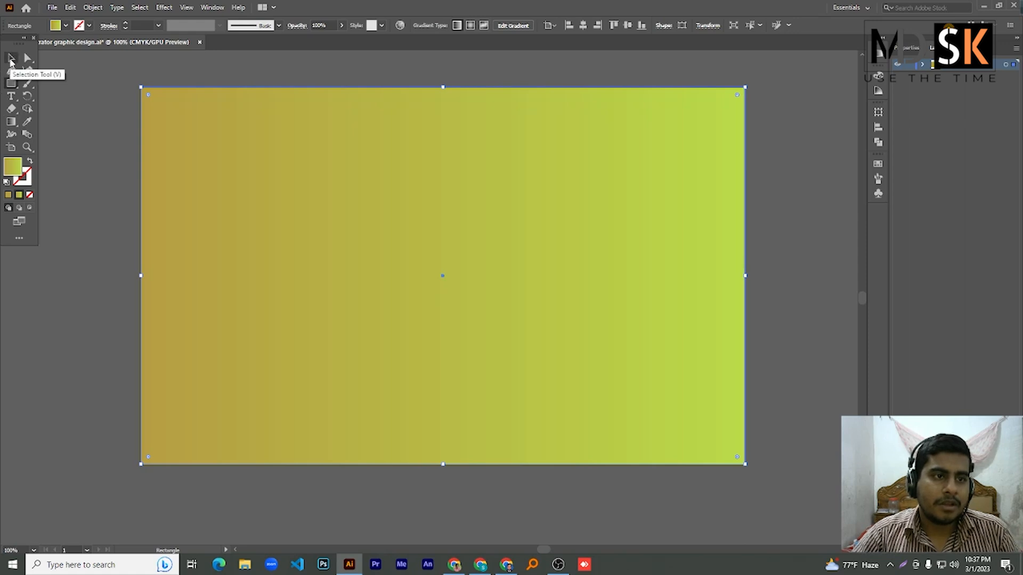
pyautogui.click(11, 60)
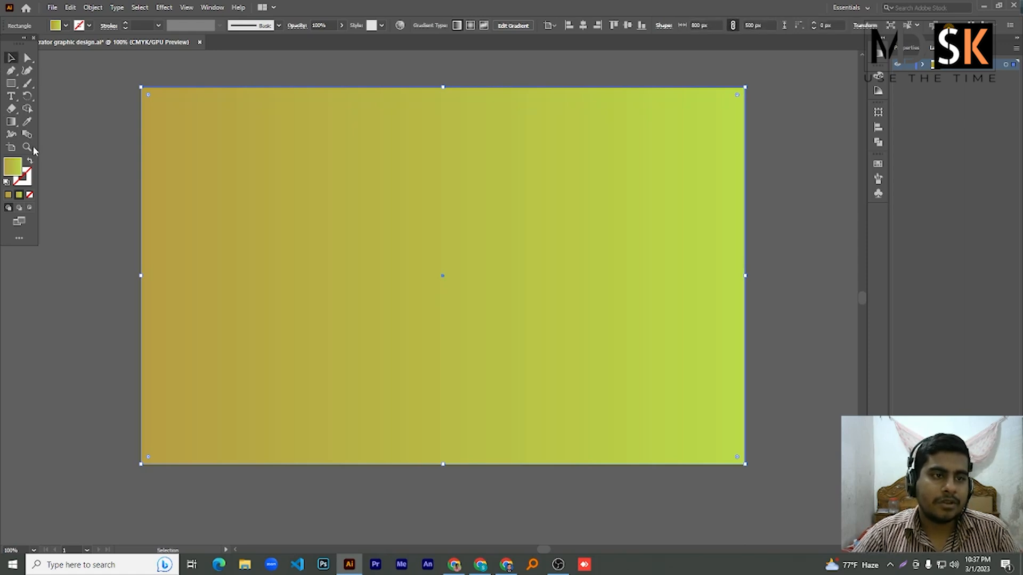
pyautogui.rightClick(10, 122)
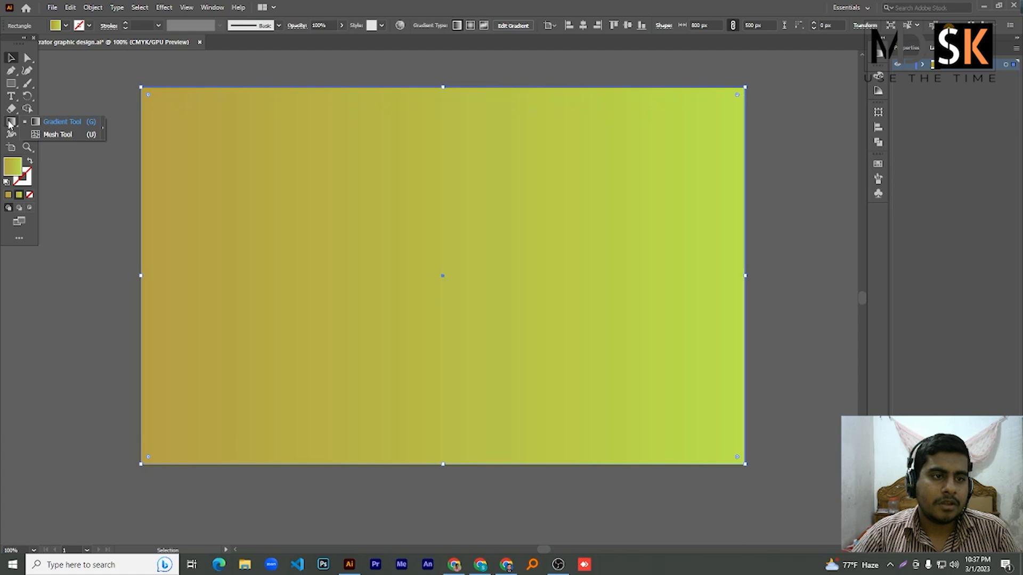
pyautogui.click(63, 123)
pyautogui.moveTo(115, 168); pyautogui.dragTo(813, 174)
pyautogui.moveTo(343, 63); pyautogui.dragTo(348, 501)
pyautogui.moveTo(111, 204); pyautogui.dragTo(831, 220)
# - Set the left stop to dark maroon, run the gradient top to bottom, and make it radial
pyautogui.click(877, 57)
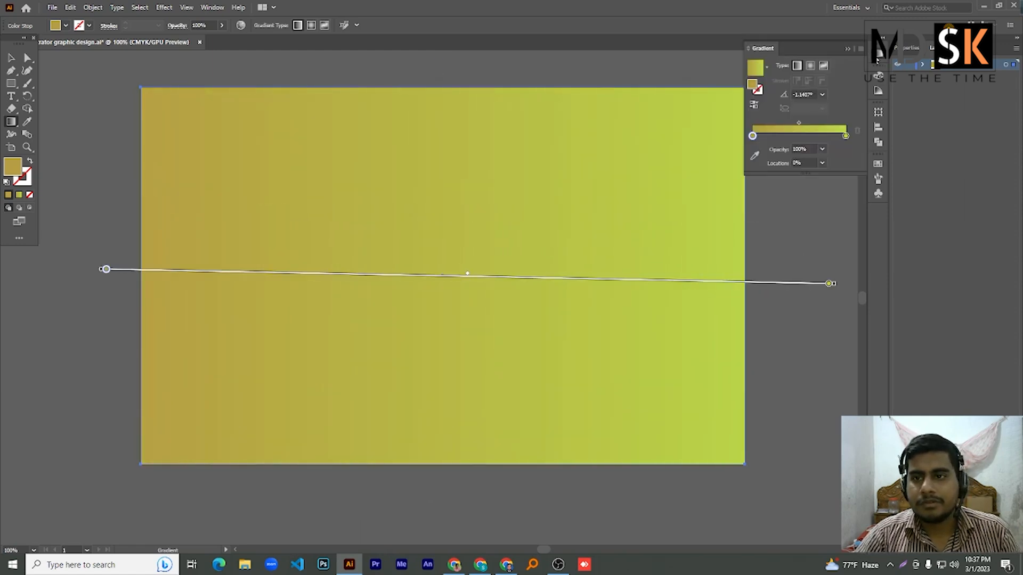
pyautogui.doubleClick(752, 136)
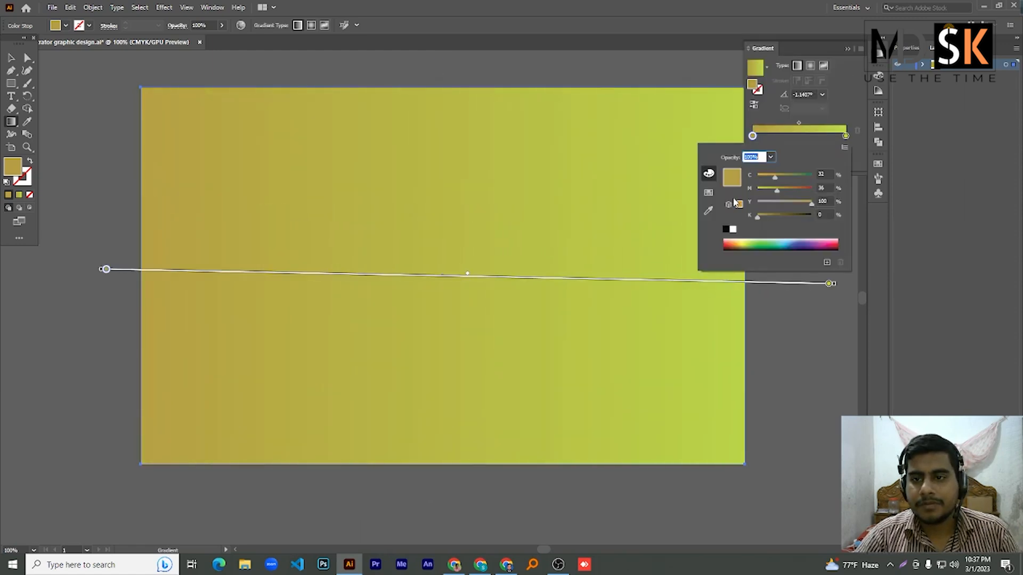
pyautogui.click(730, 242)
pyautogui.click(877, 57)
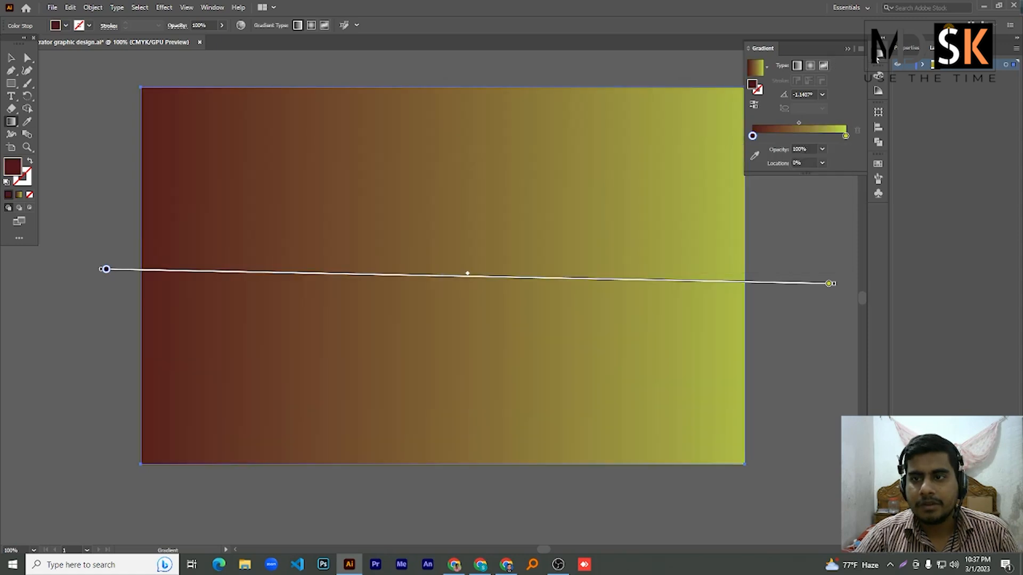
pyautogui.moveTo(496, 74); pyautogui.dragTo(424, 500)
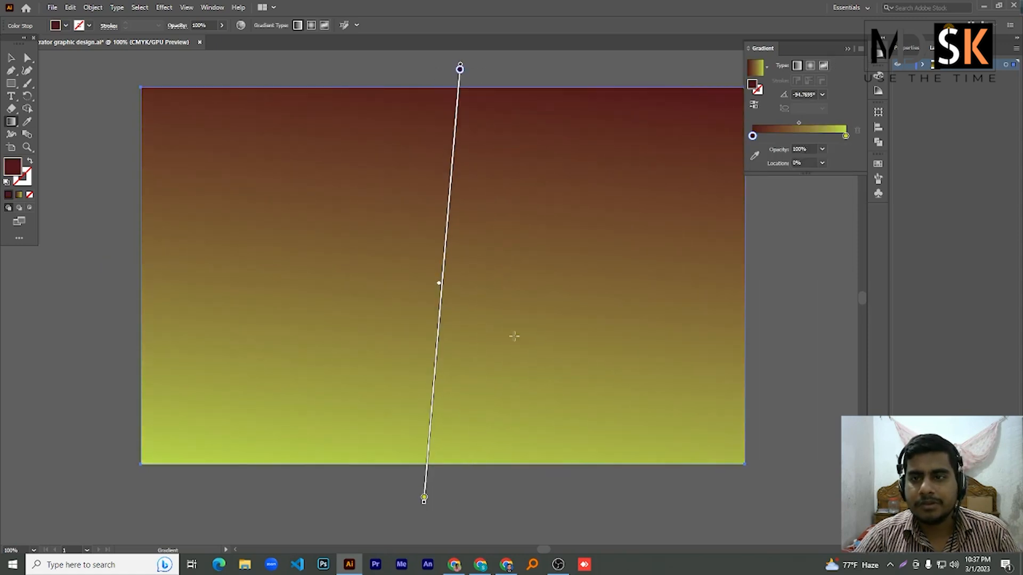
pyautogui.click(810, 66)
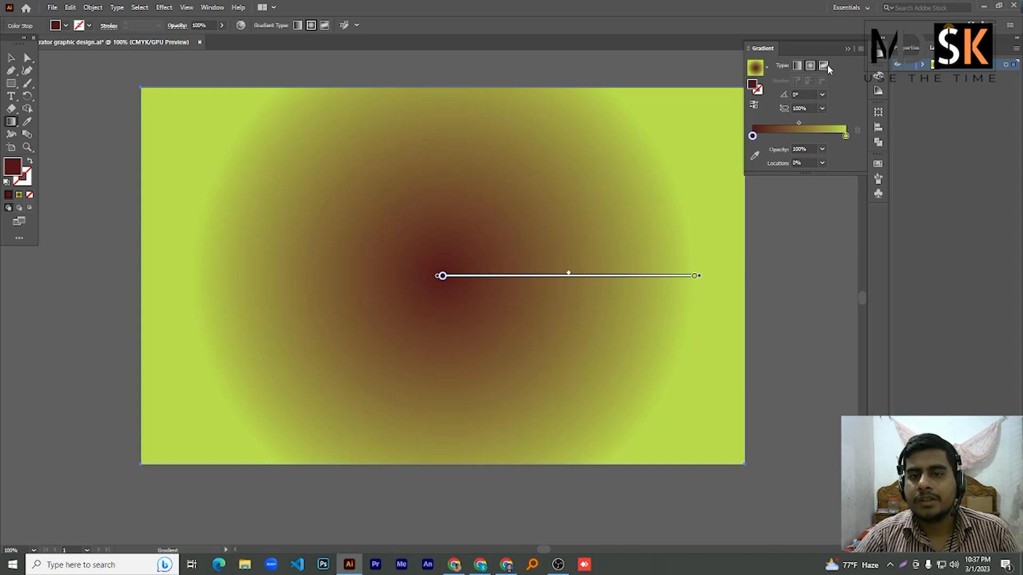
# - Try freeform, linear and preset gradients, settling on the Super Soft Black Vignette preset
pyautogui.click(825, 66)
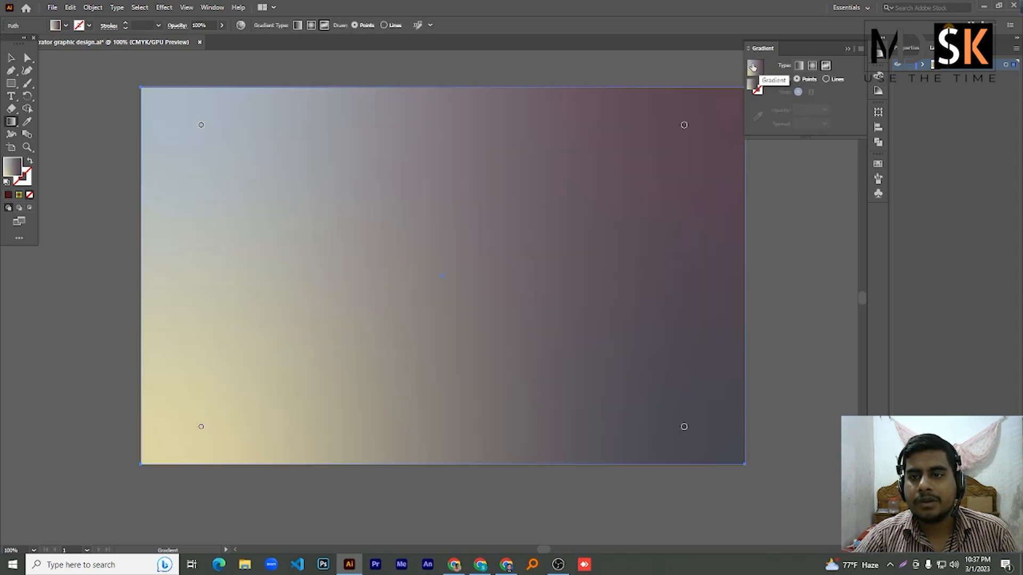
pyautogui.click(798, 66)
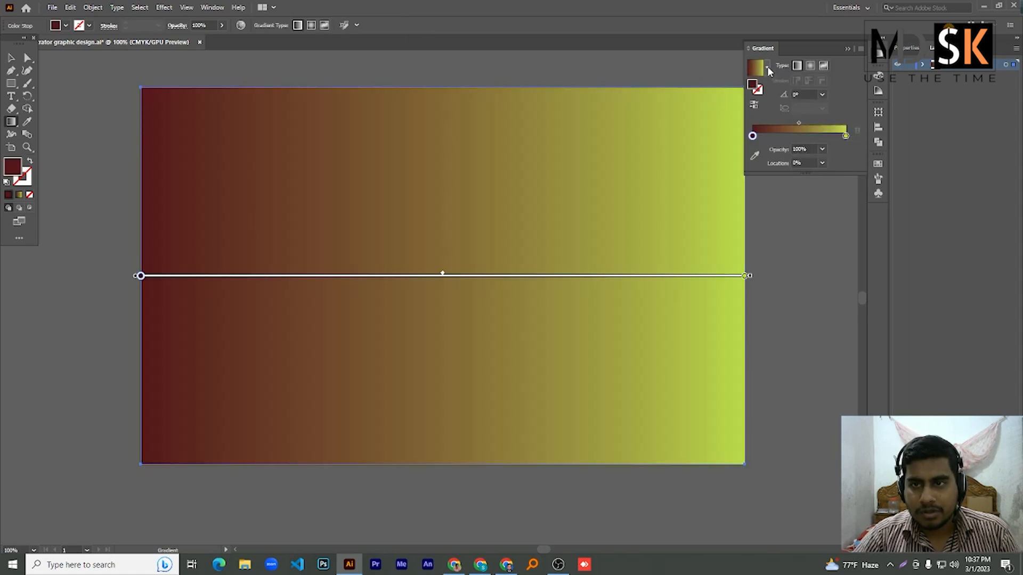
pyautogui.click(767, 69)
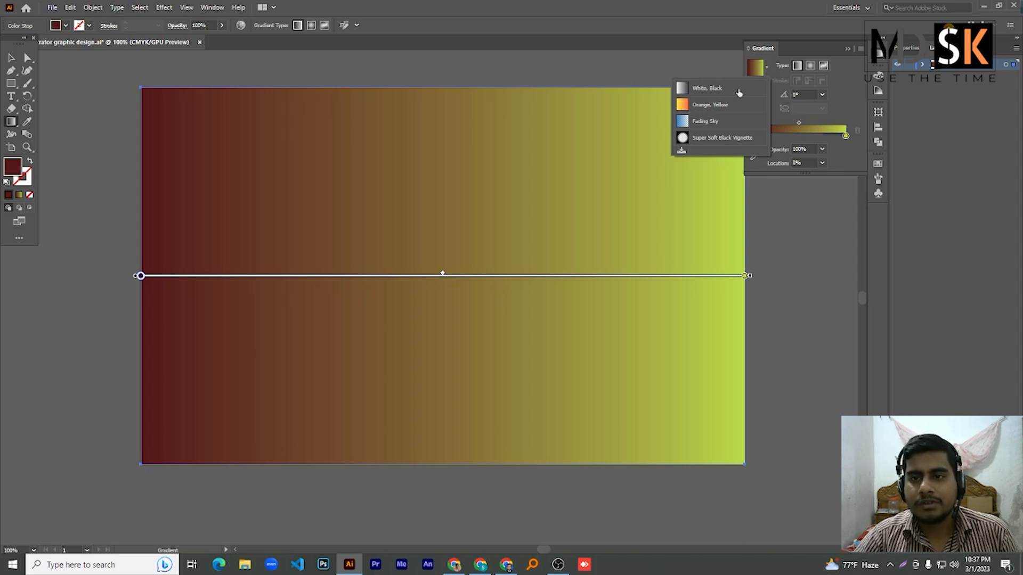
pyautogui.click(698, 125)
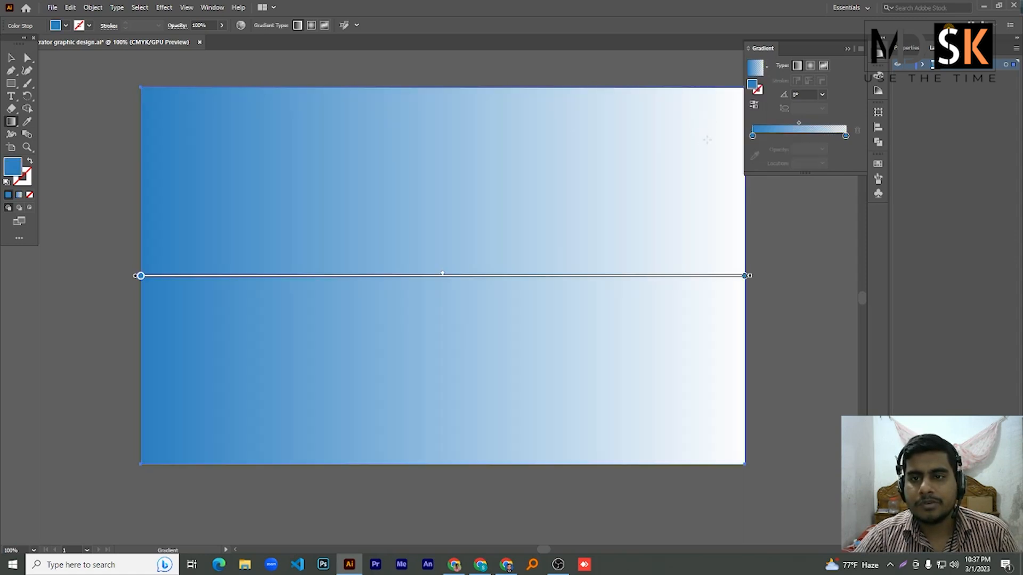
pyautogui.click(768, 68)
pyautogui.click(715, 141)
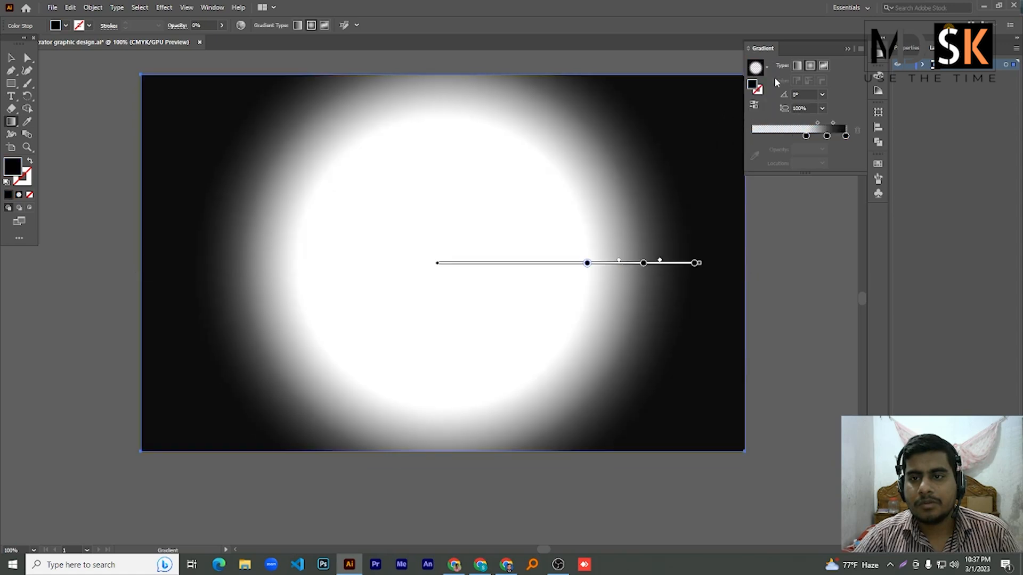
pyautogui.click(766, 69)
pyautogui.click(704, 140)
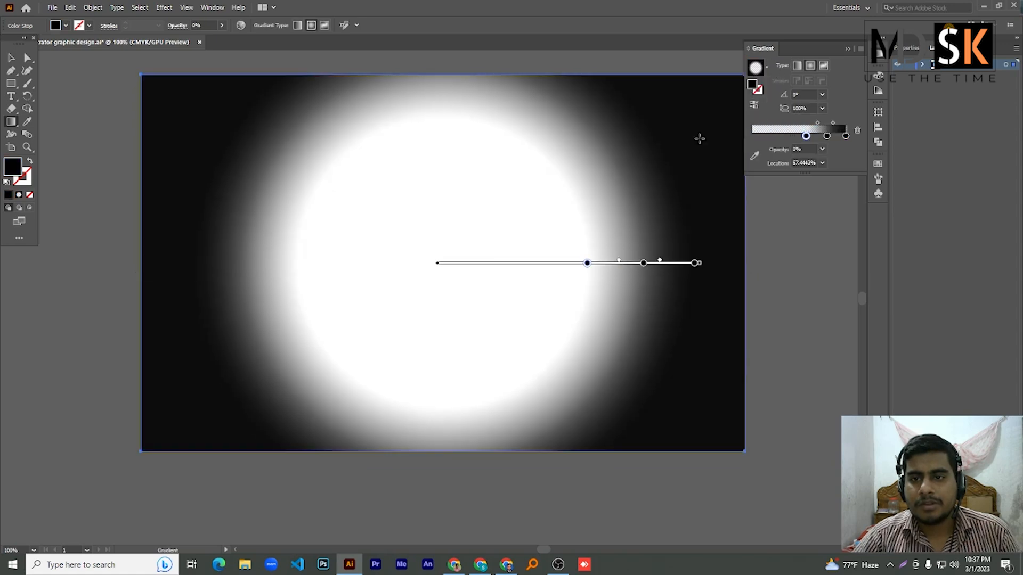
# - Make the inner gradient stop pale yellow and the middle stop light orange
pyautogui.click(806, 136)
pyautogui.doubleClick(806, 136)
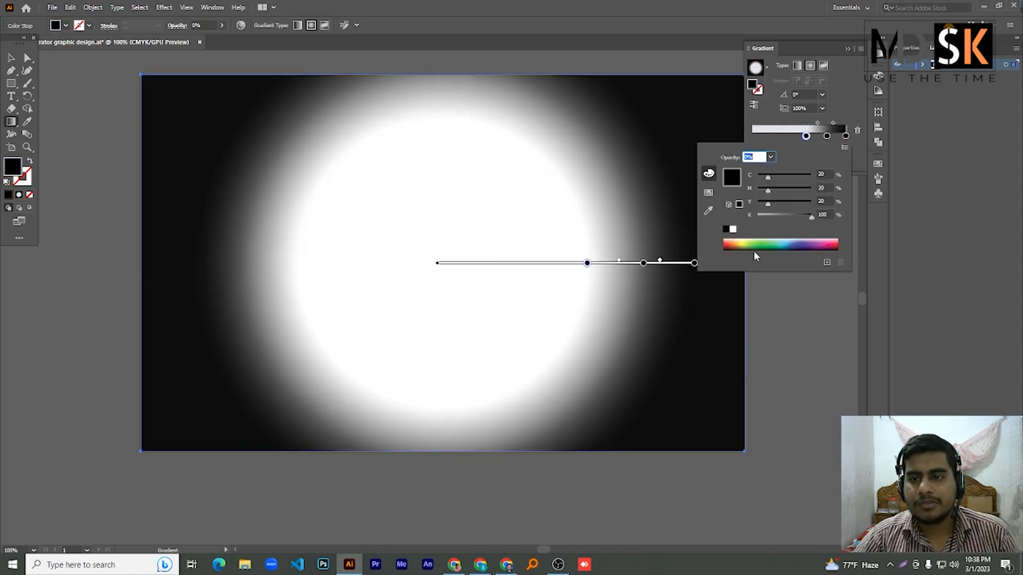
pyautogui.click(745, 240)
pyautogui.click(826, 135)
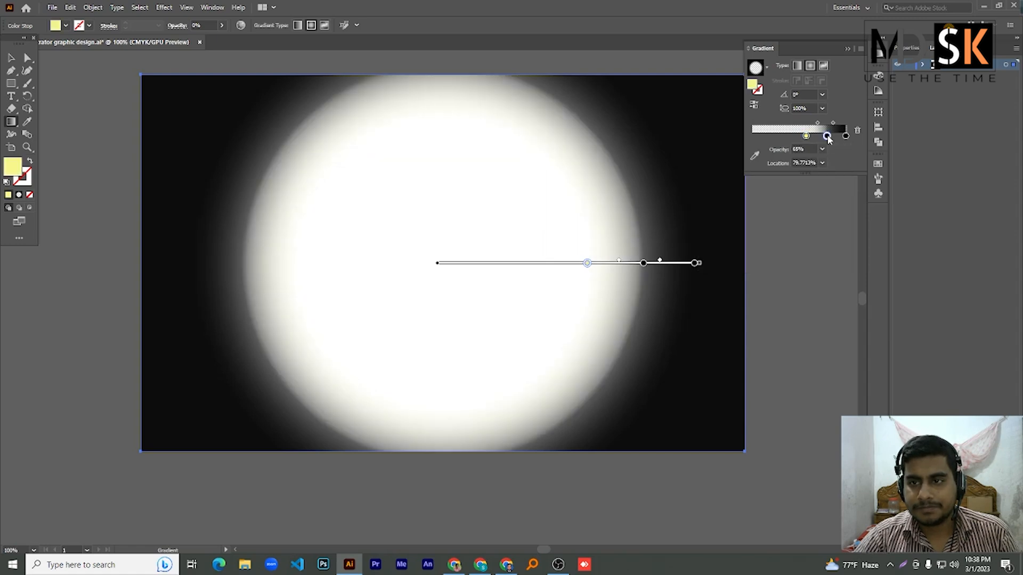
pyautogui.doubleClick(826, 136)
pyautogui.click(737, 241)
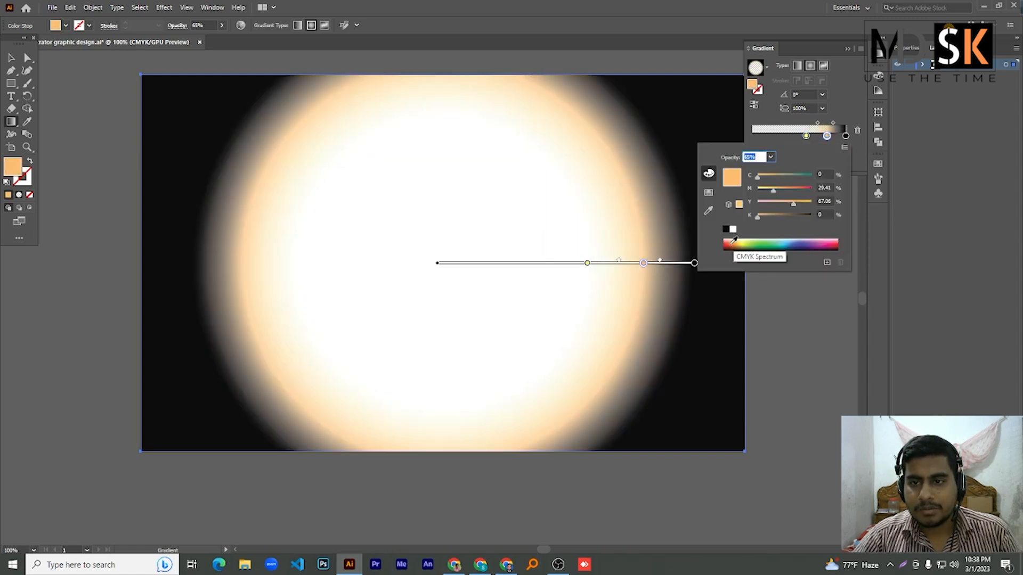
# - Change the outer end stop to deep burgundy and collapse the gradient settings
pyautogui.click(845, 136)
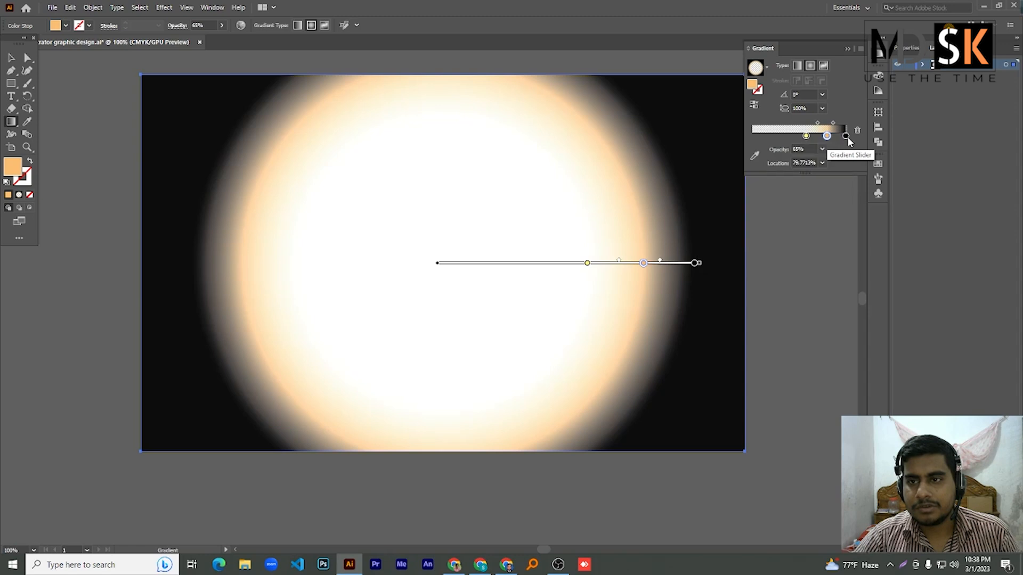
pyautogui.doubleClick(845, 136)
pyautogui.click(729, 243)
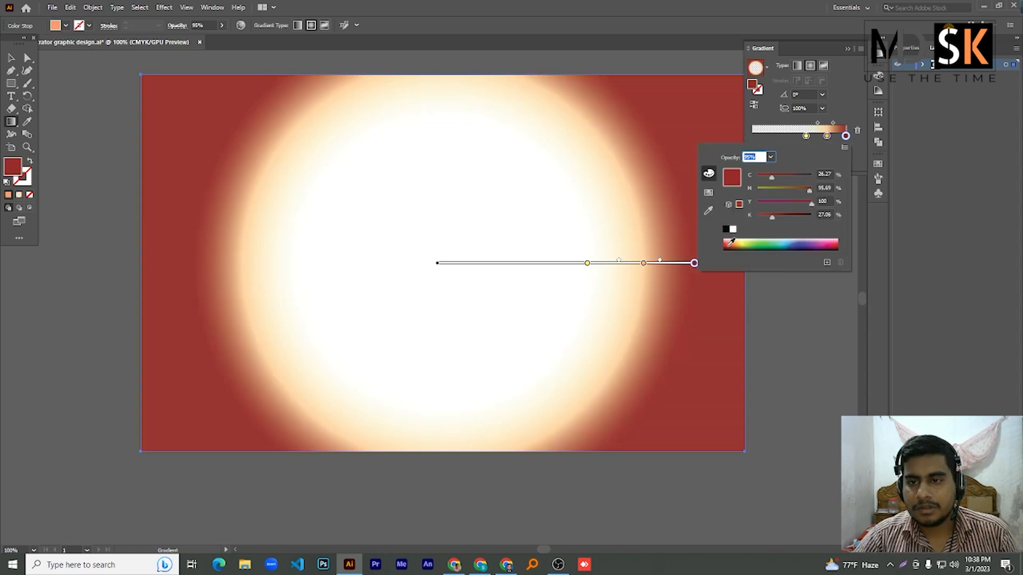
pyautogui.click(830, 244)
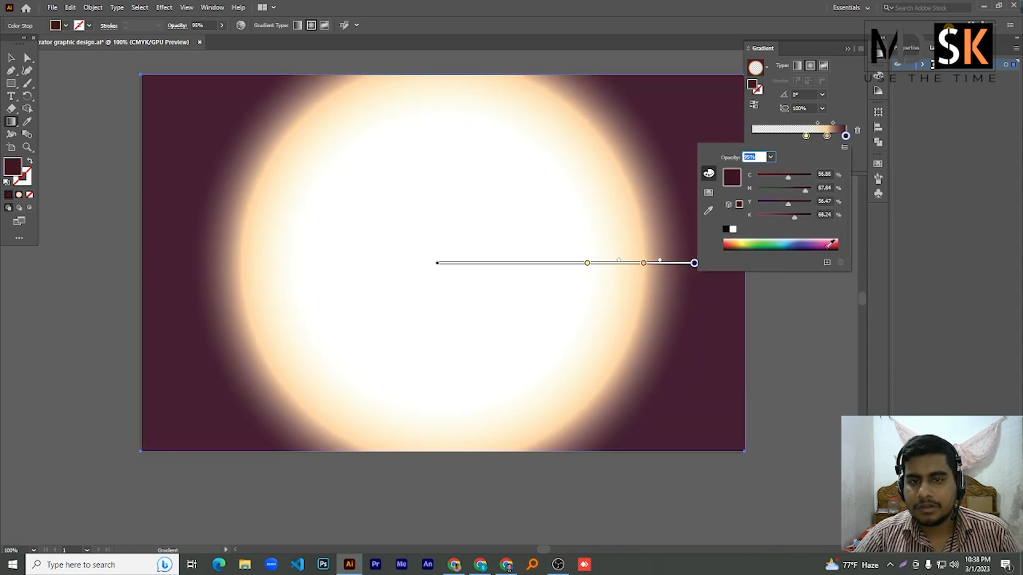
pyautogui.click(859, 143)
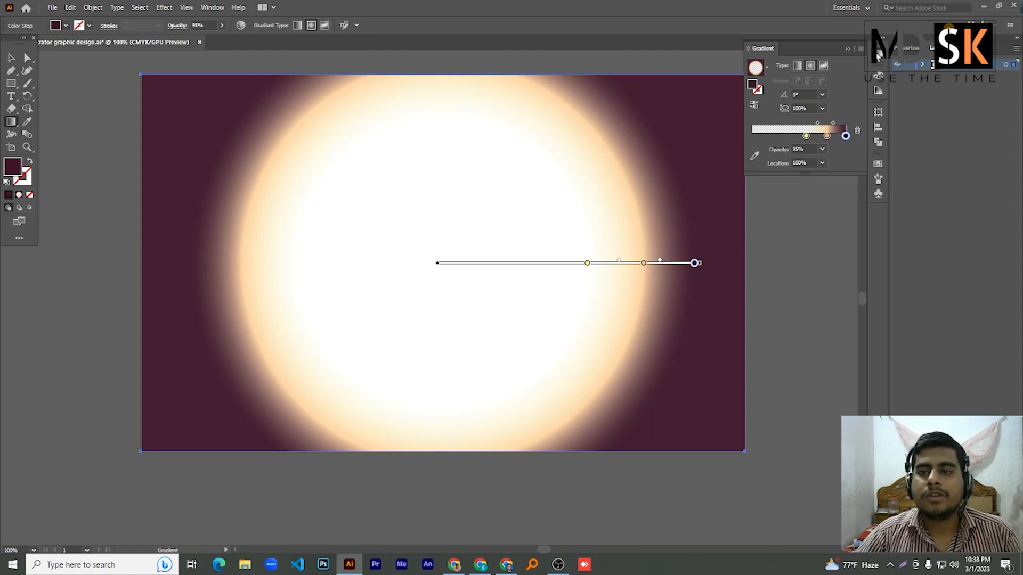
pyautogui.click(877, 53)
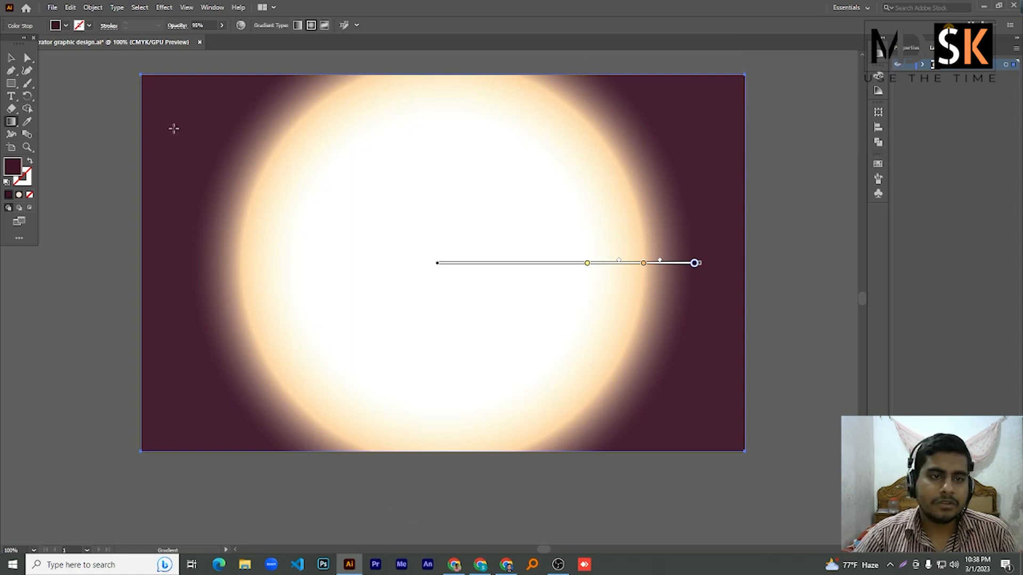
# - Redraw the radial gradient so the glow sits at the top centre, undoing an upper-left attempt
pyautogui.moveTo(87, 150); pyautogui.dragTo(601, 280)
pyautogui.moveTo(794, 97); pyautogui.dragTo(427, 312)
pyautogui.moveTo(84, 393); pyautogui.dragTo(370, 217)
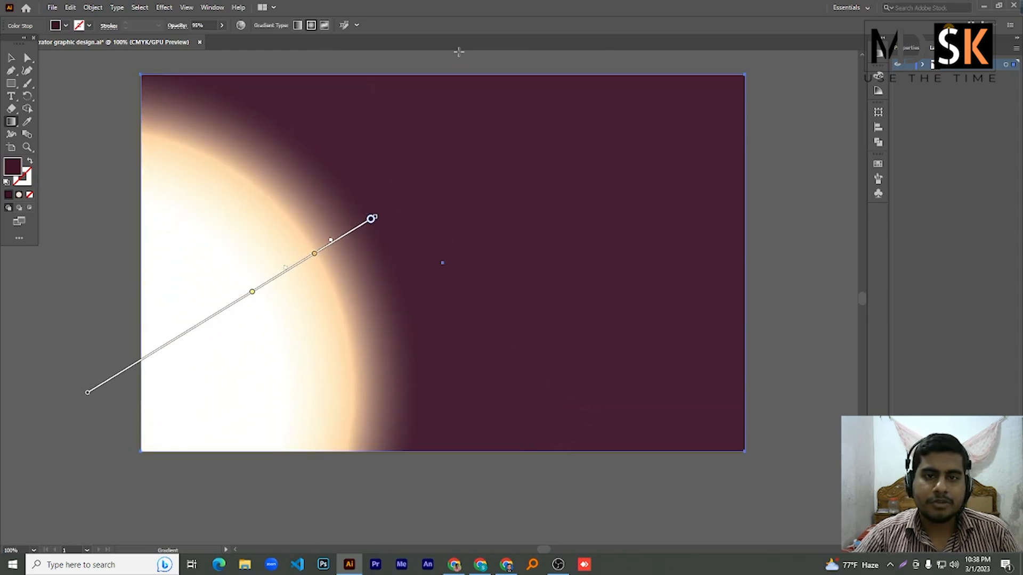
pyautogui.moveTo(458, 50); pyautogui.dragTo(431, 306)
pyautogui.moveTo(90, 89); pyautogui.dragTo(308, 260)
pyautogui.hotkey('ctrl', 'z')
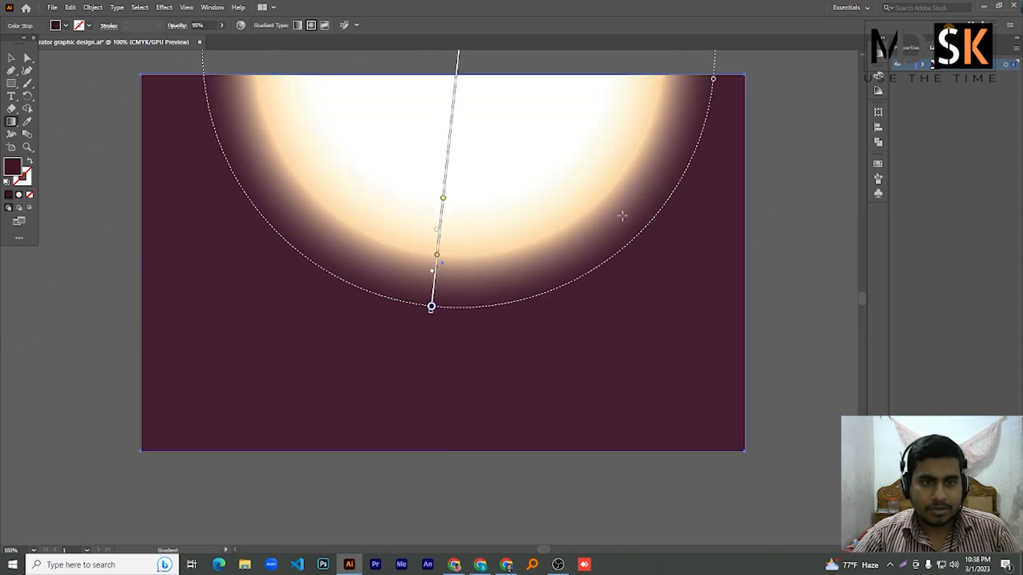
pyautogui.press('ctrl')
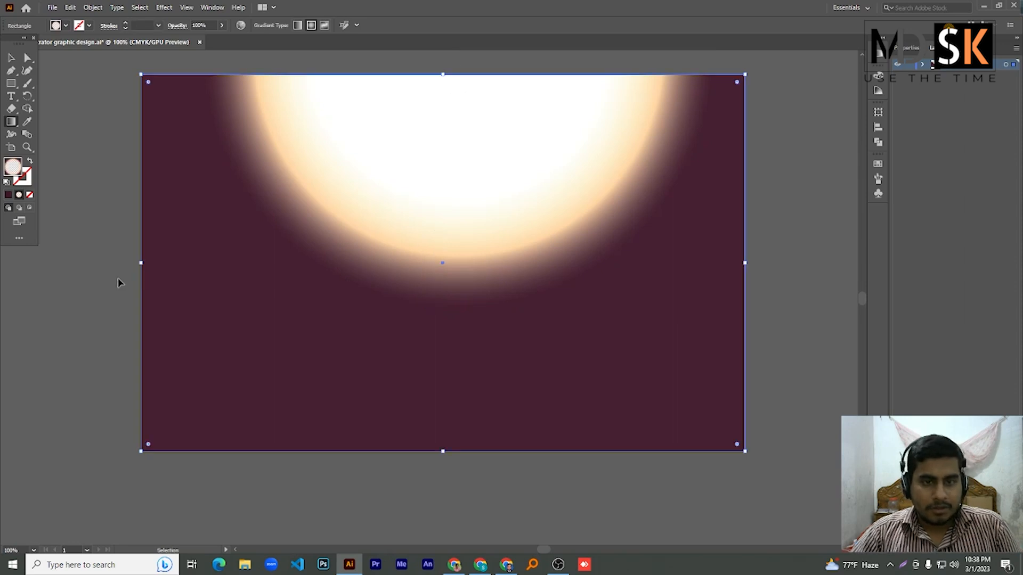
# - Save the document with Ctrl+S
pyautogui.hotkey('ctrl', 's')
pyautogui.press('ctrl')
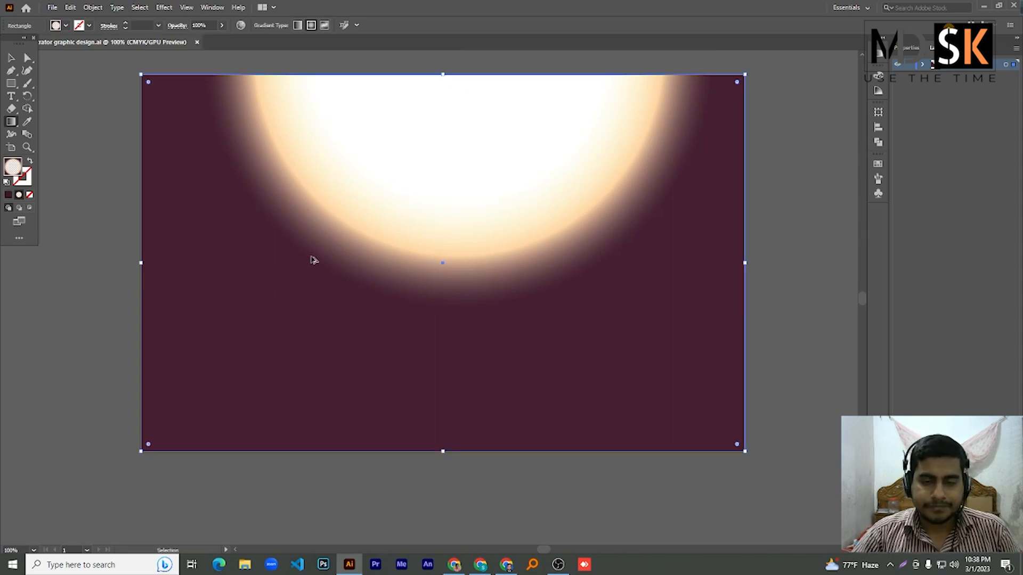
pyautogui.scroll(-4, 310, 259)
pyautogui.scroll(3, 293, 245)
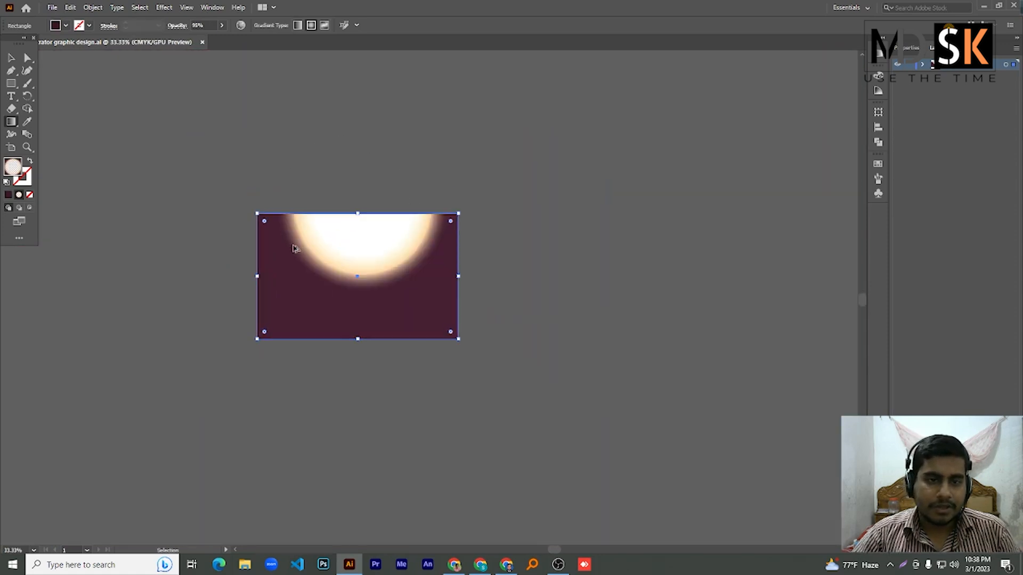
pyautogui.press('ctrl')
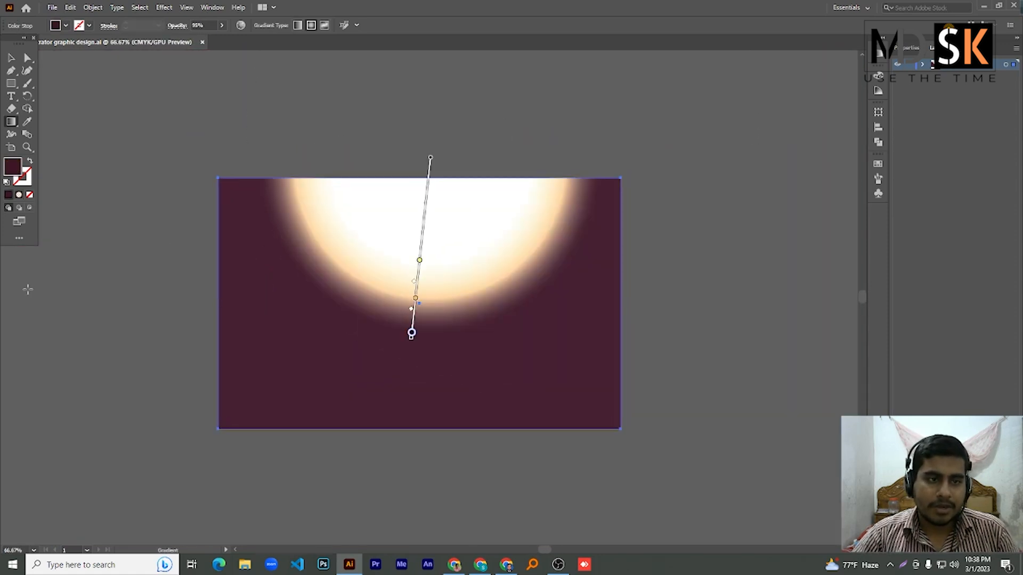
# - Add the sample text 'hfsd' on the artboard and set it to 30 pt
pyautogui.click(11, 97)
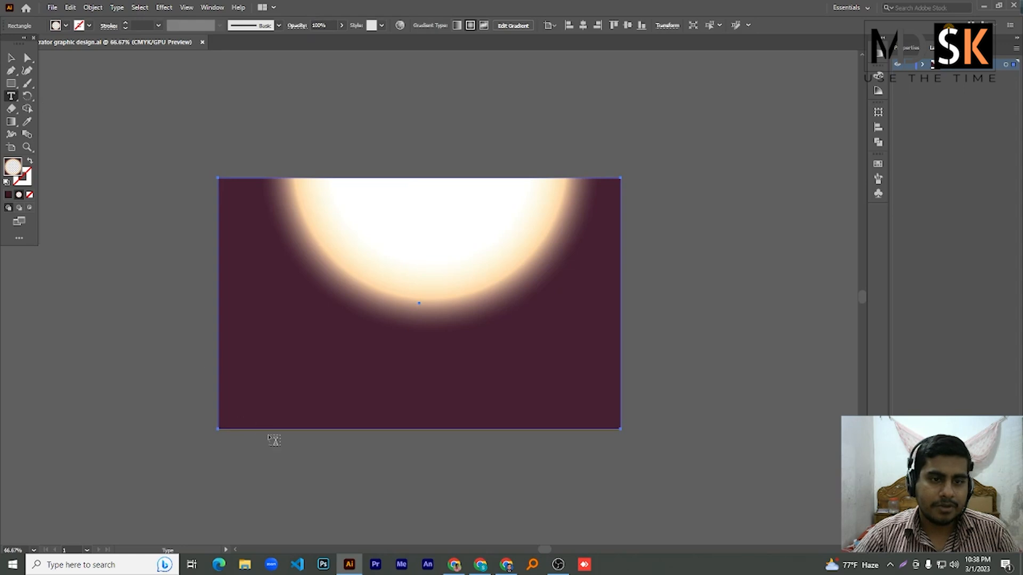
pyautogui.click(306, 356)
pyautogui.write('hfsdjfkldsjfklf dfjdsjfldksjf ldsf dd fdsfjdkl')
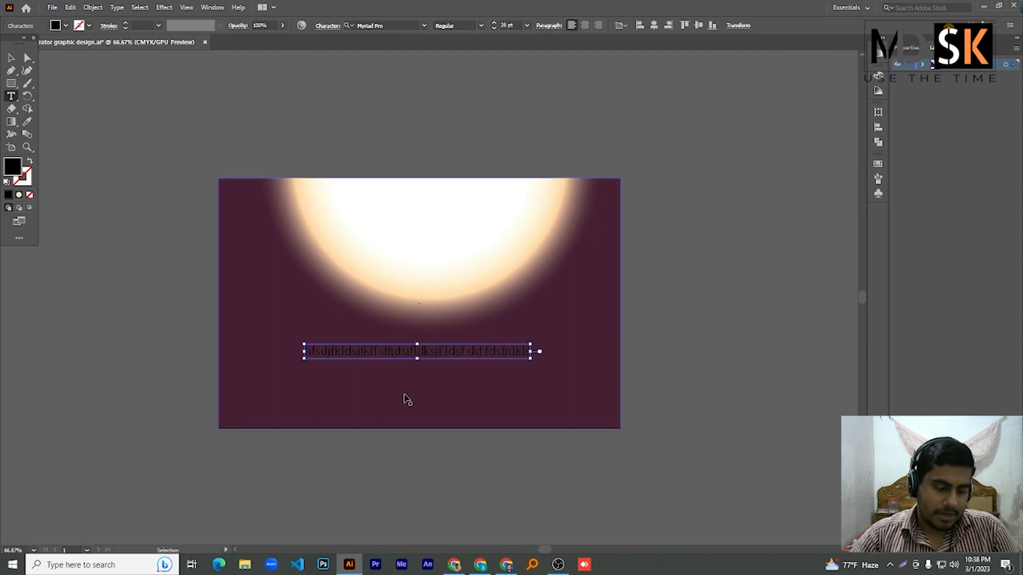
pyautogui.hotkey('ctrl', 'a')
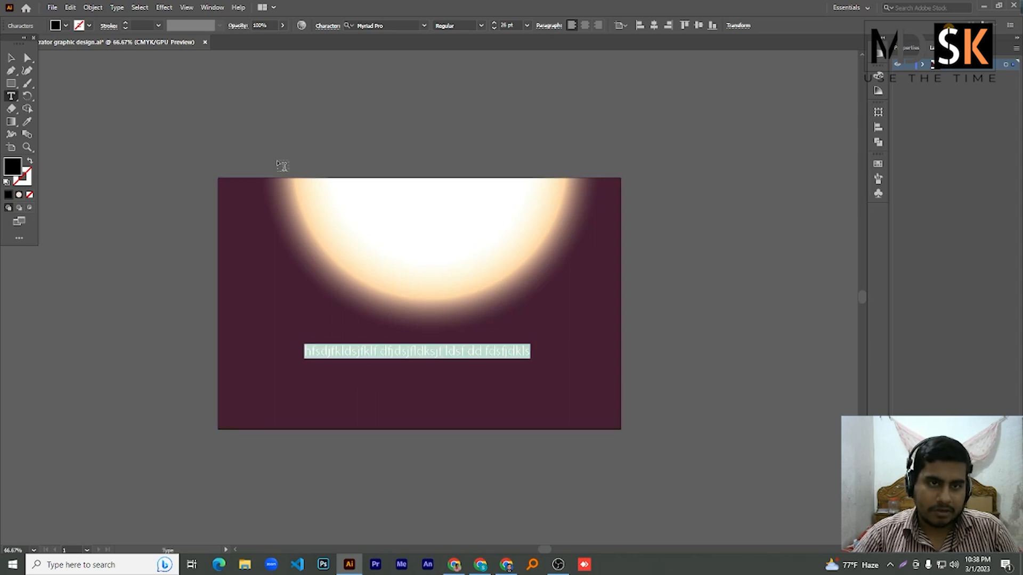
pyautogui.moveTo(515, 25); pyautogui.dragTo(491, 25)
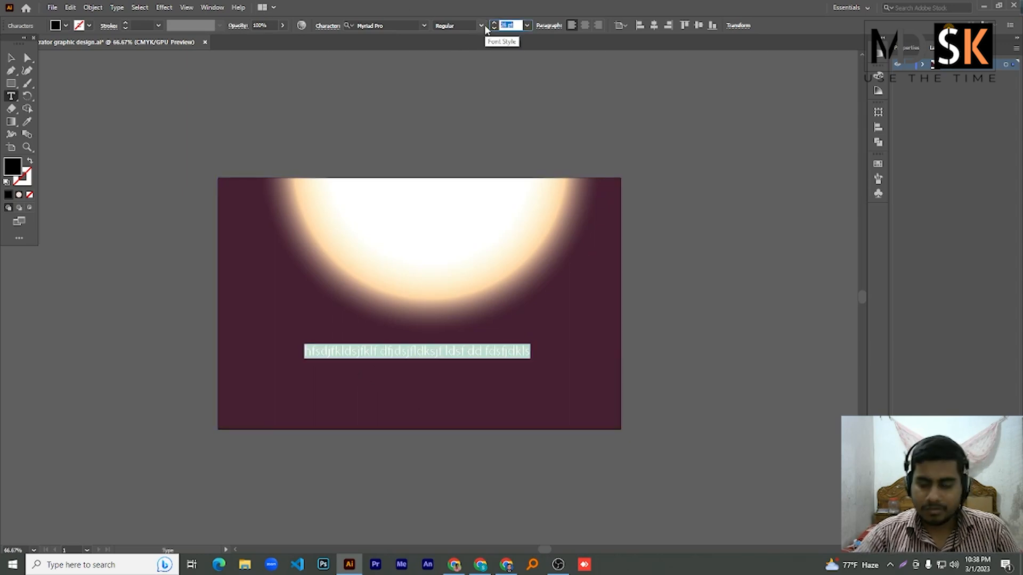
pyautogui.write('30')
pyautogui.press('Return')
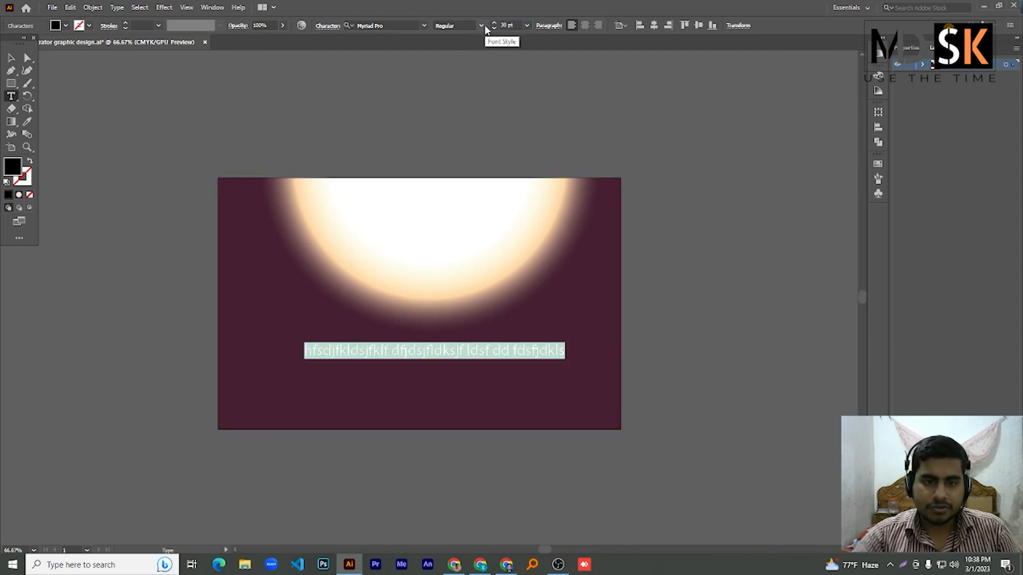
# - Stretch the text larger and move it over the glow
pyautogui.click(10, 59)
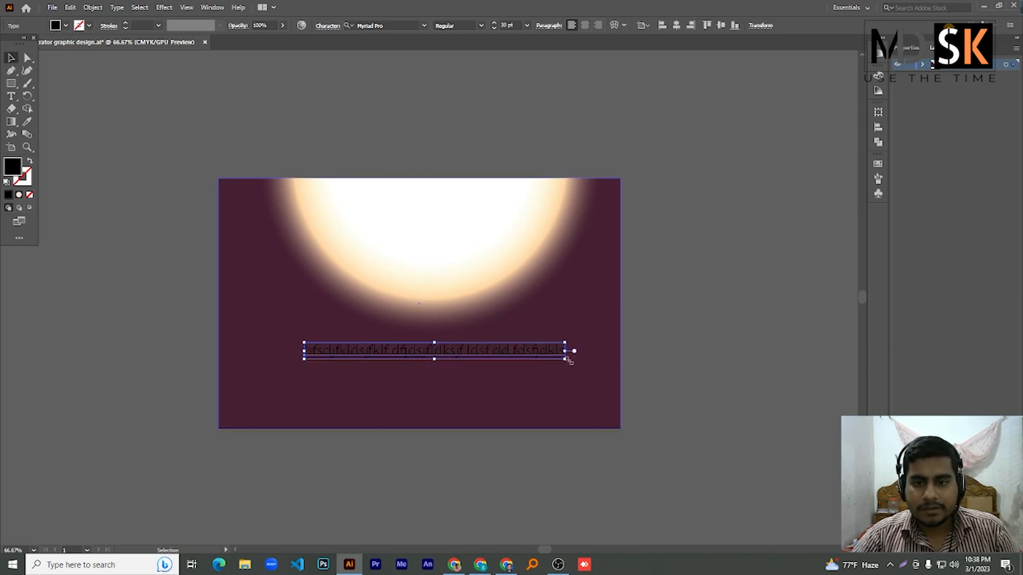
pyautogui.moveTo(567, 361); pyautogui.dragTo(660, 437)
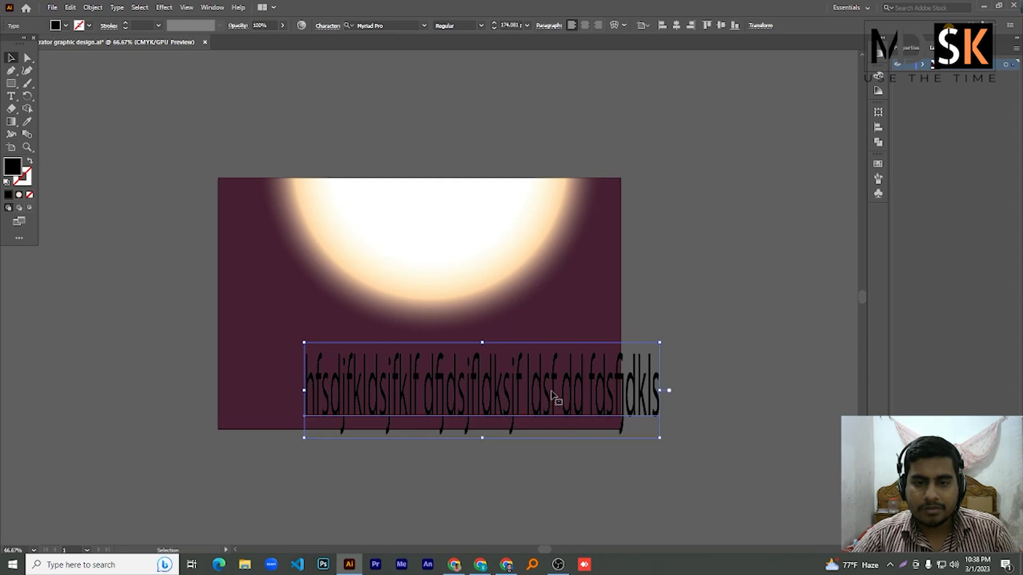
pyautogui.moveTo(529, 365); pyautogui.dragTo(469, 291)
pyautogui.moveTo(372, 264); pyautogui.dragTo(413, 241)
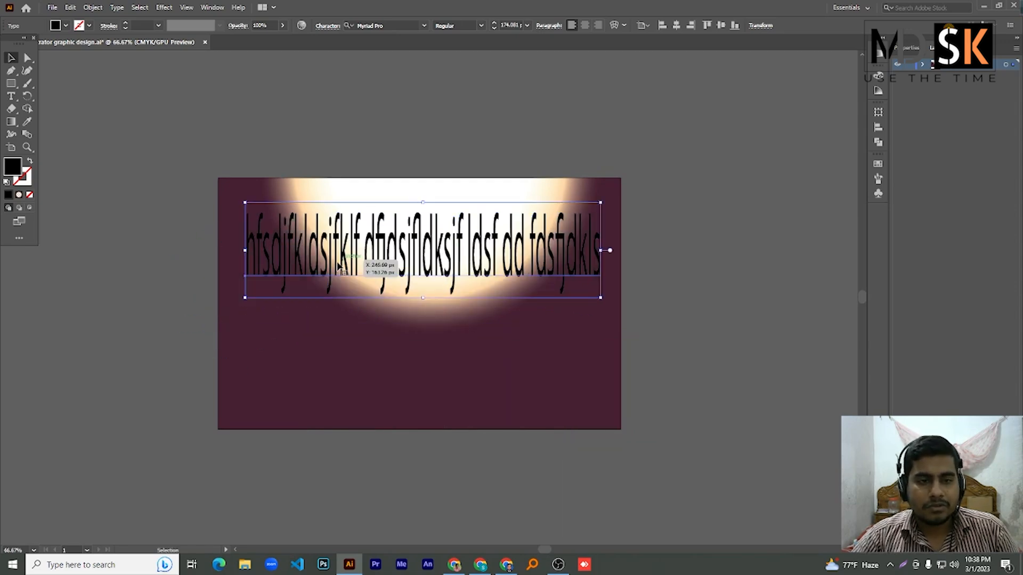
pyautogui.scroll(3, 339, 262)
pyautogui.scroll(-3, 343, 262)
pyautogui.moveTo(511, 219); pyautogui.dragTo(486, 270)
# - Delete the trial text, deselect everything, and minimise Illustrator
pyautogui.tripleClick(493, 272)
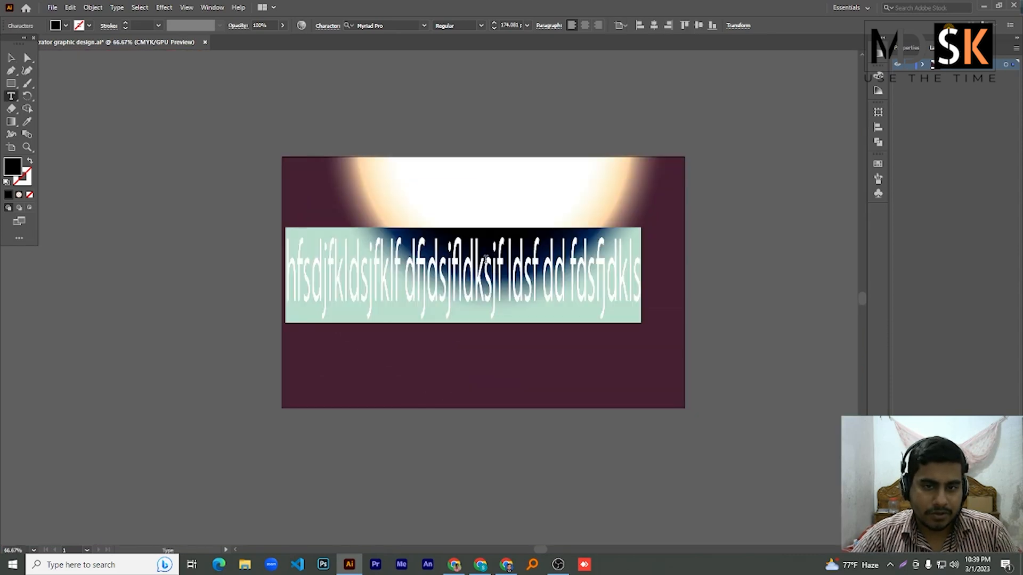
pyautogui.click(511, 25)
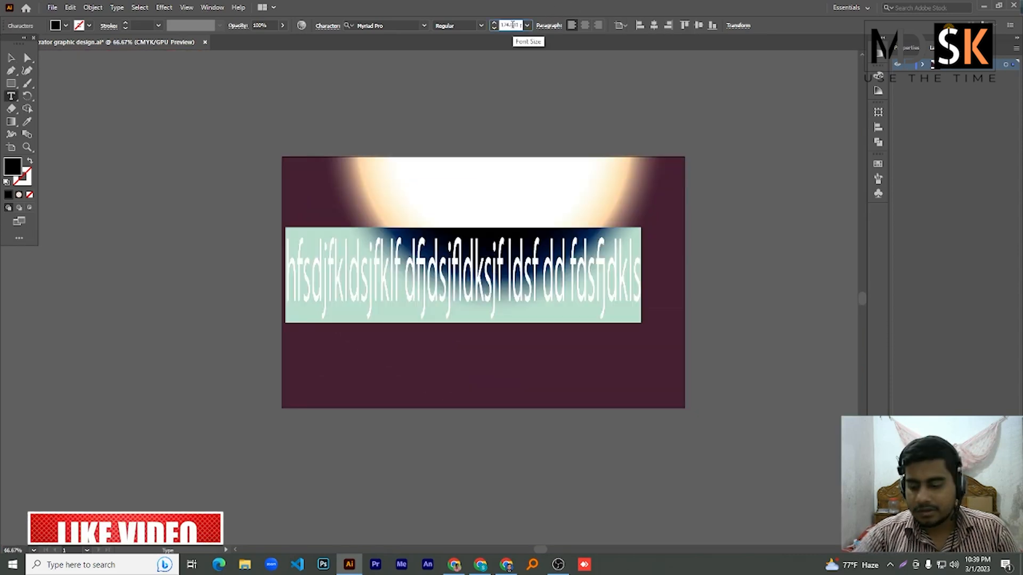
pyautogui.press('Return')
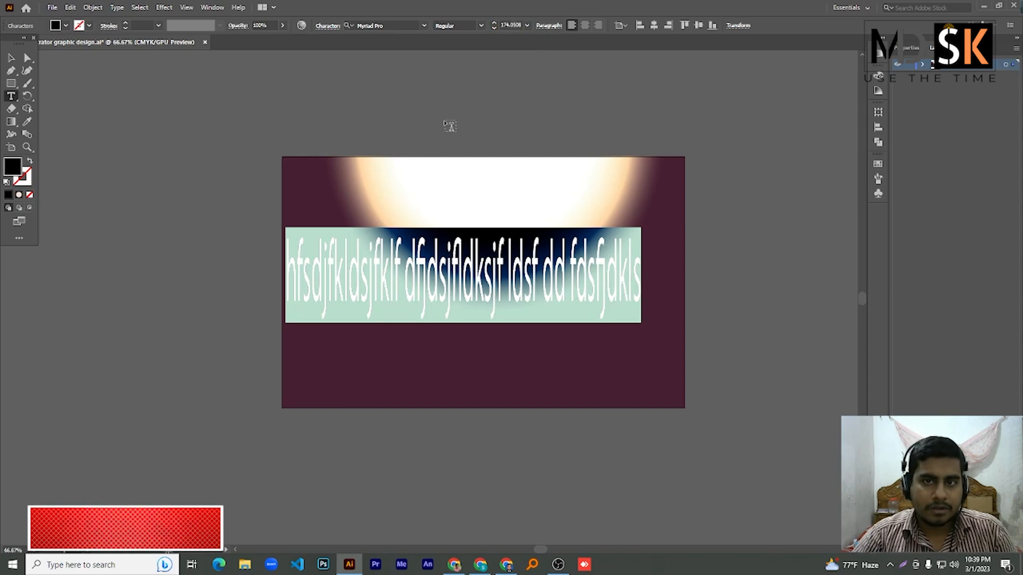
pyautogui.press('BackSpace')
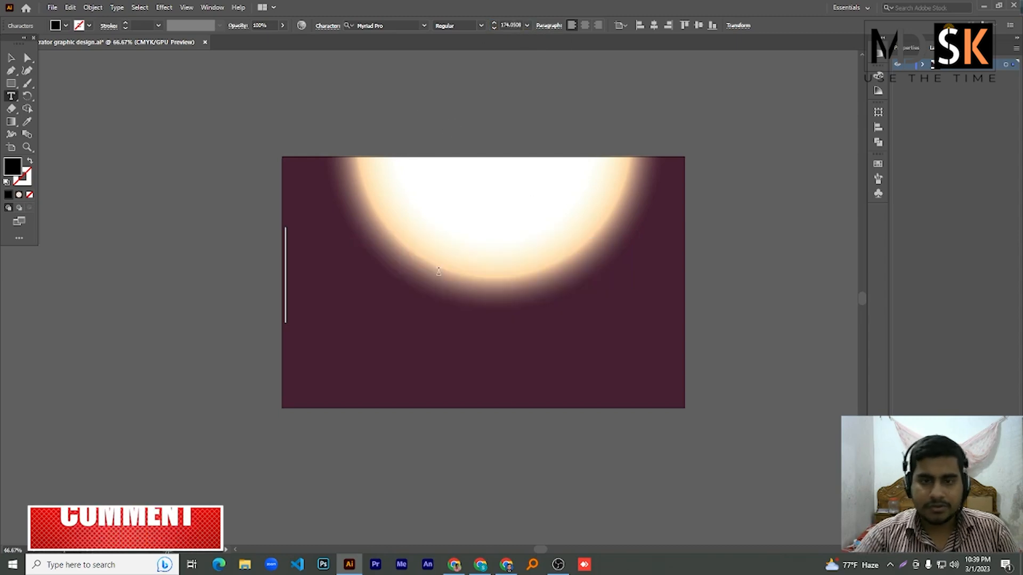
pyautogui.press('Escape')
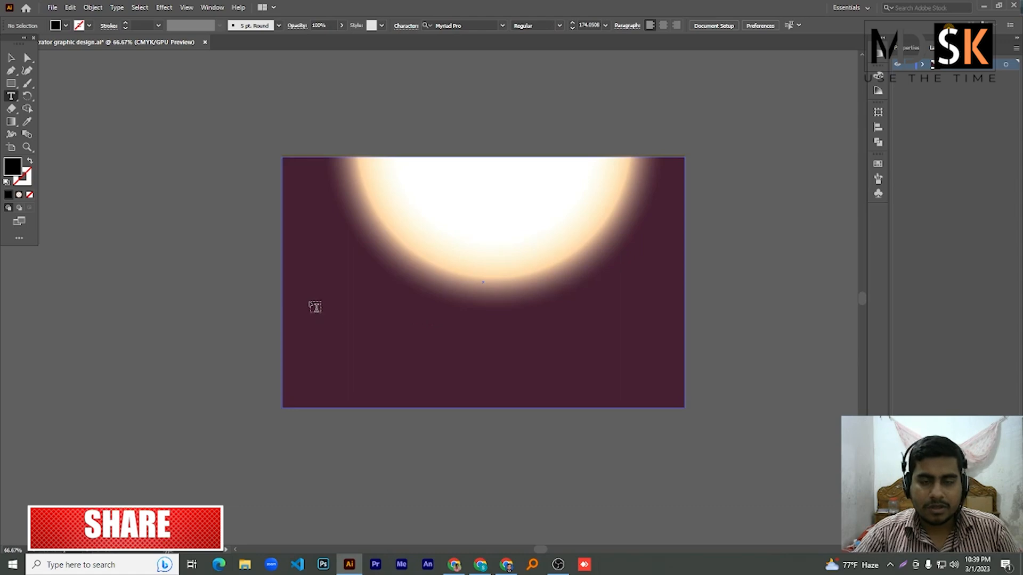
pyautogui.click(983, 6)
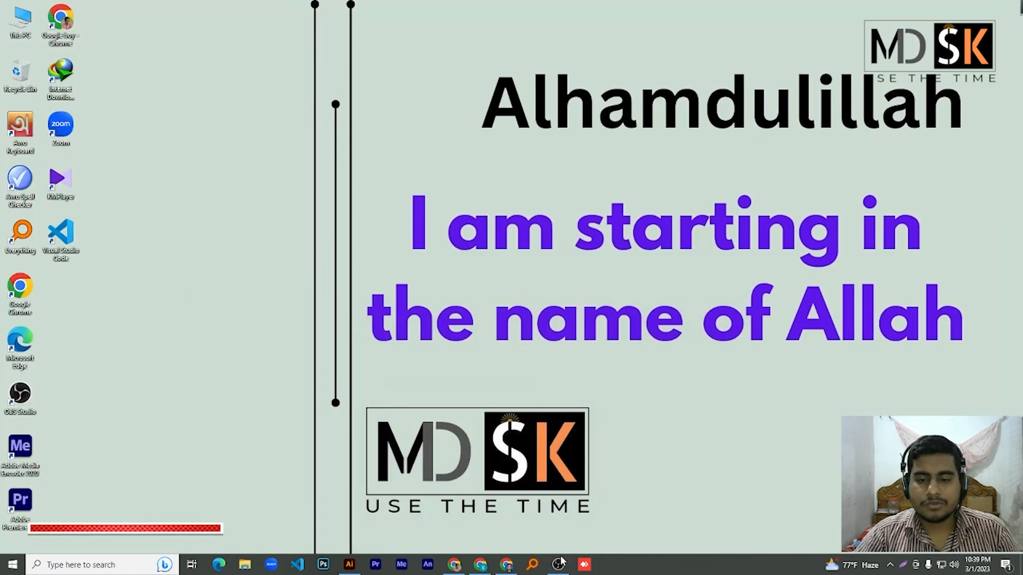